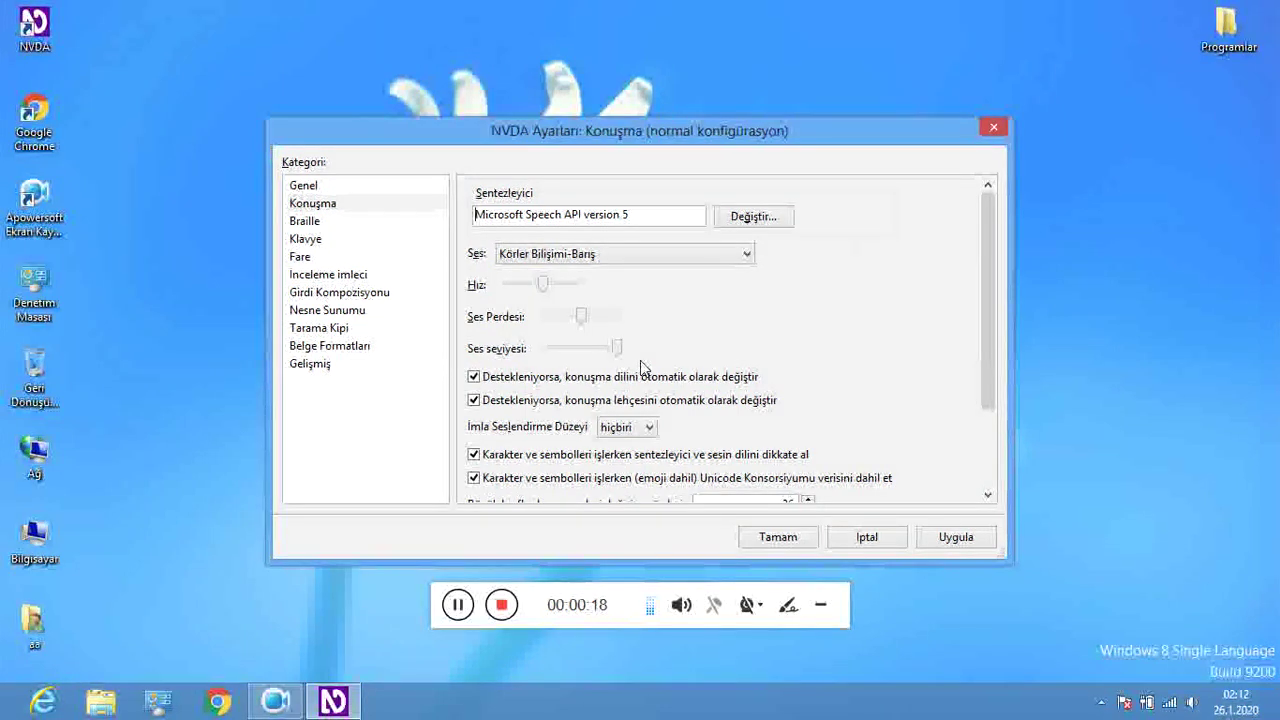
- Lower the speech rate (Hız) of the Körler Bilişimi-Barış voice by two increments
{"action": "key", "text": "Tab"}
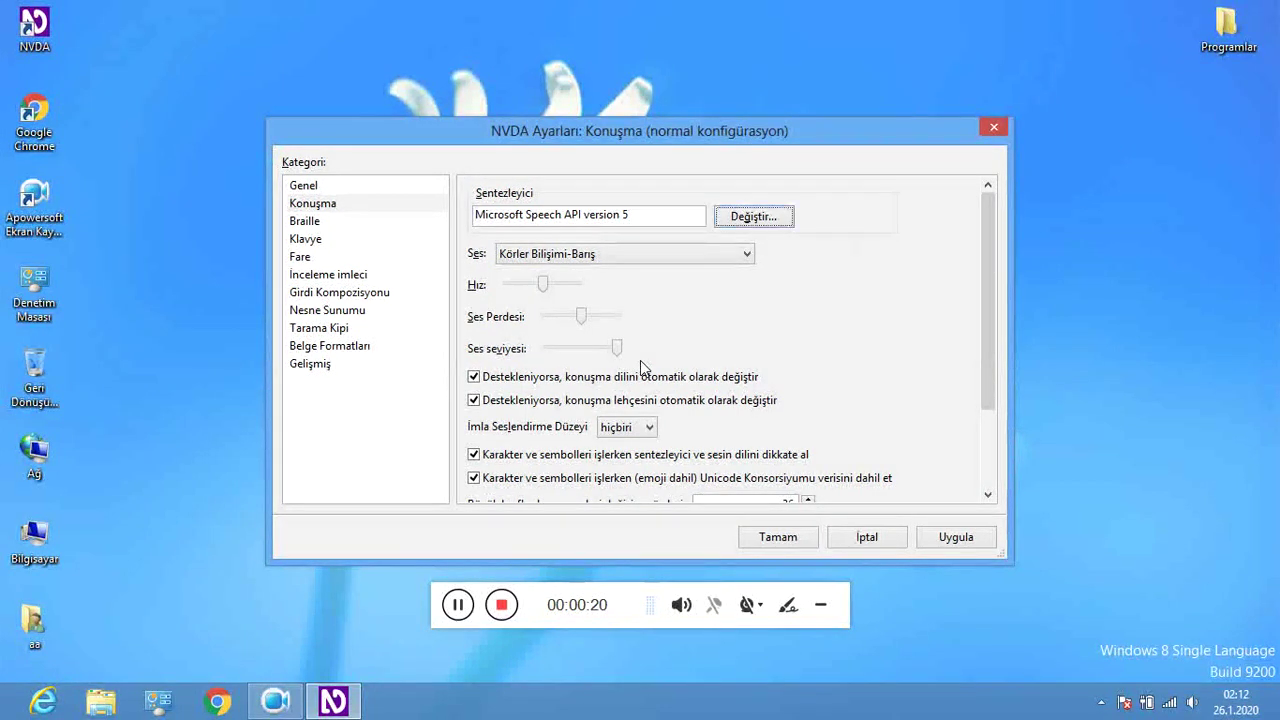
{"action": "key", "text": "Tab"}
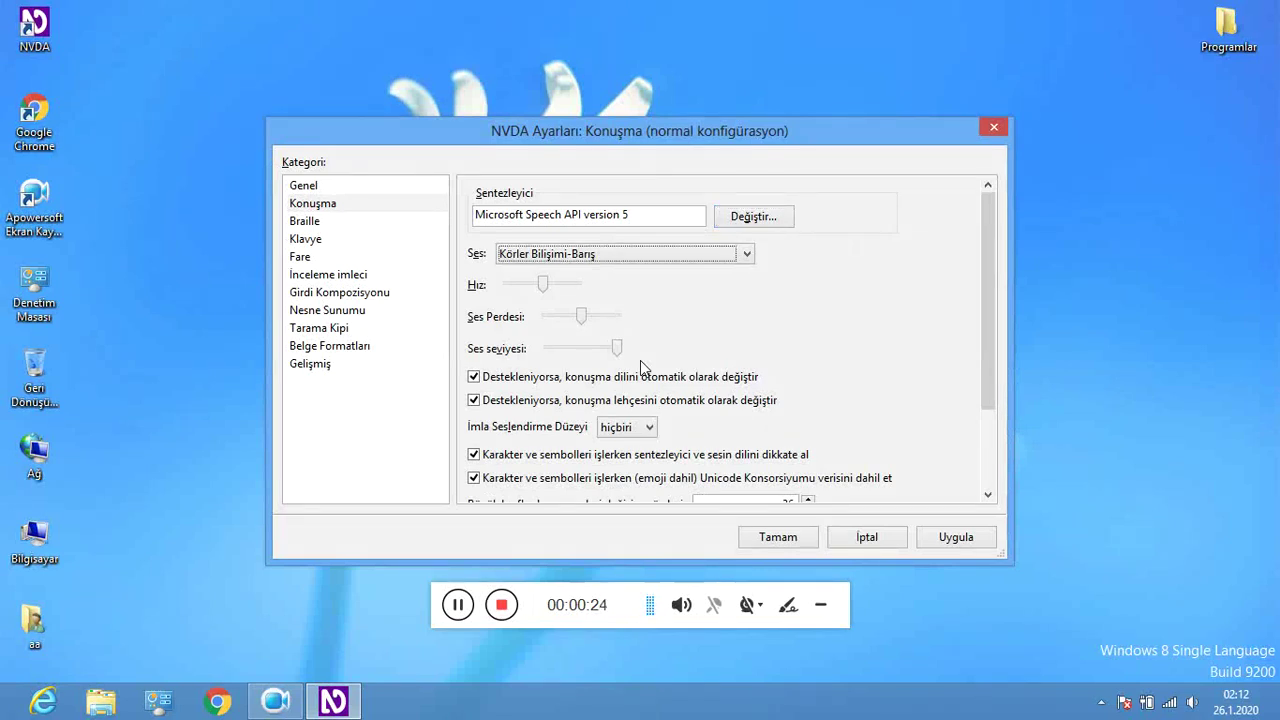
{"action": "key", "text": "Tab"}
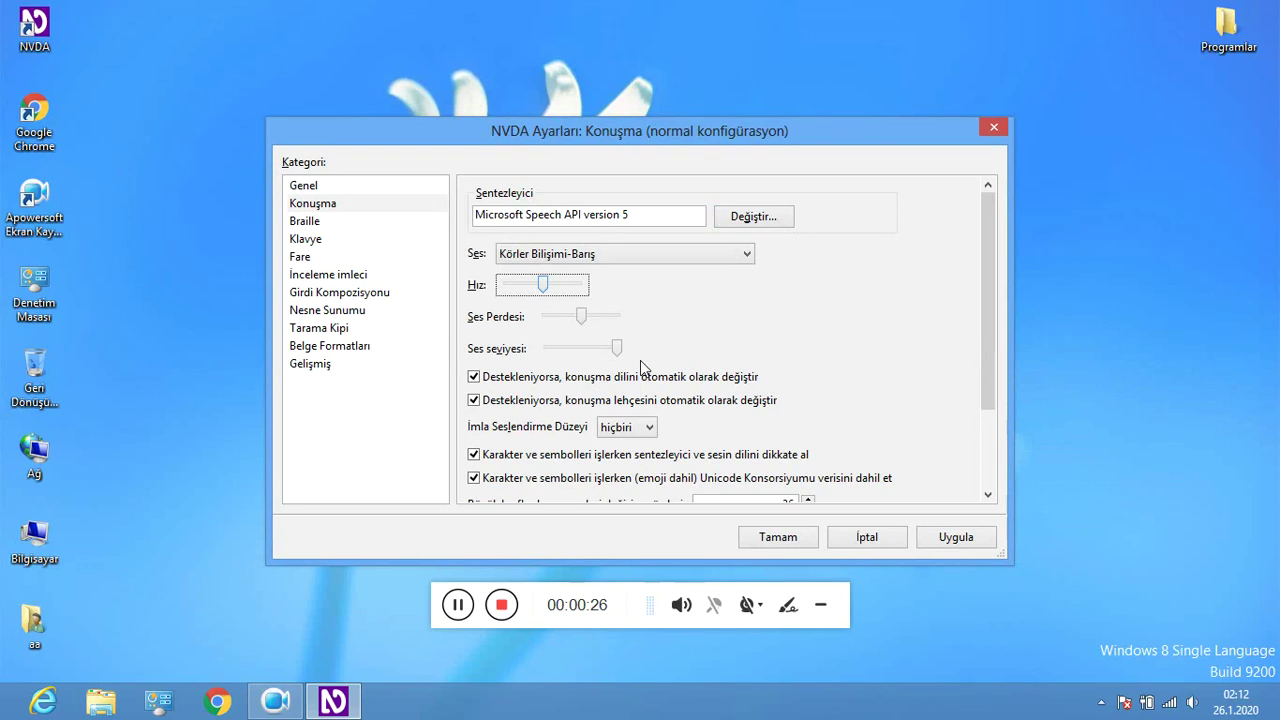
{"action": "key", "text": "Left"}
{"action": "key", "text": "Left"}
{"action": "key", "text": "Tab"}
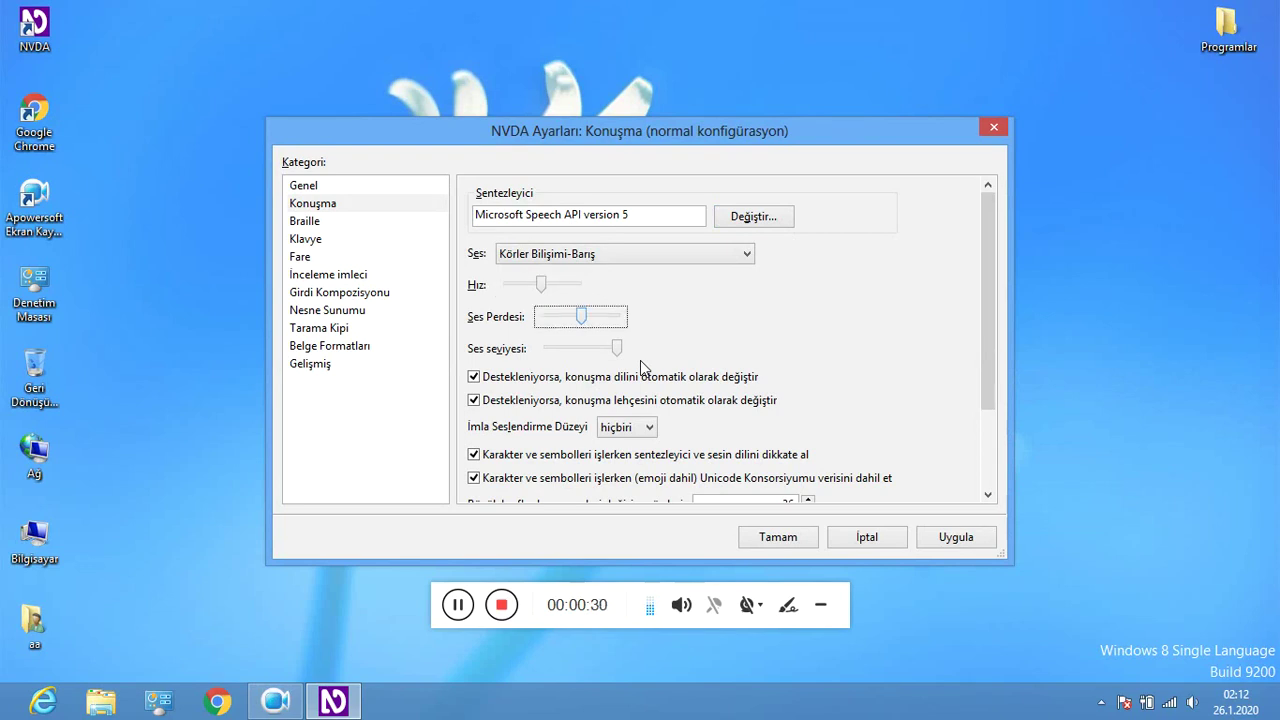
- Review the remaining speech options, from volume and automatic language switching through symbol processing to capital-letter handling and the spelling function
{"action": "key", "text": "Tab"}
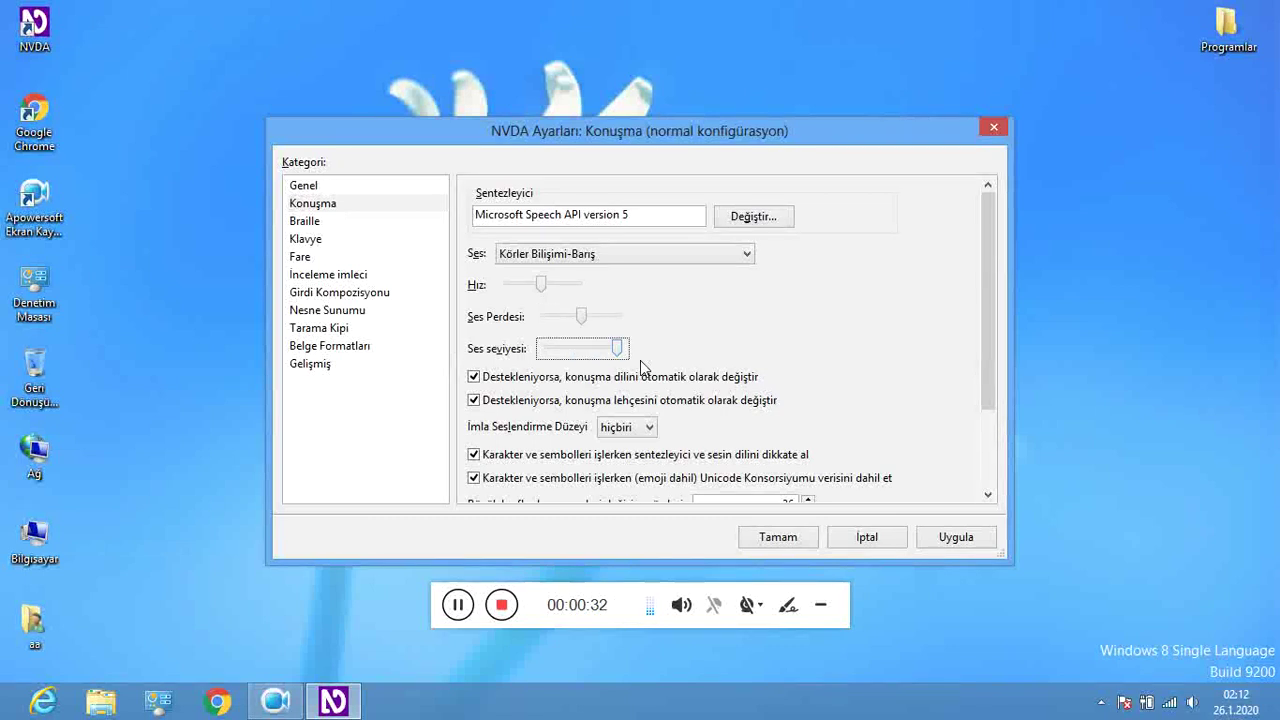
{"action": "key", "text": "Tab"}
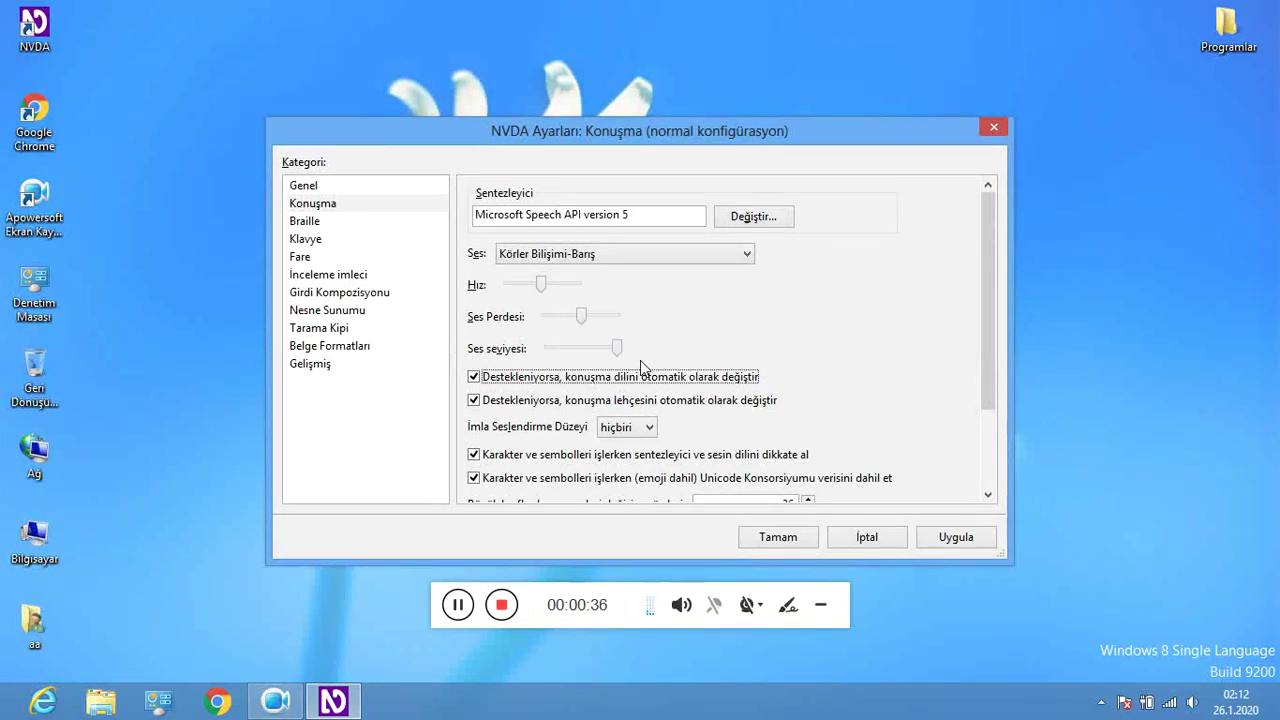
{"action": "key", "text": "Tab"}
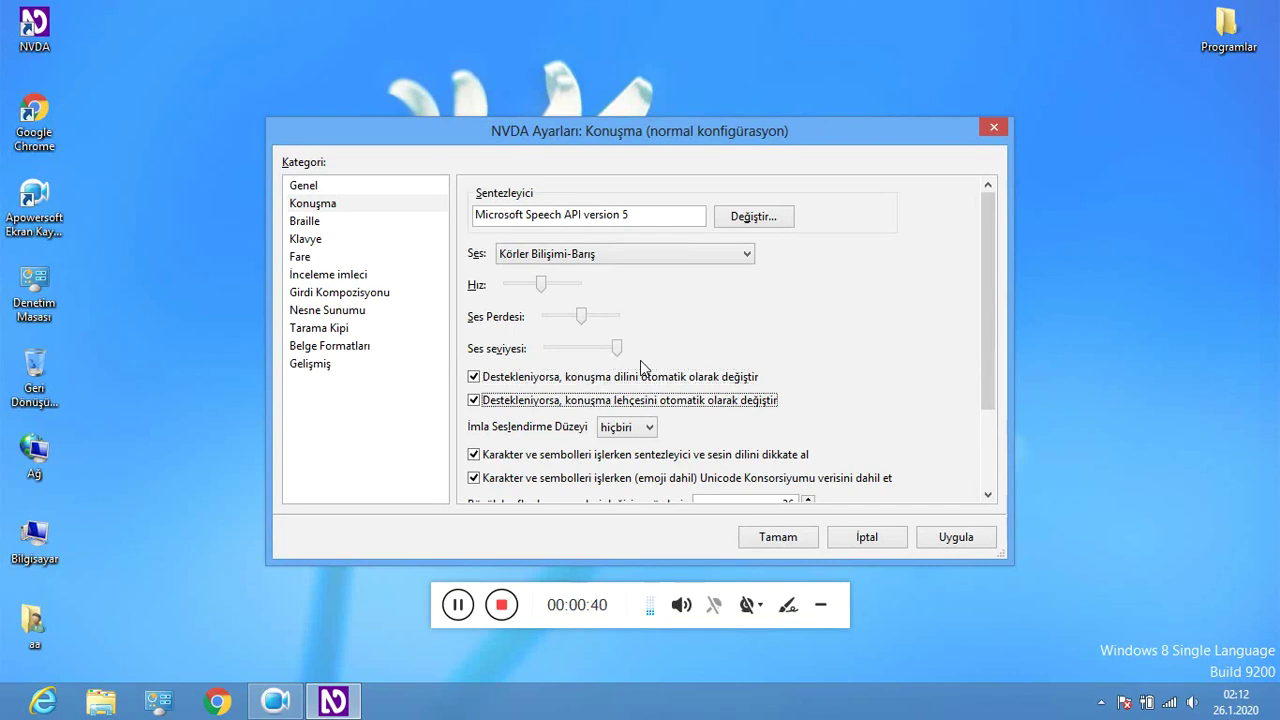
{"action": "key", "text": "Tab"}
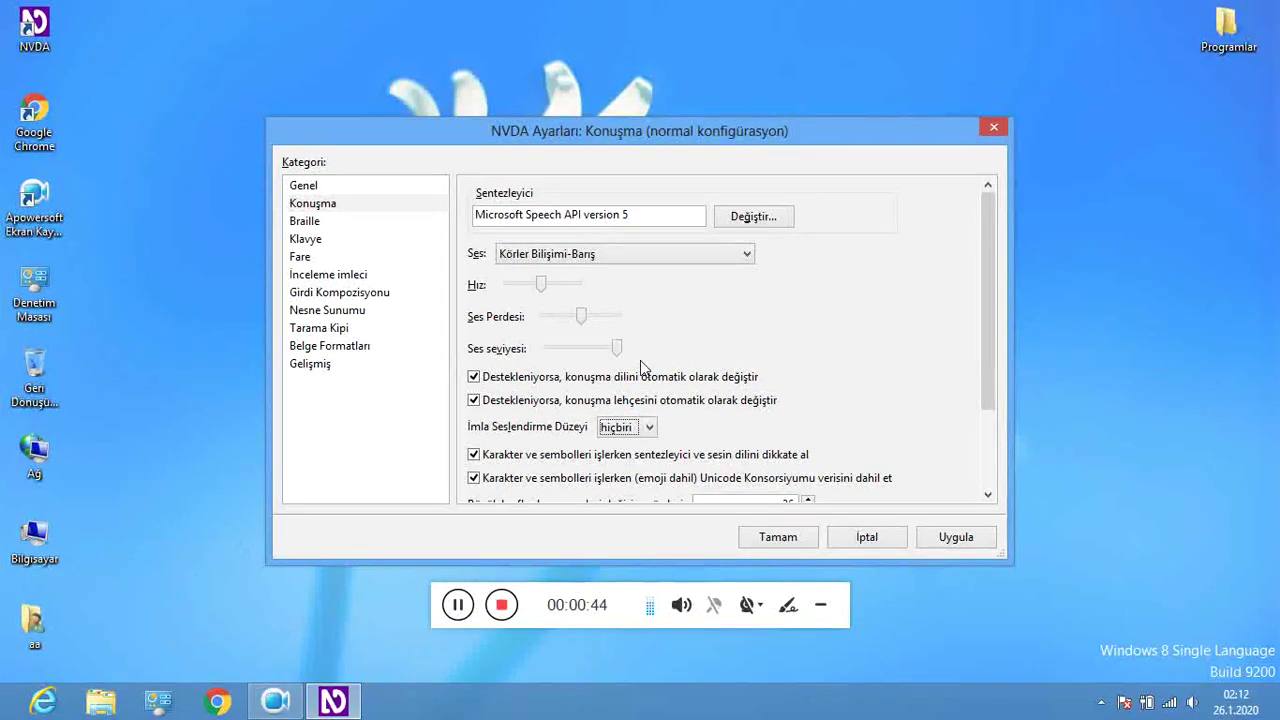
{"action": "key", "text": "Tab"}
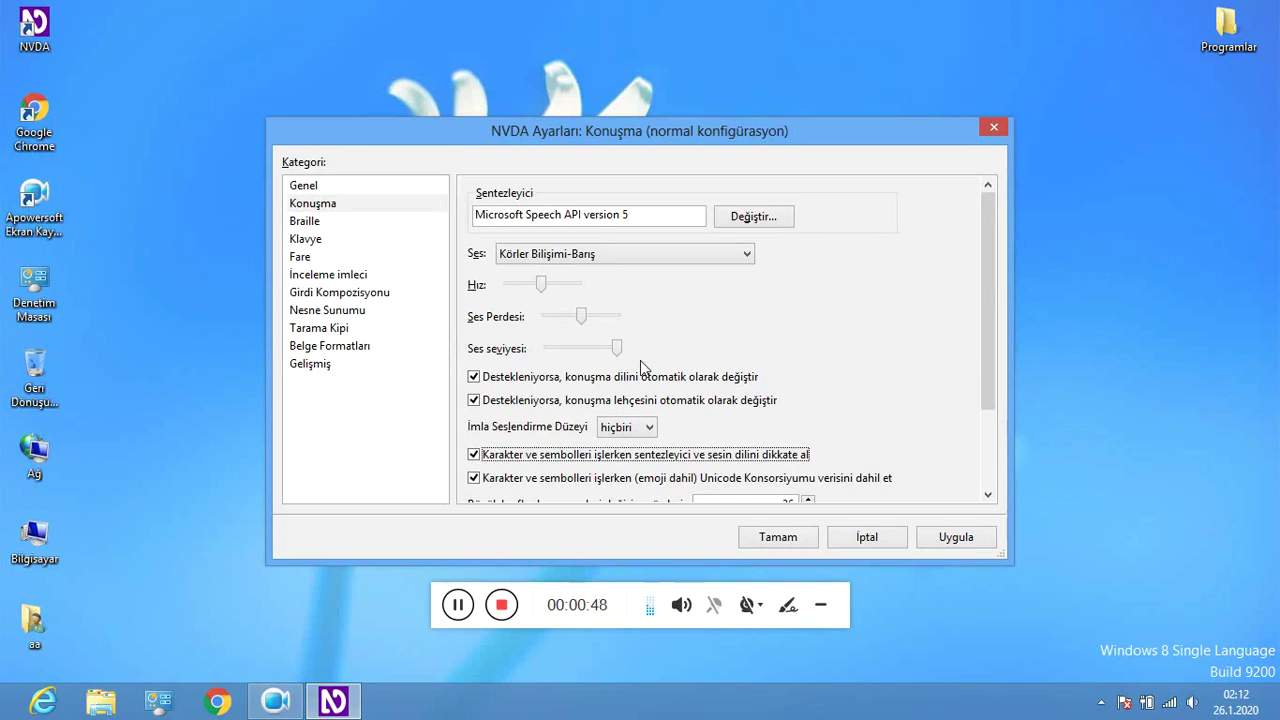
{"action": "key", "text": "Tab"}
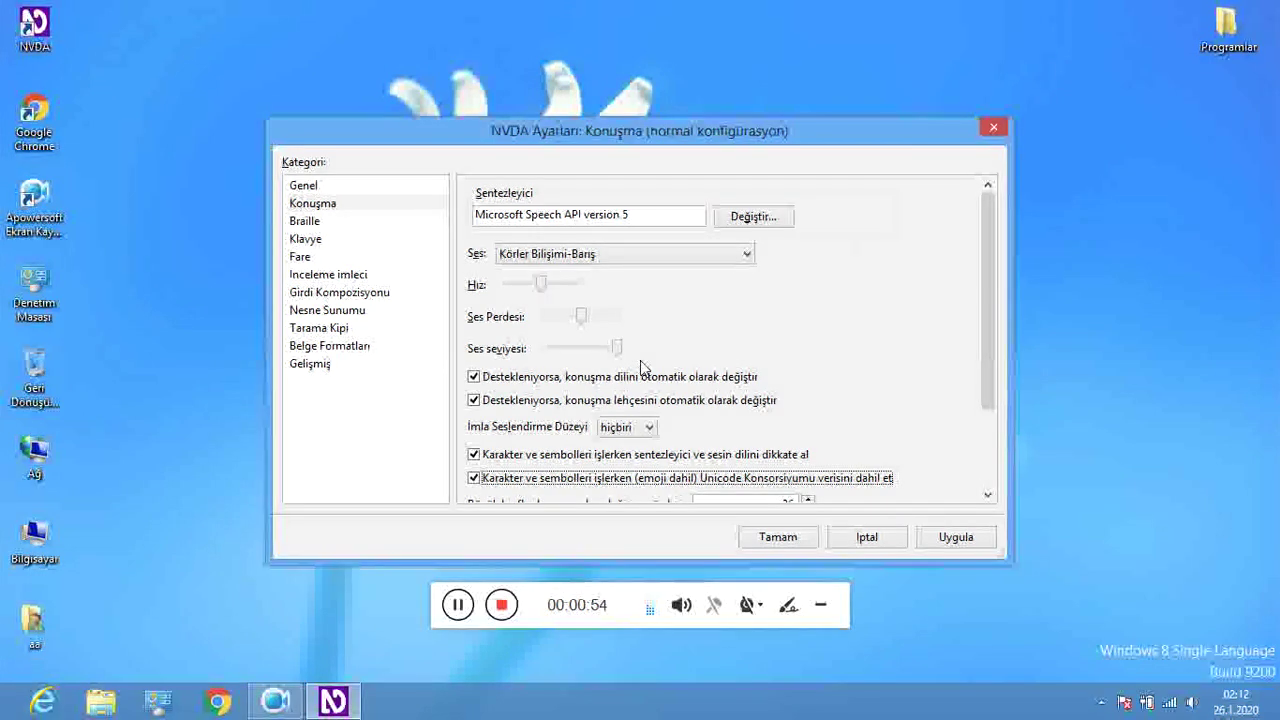
{"action": "key", "text": "Tab"}
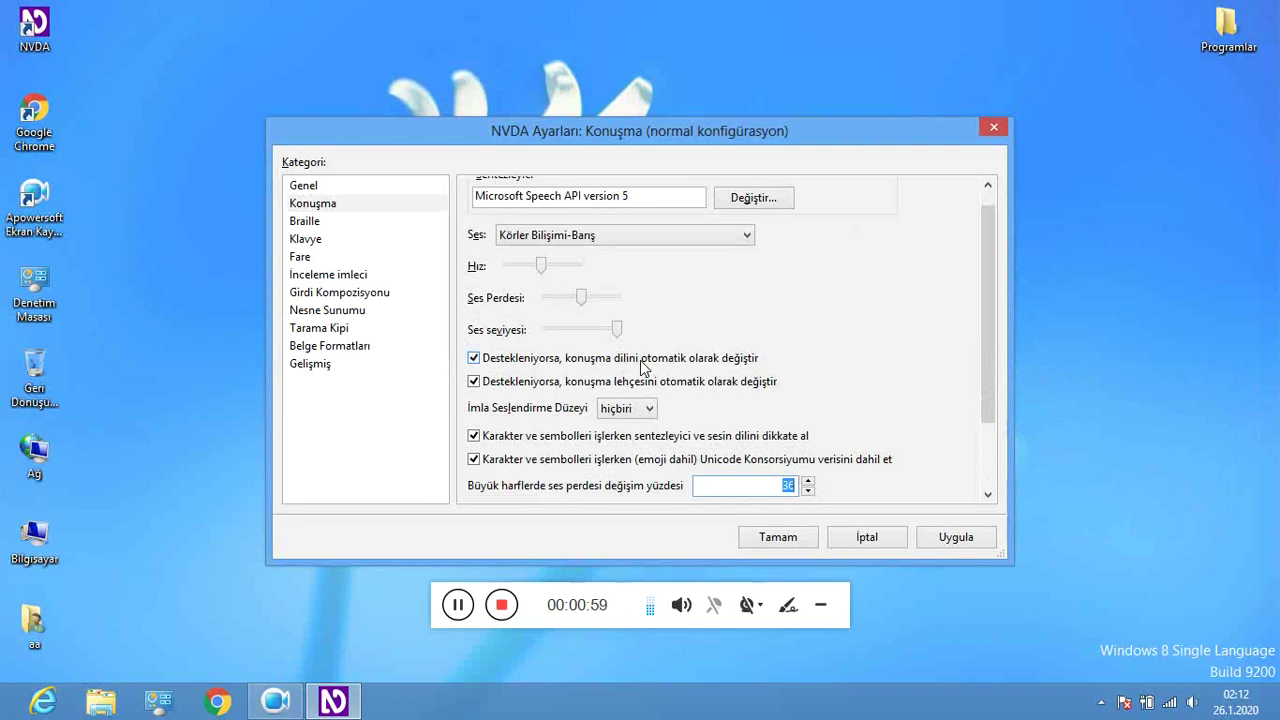
{"action": "key", "text": "Tab"}
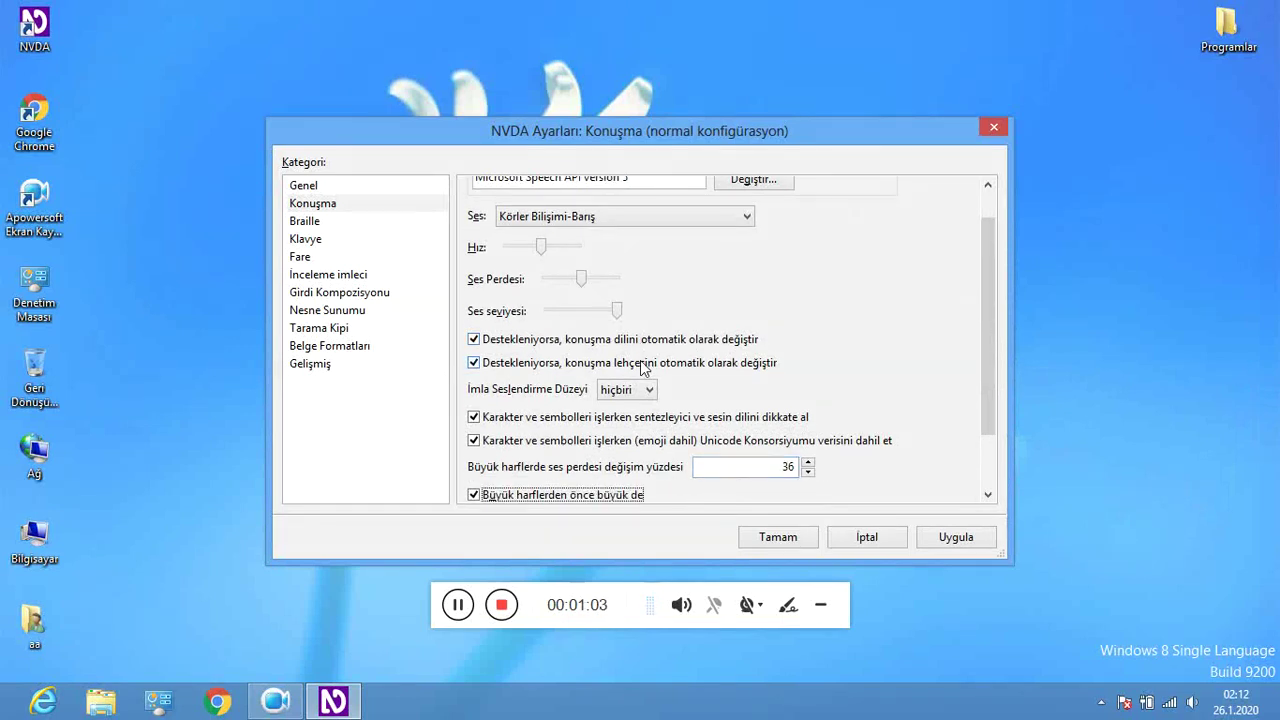
{"action": "key", "text": "Tab"}
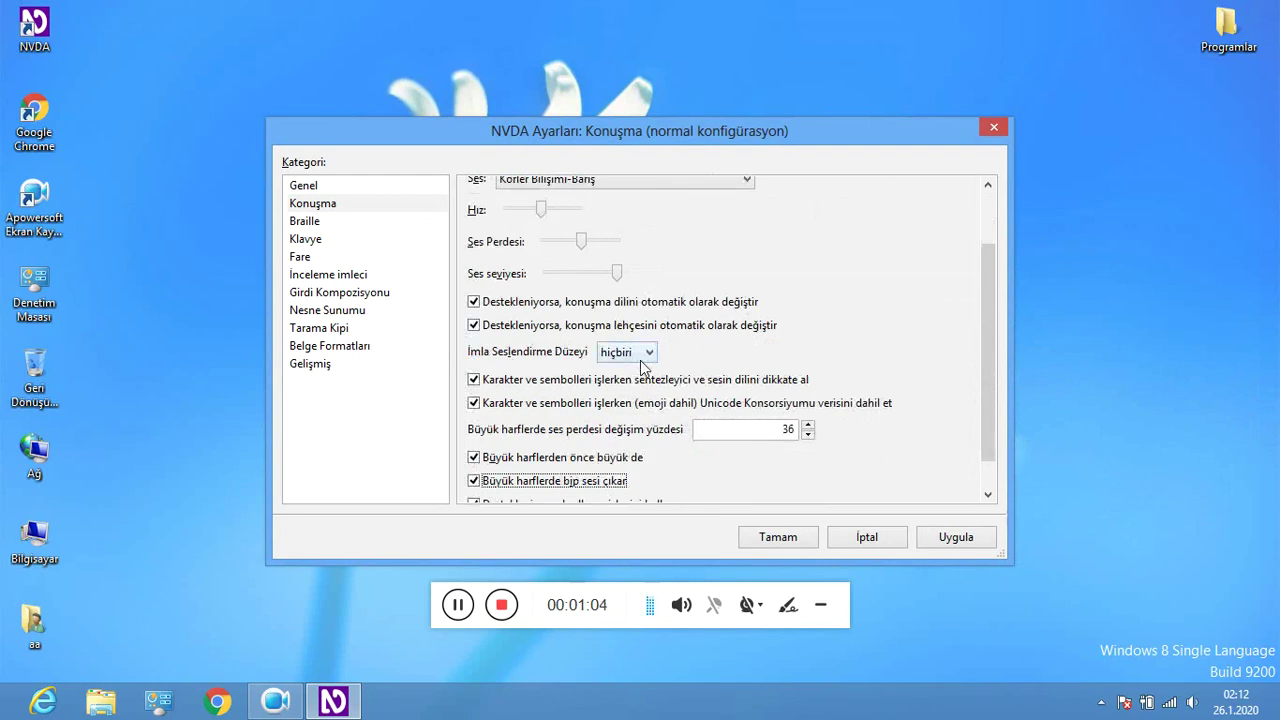
{"action": "key", "text": "Tab"}
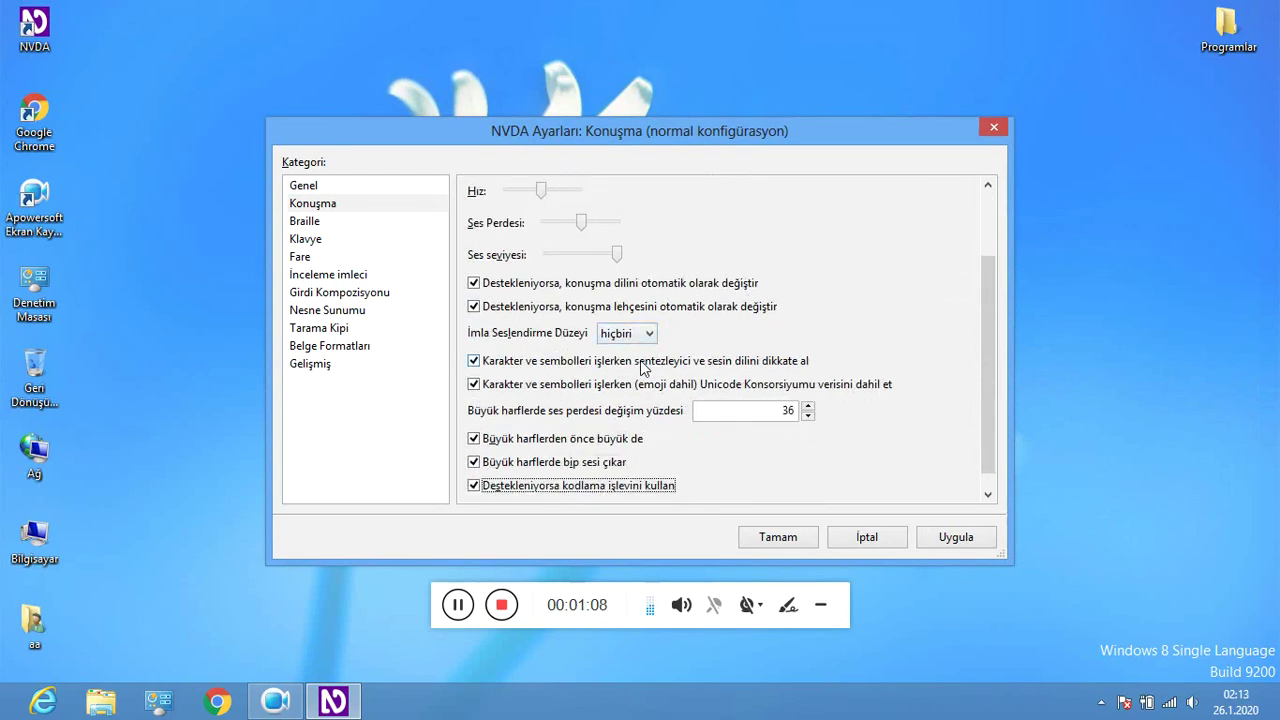
{"action": "key", "text": "Tab"}
{"action": "key", "text": "Tab"}
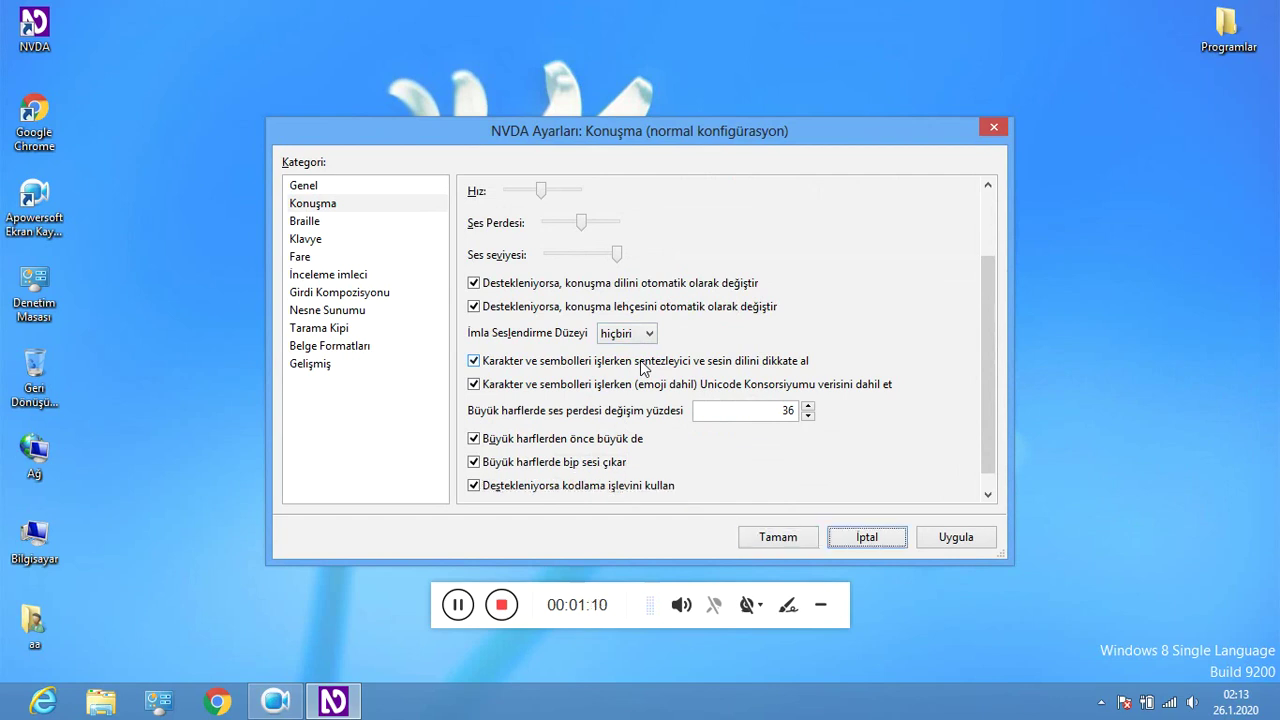
- Open the Braille settings category
{"action": "key", "text": "Tab"}
{"action": "key", "text": "Tab"}
{"action": "key", "text": "Down"}
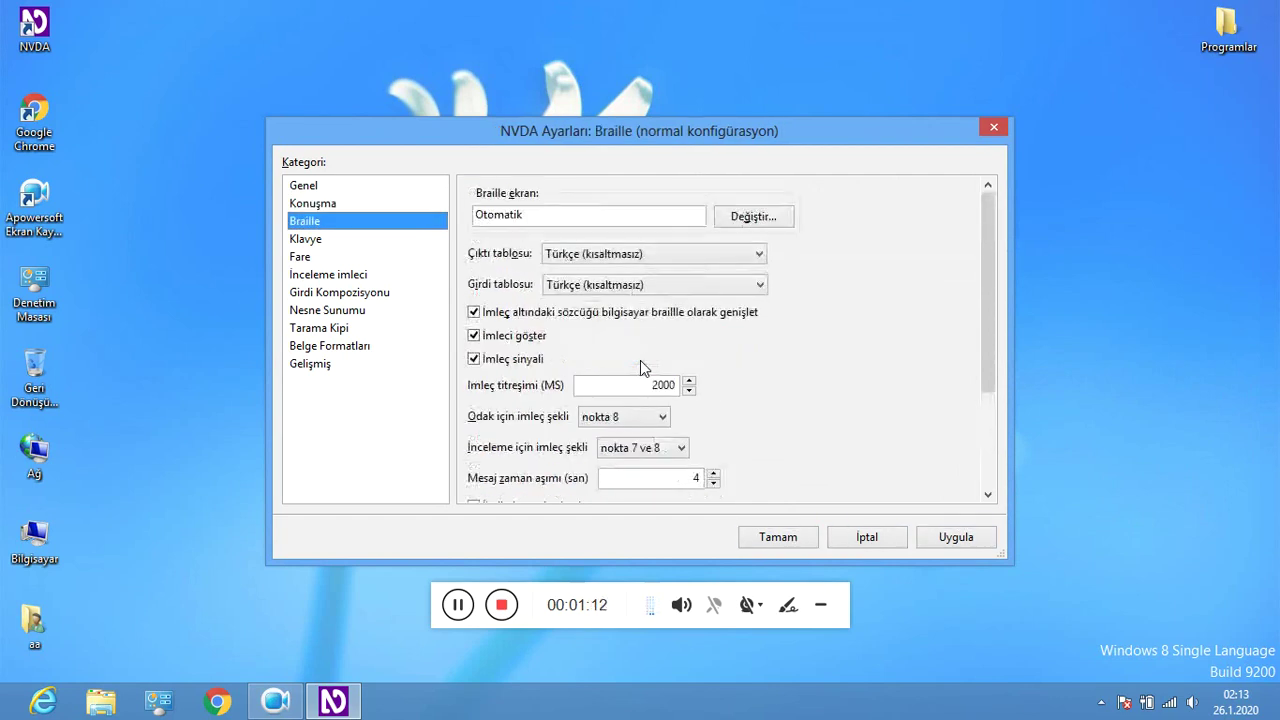
- Review the Braille options for display, output and input tables, cursor blinking and shapes, message timeout, and showing messages indefinitely
{"action": "key", "text": "Tab"}
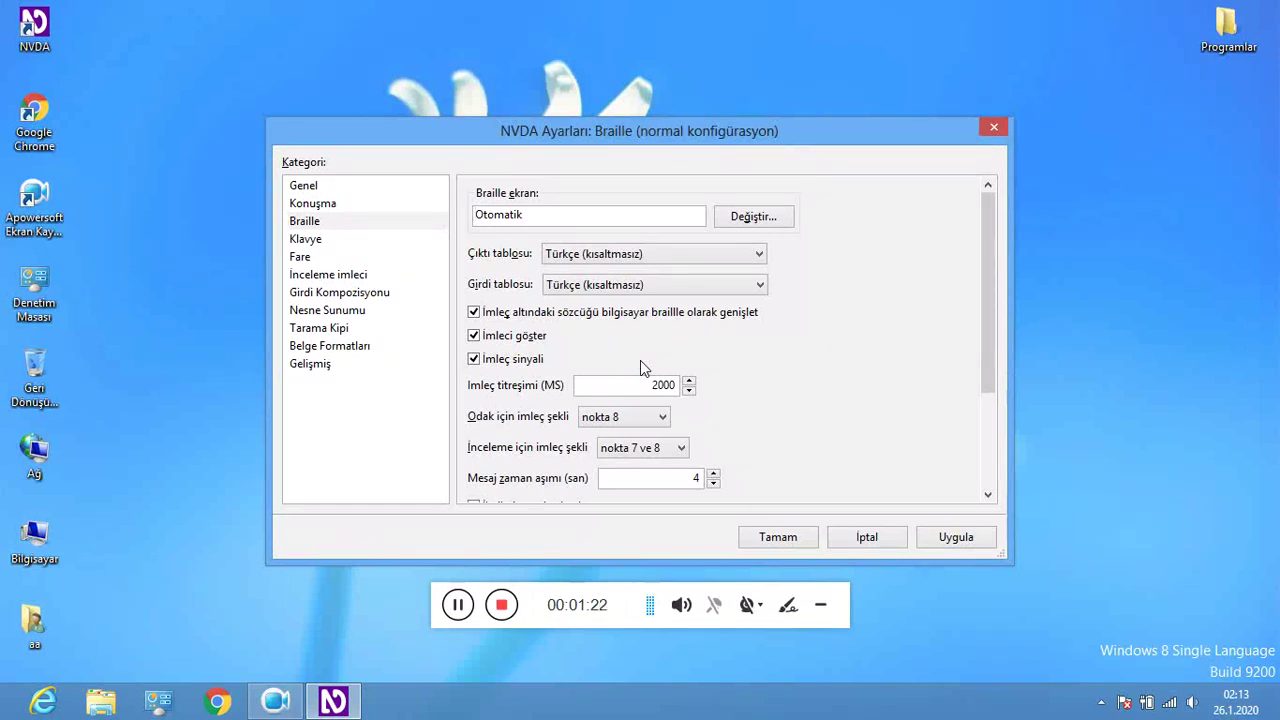
{"action": "key", "text": "Tab"}
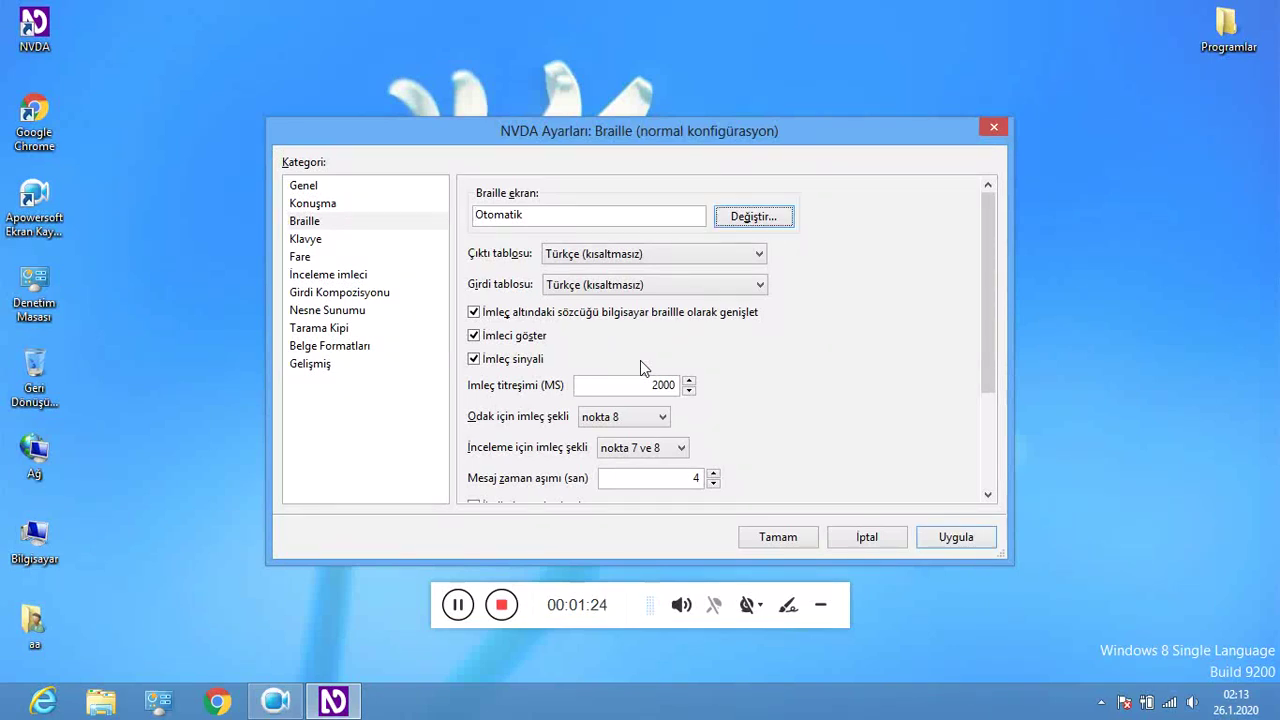
{"action": "key", "text": "Tab"}
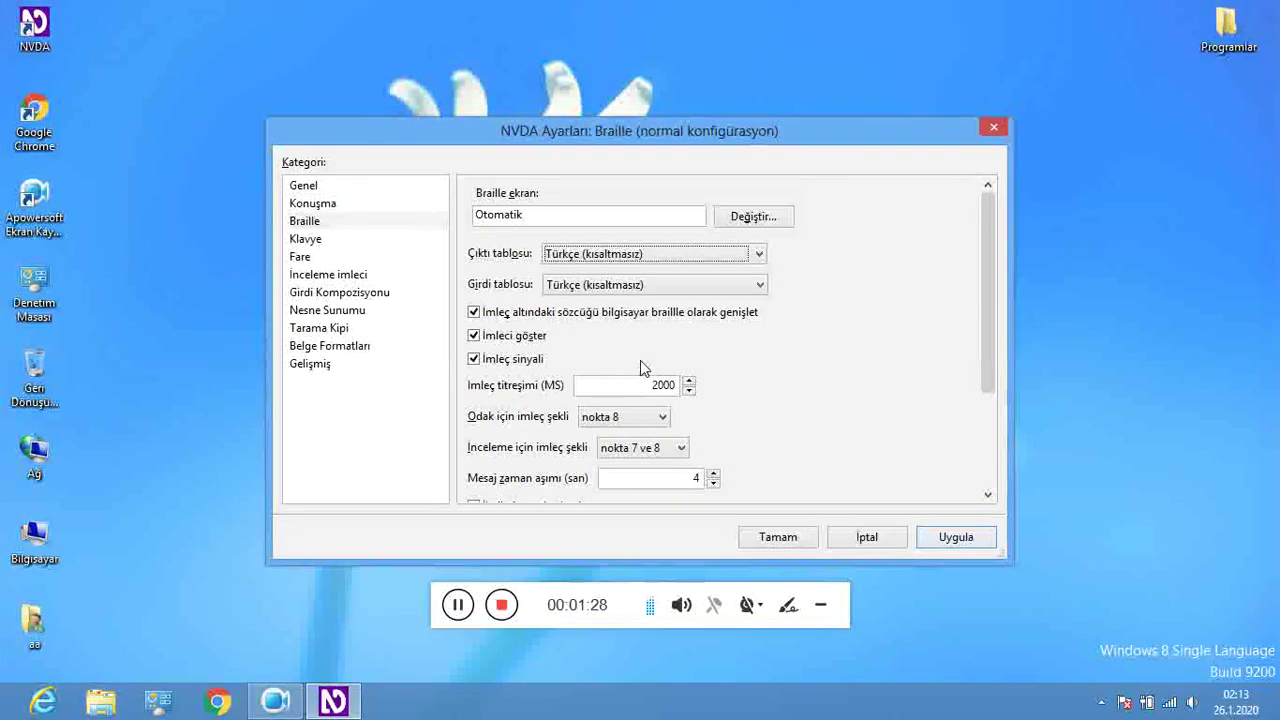
{"action": "key", "text": "Tab"}
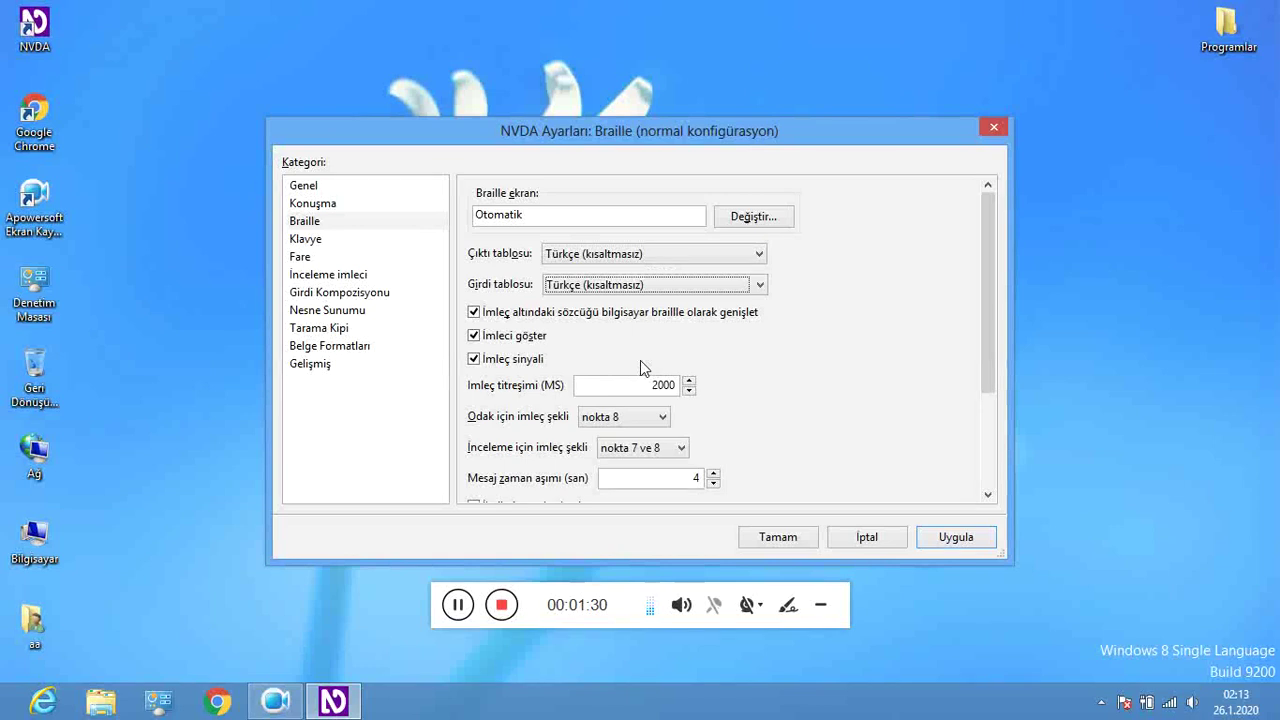
{"action": "key", "text": "Tab"}
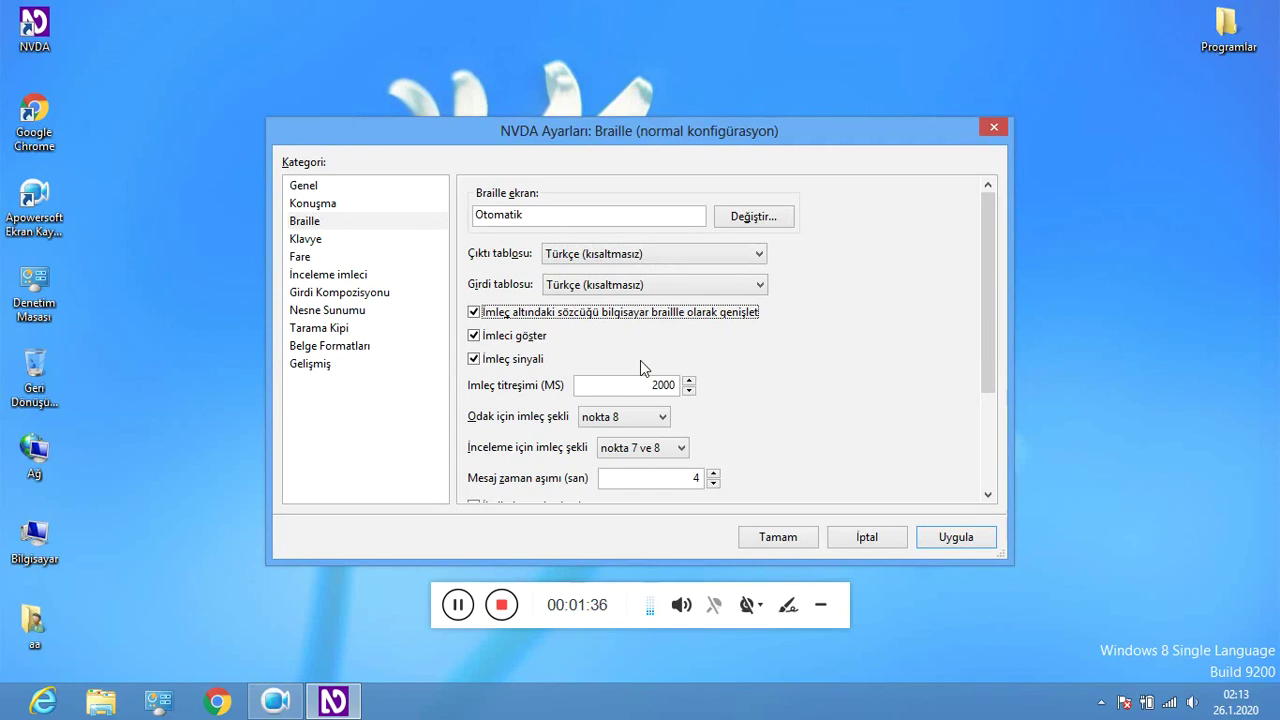
{"action": "key", "text": "Tab"}
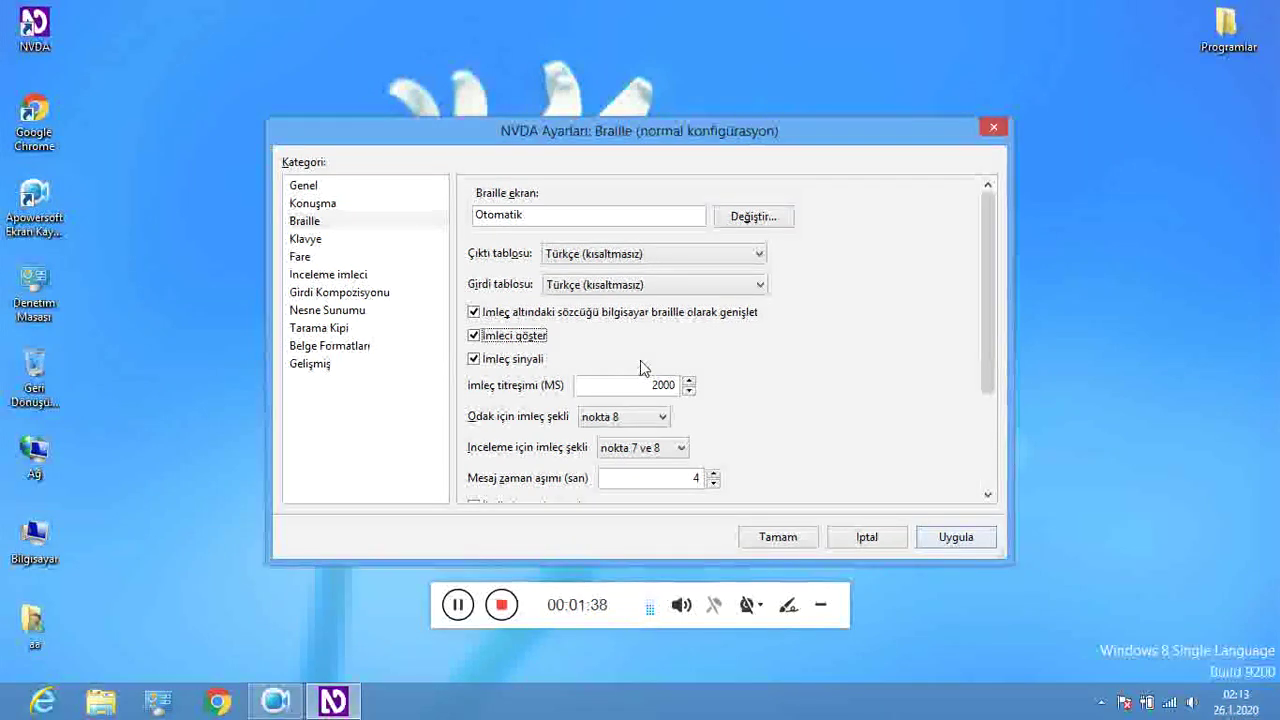
{"action": "key", "text": "Tab"}
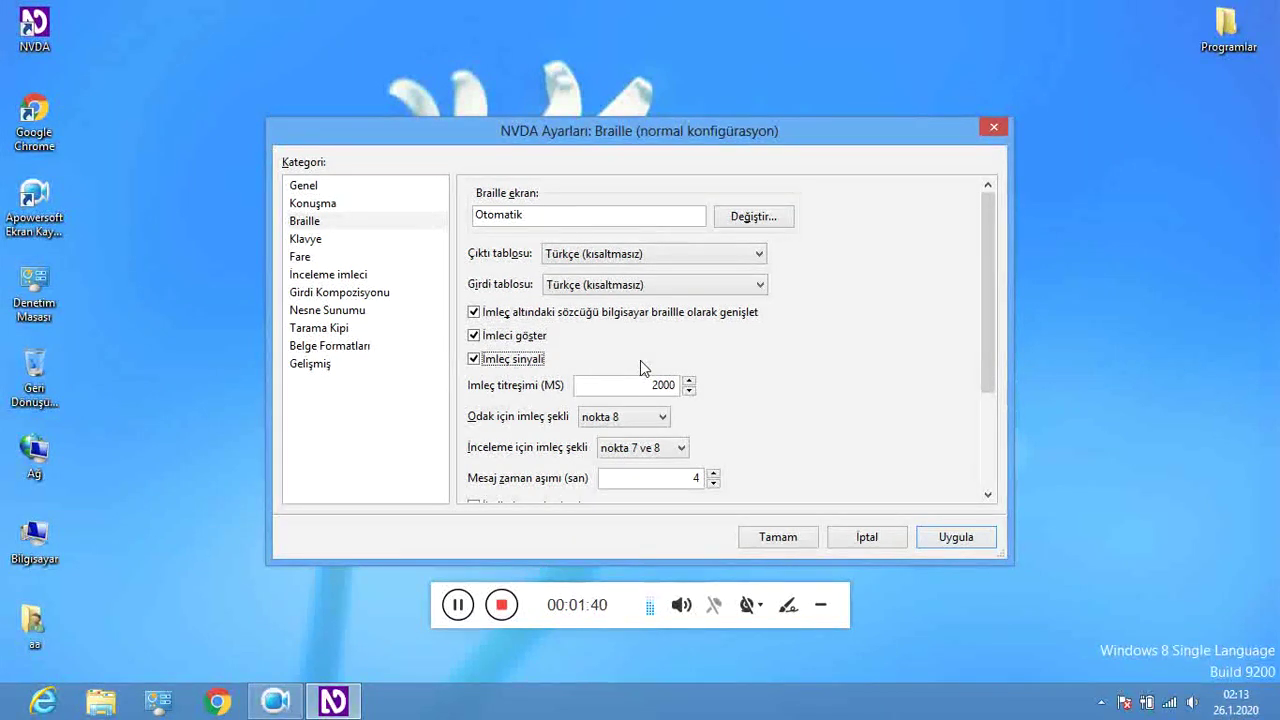
{"action": "key", "text": "Tab"}
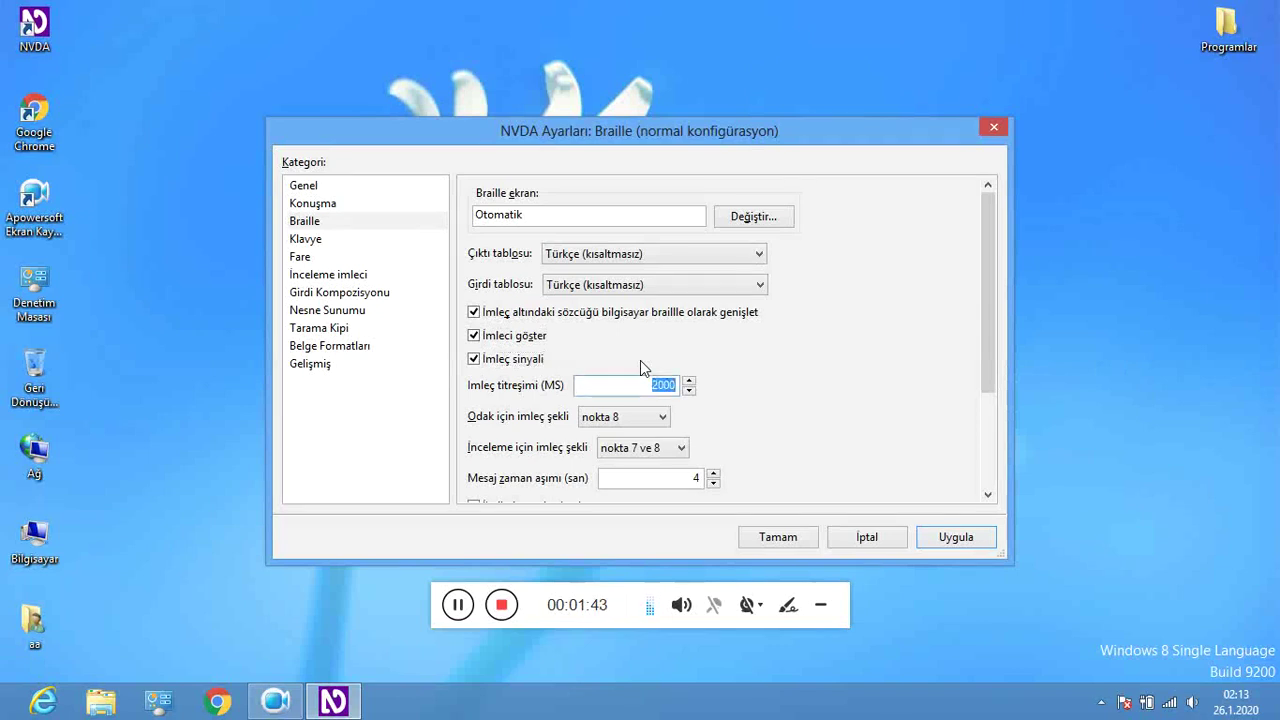
{"action": "key", "text": "Tab"}
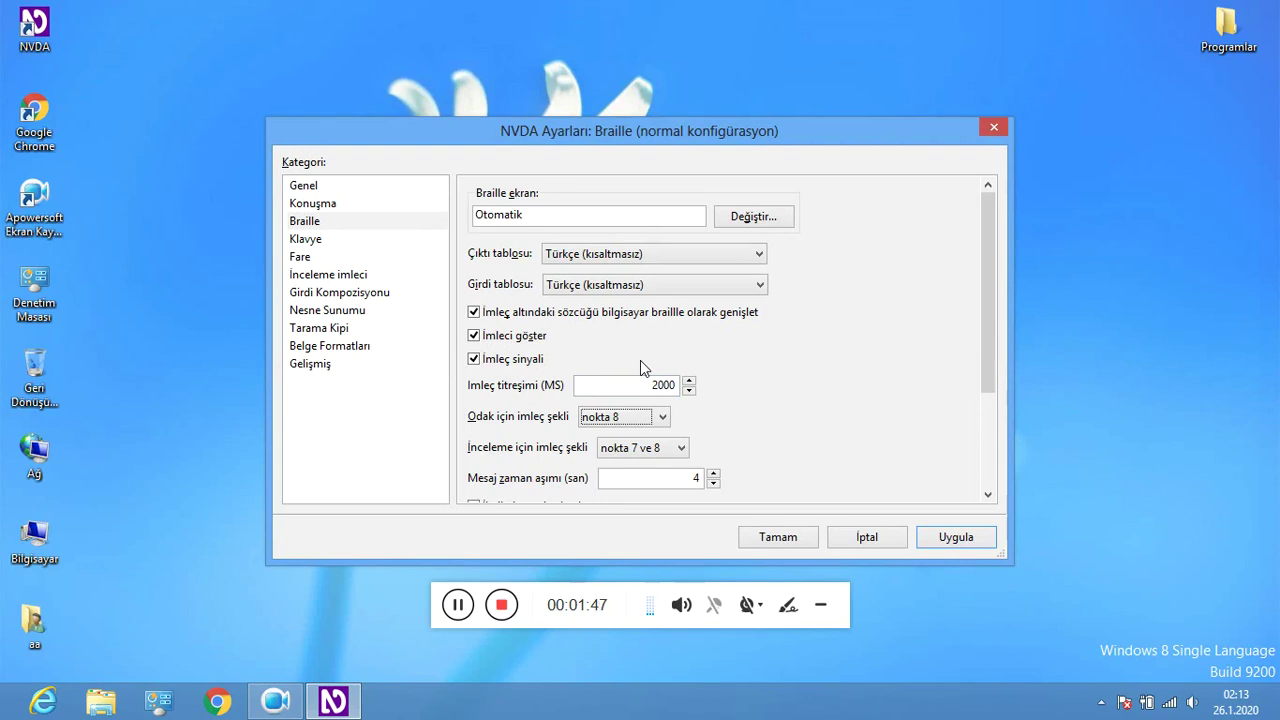
{"action": "key", "text": "Tab"}
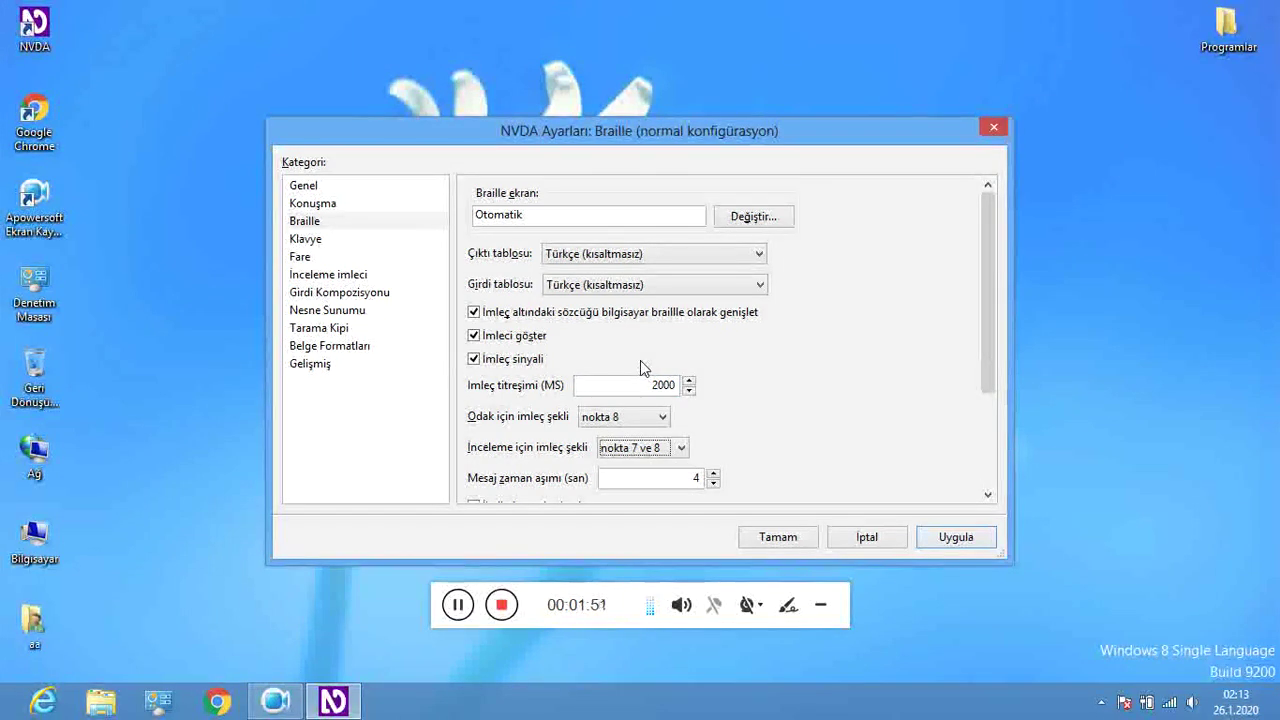
{"action": "key", "text": "Tab"}
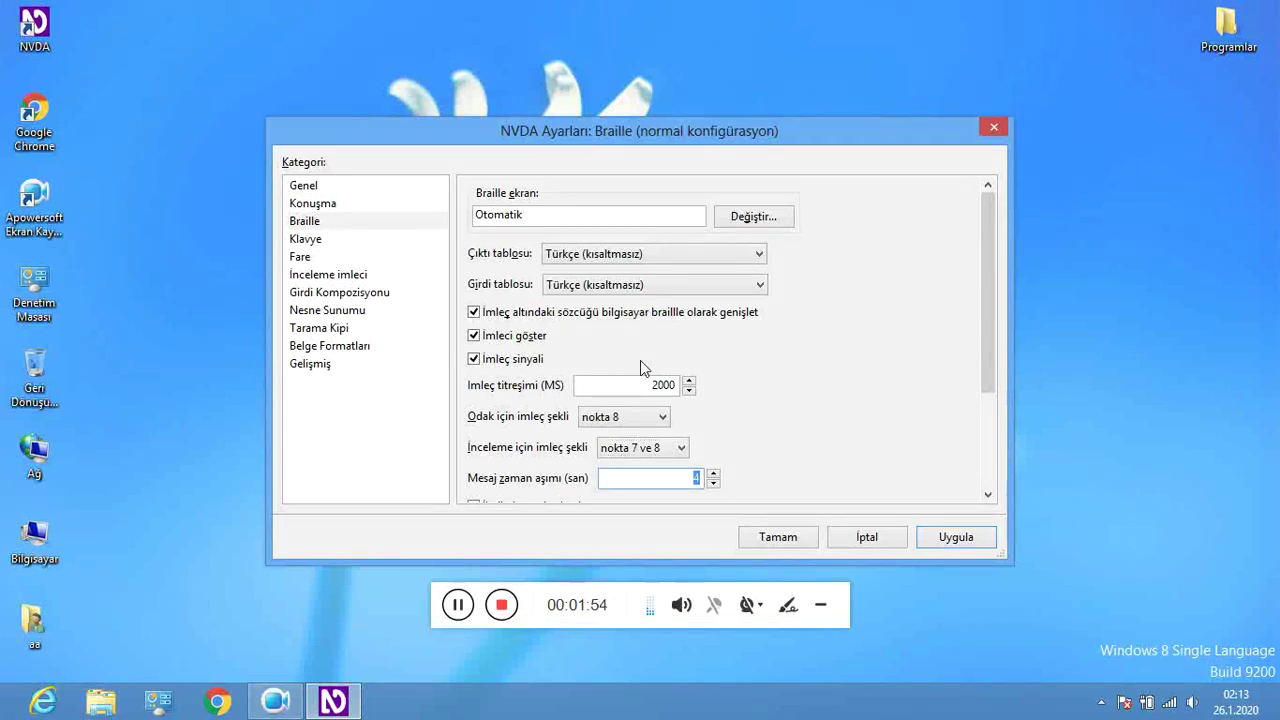
{"action": "key", "text": "Tab"}
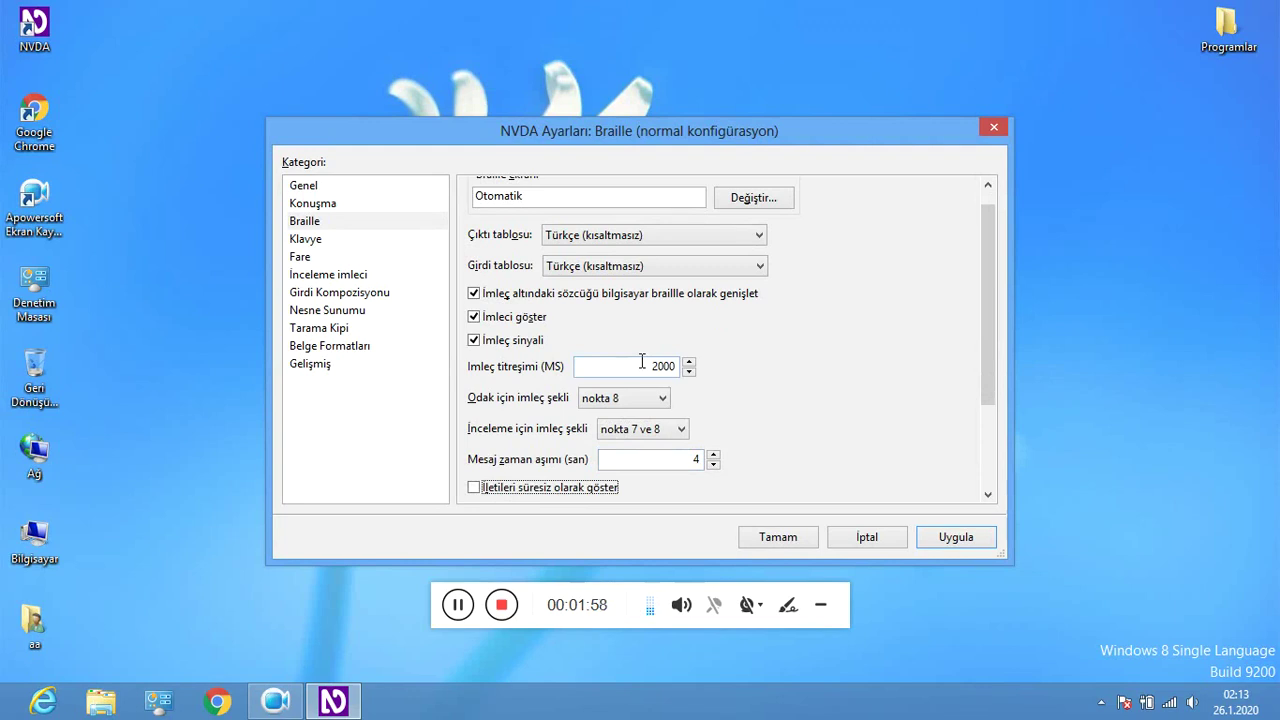
- Try the inceleme imleci option for Braille taşınsın and return the setting to Otomatik olarak
{"action": "key", "text": "Tab"}
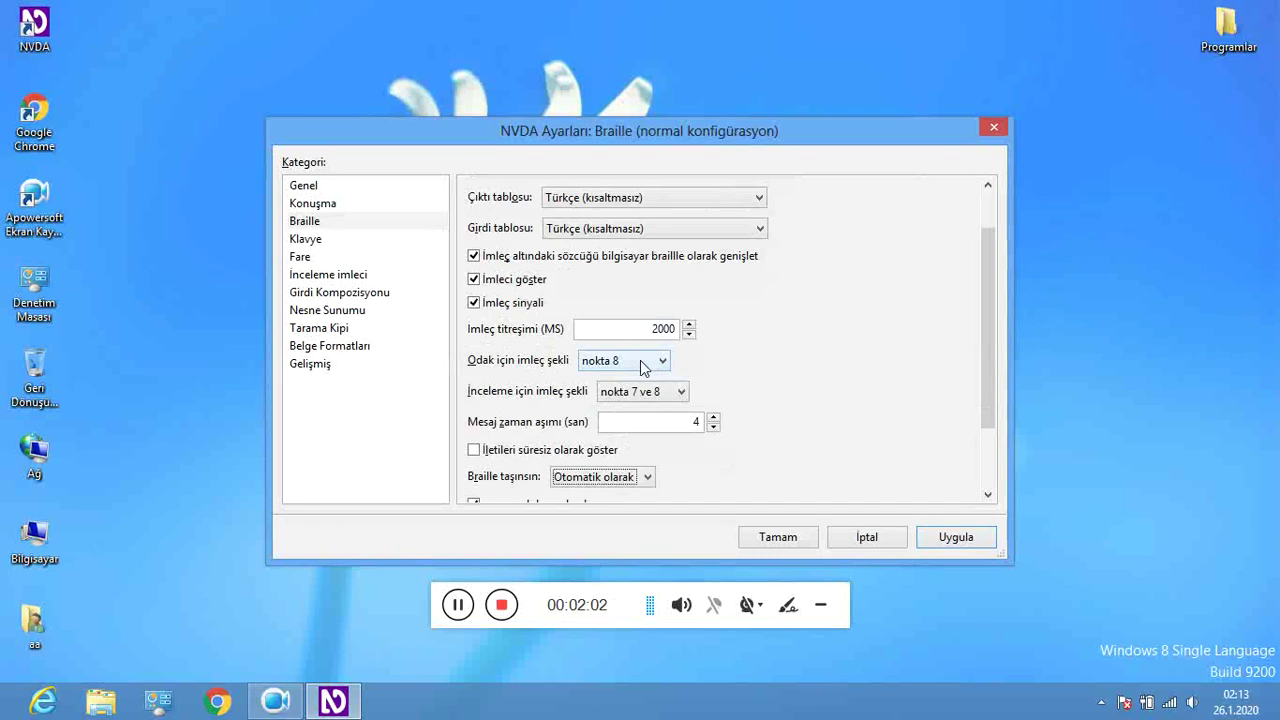
{"action": "key", "text": "Down"}
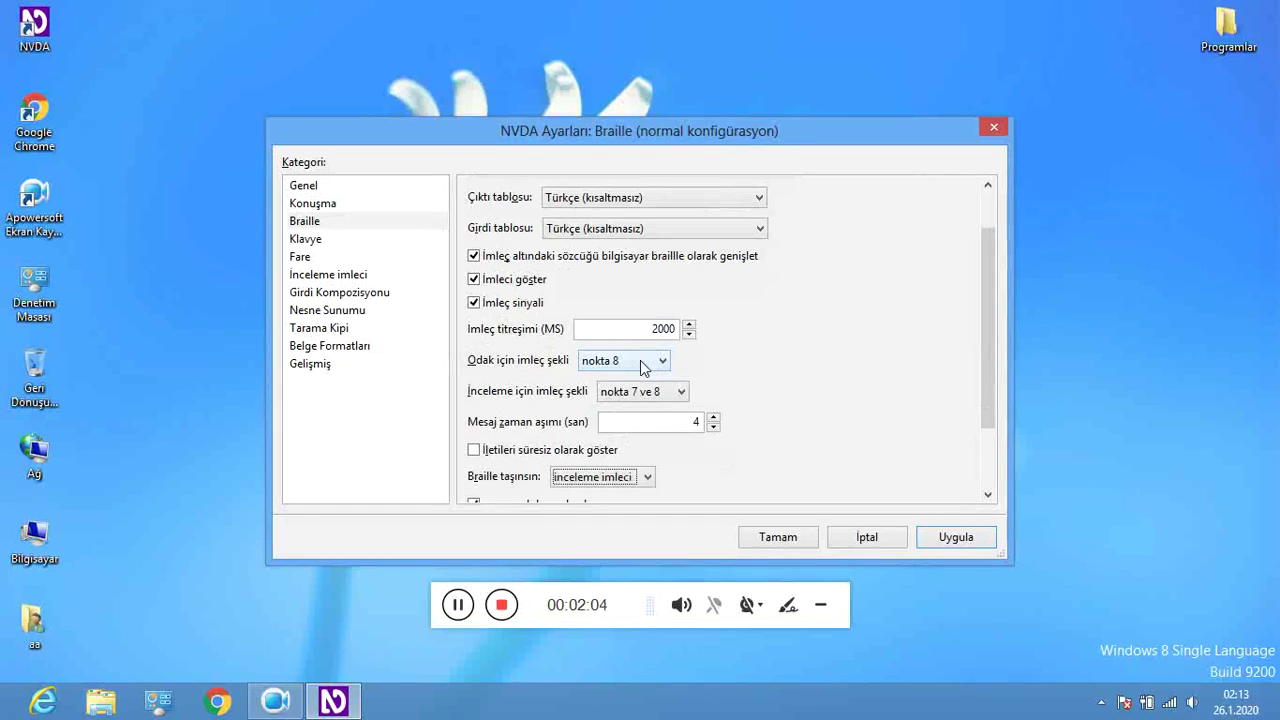
{"action": "key", "text": "Up"}
{"action": "key", "text": "Down"}
{"action": "key", "text": "Up"}
- Set the Braille focus context presentation (Odak içerik sunumu) to Sadece geri kaydırırken
{"action": "key", "text": "Tab"}
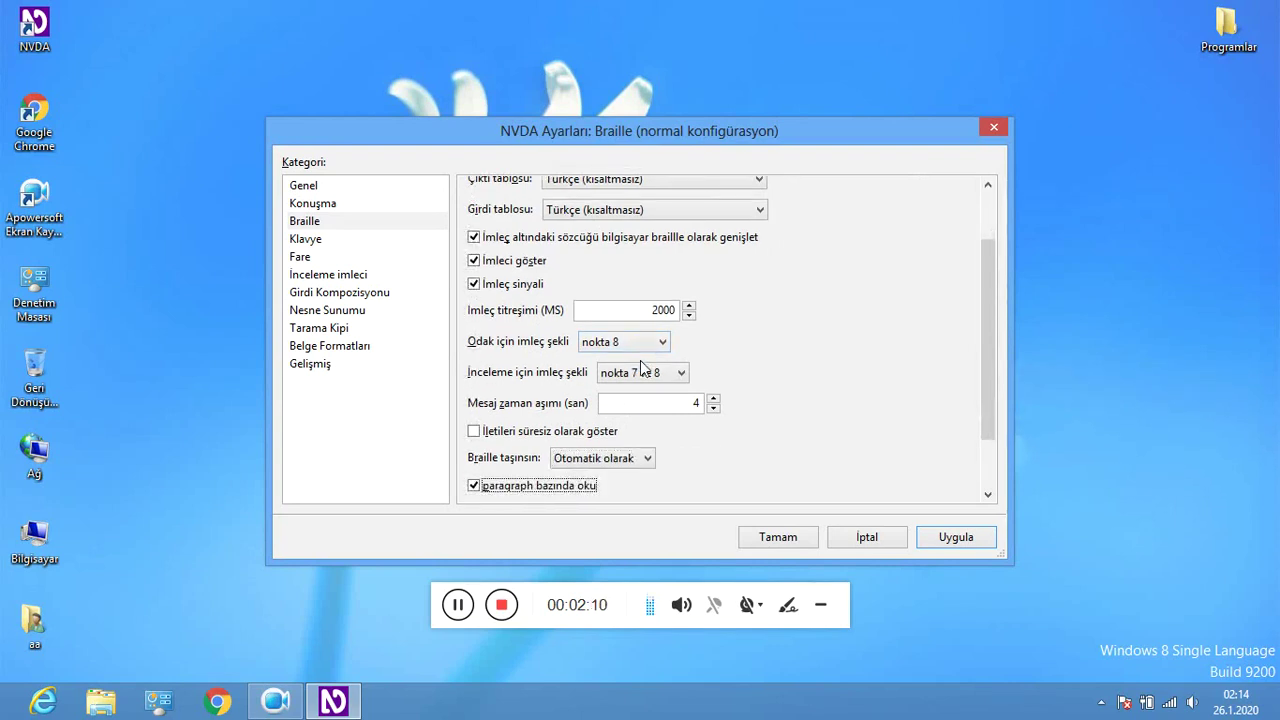
{"action": "key", "text": "Tab"}
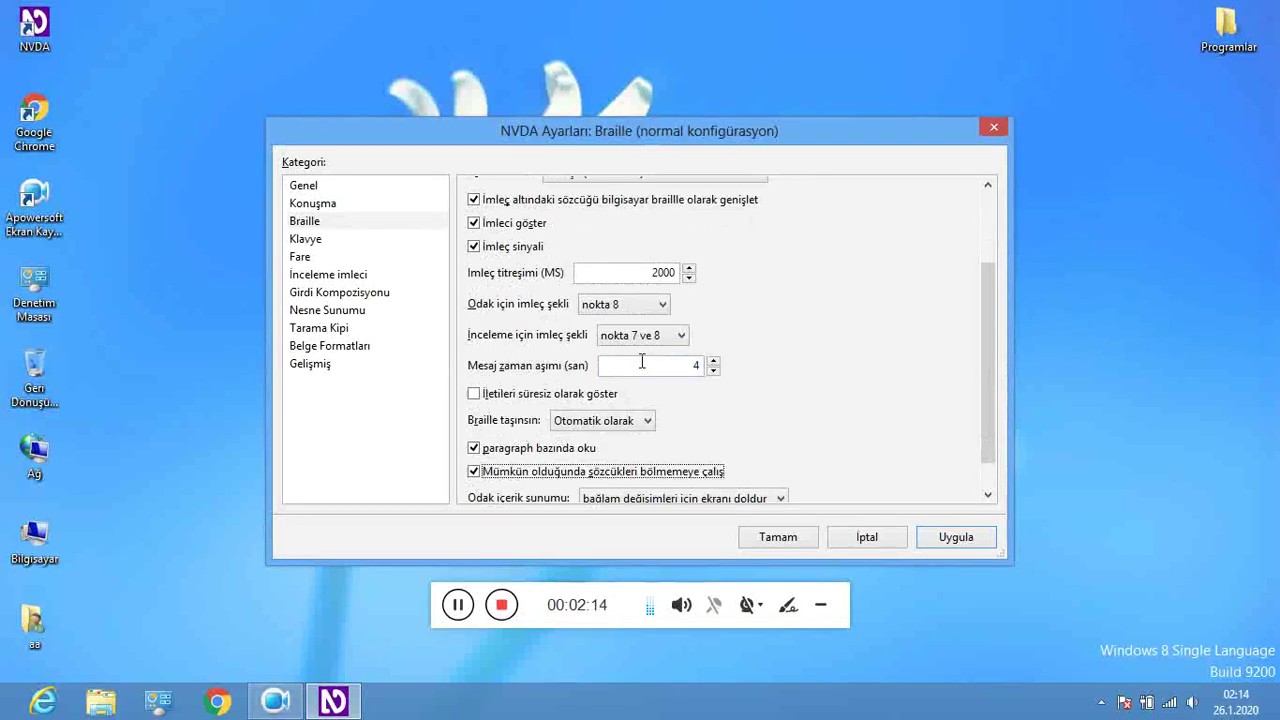
{"action": "key", "text": "Tab"}
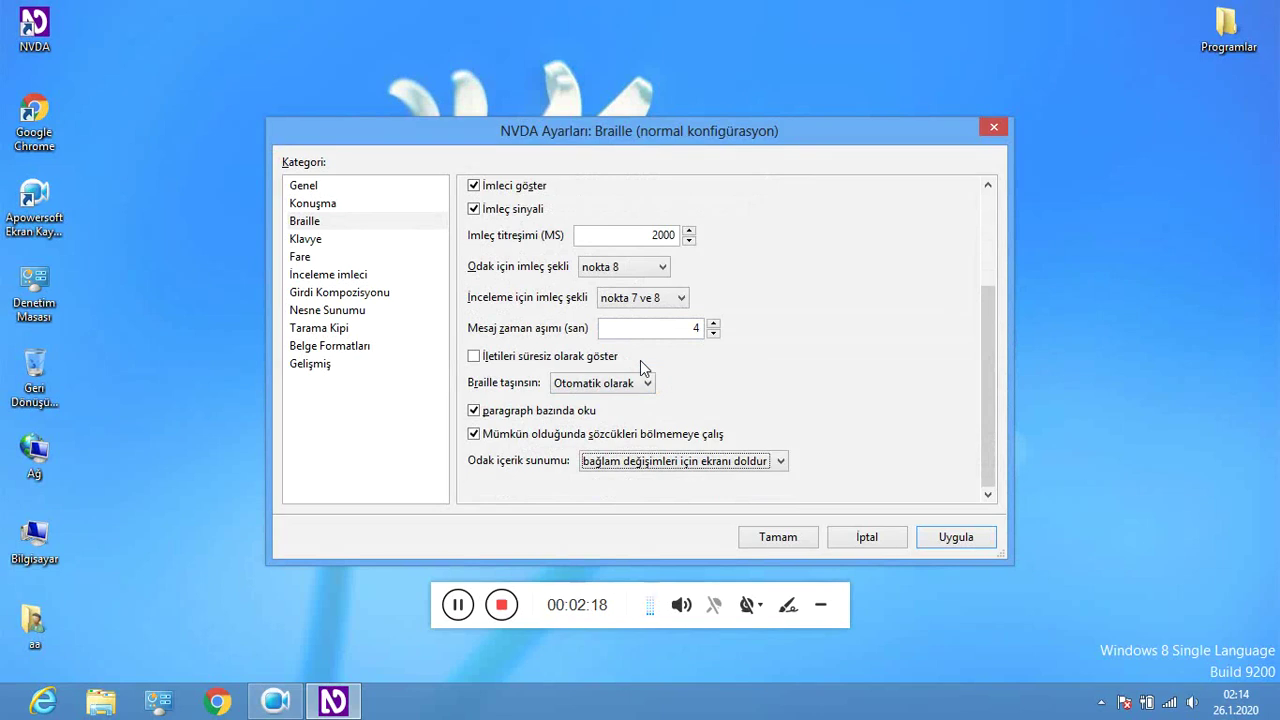
{"action": "key", "text": "Down"}
{"action": "key", "text": "Down"}
{"action": "key", "text": "Tab"}
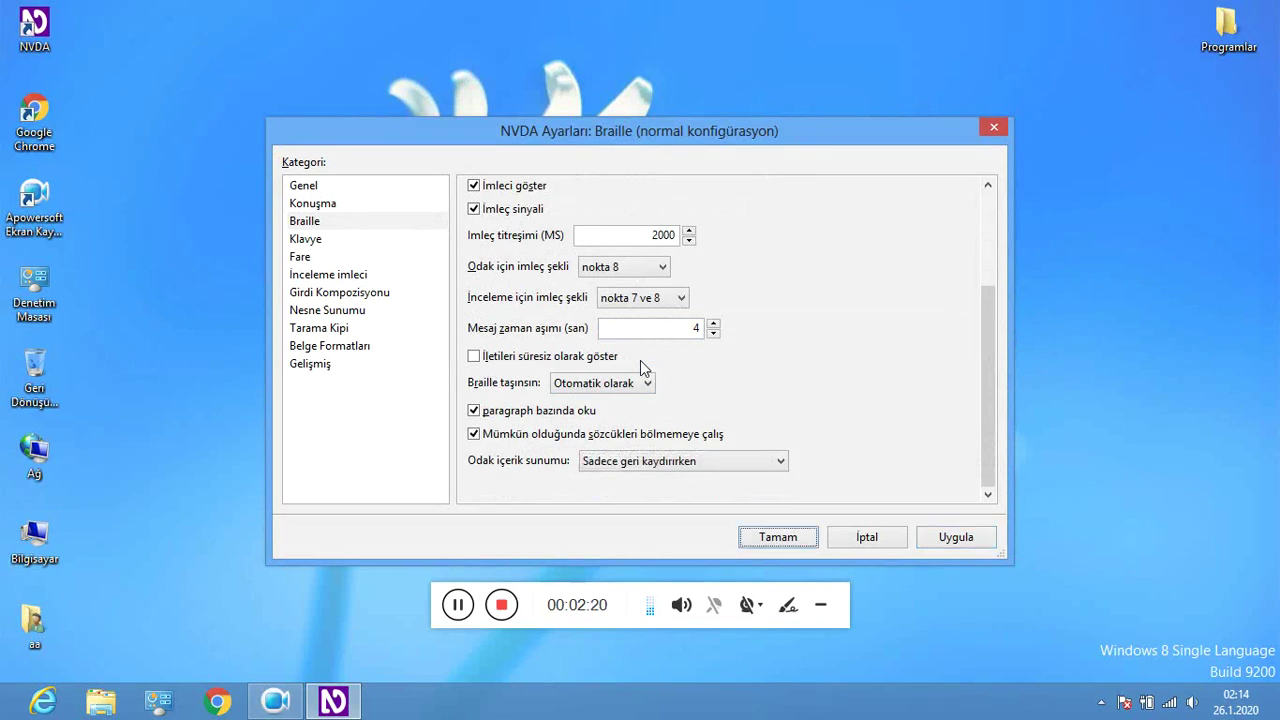
{"action": "key", "text": "Tab"}
{"action": "key", "text": "Tab"}
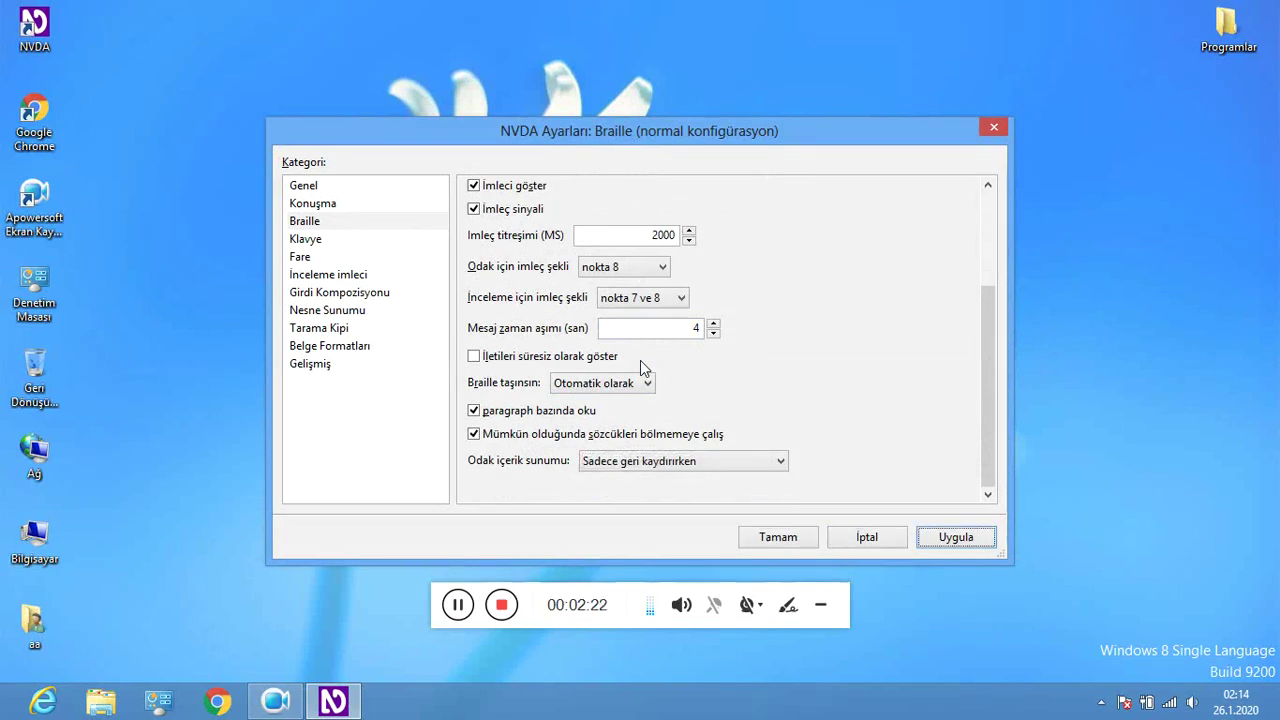
- Open the Klavye settings category and review the keyboard layout and NVDA modifier key options
{"action": "key", "text": "Tab"}
{"action": "key", "text": "Down"}
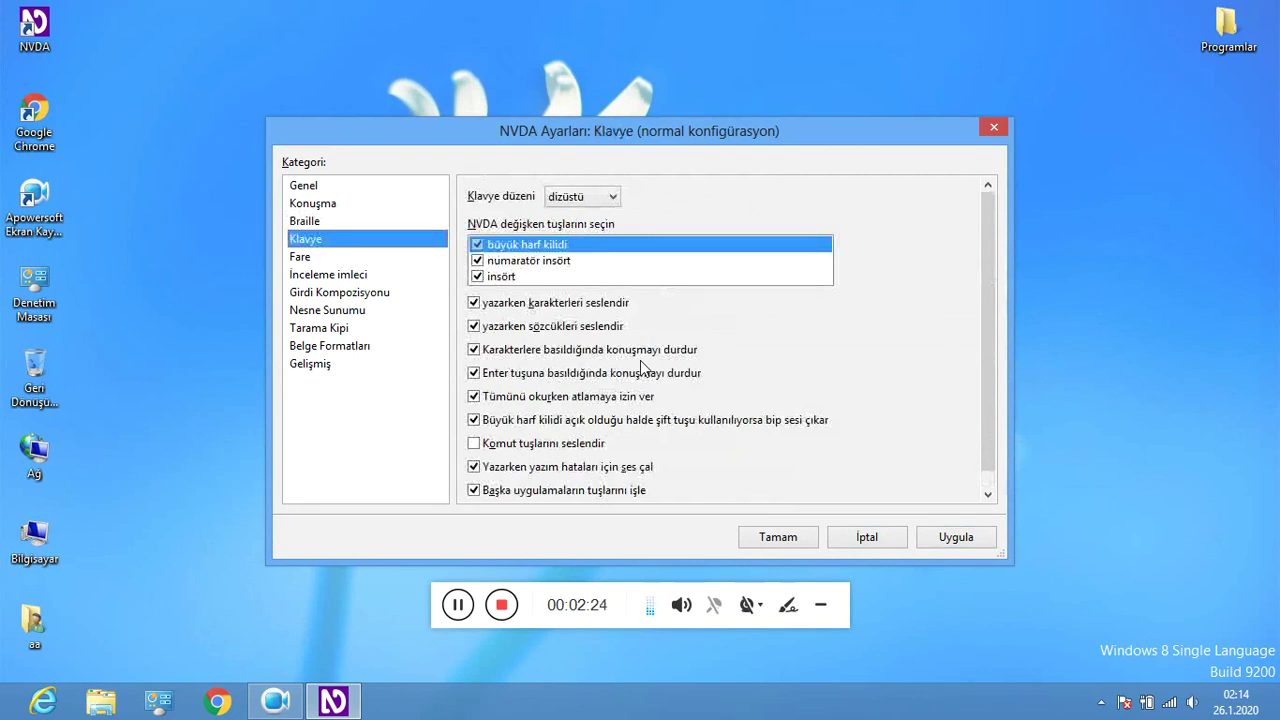
{"action": "key", "text": "Tab"}
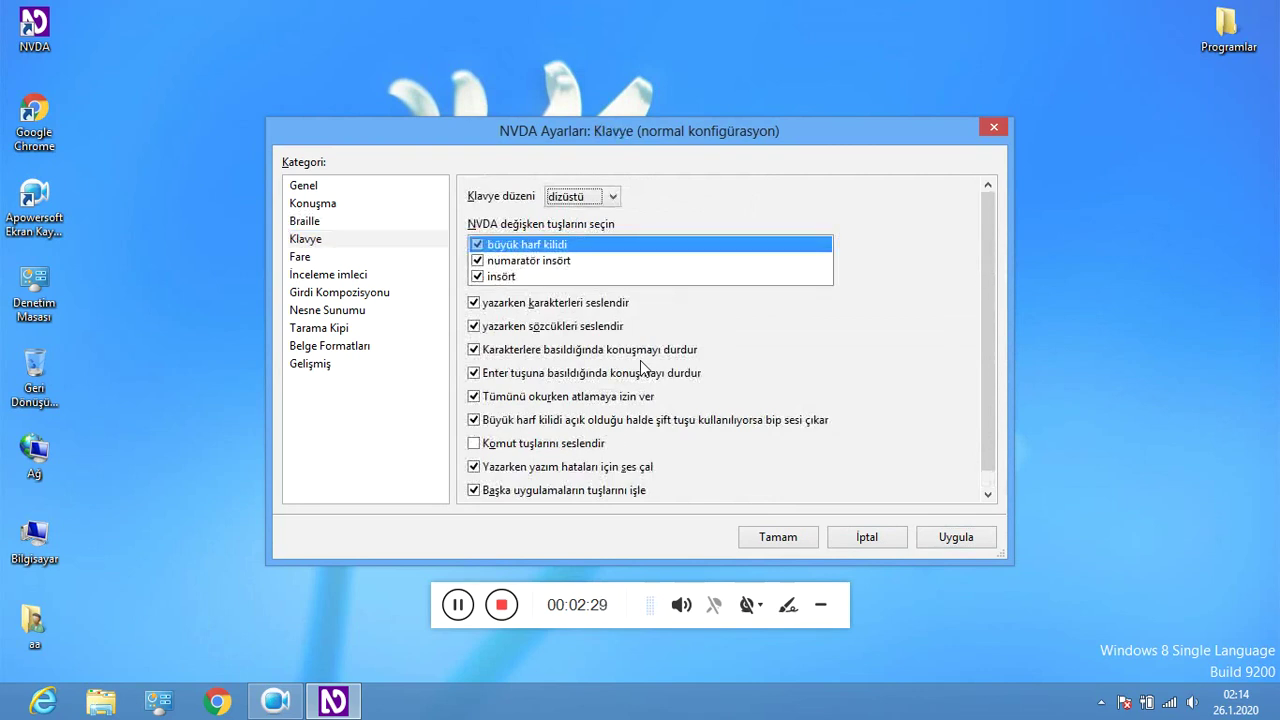
{"action": "key", "text": "Tab"}
- Review the Klavye checkboxes from speaking typed characters and words through to handling keys from other applications
{"action": "key", "text": "Tab"}
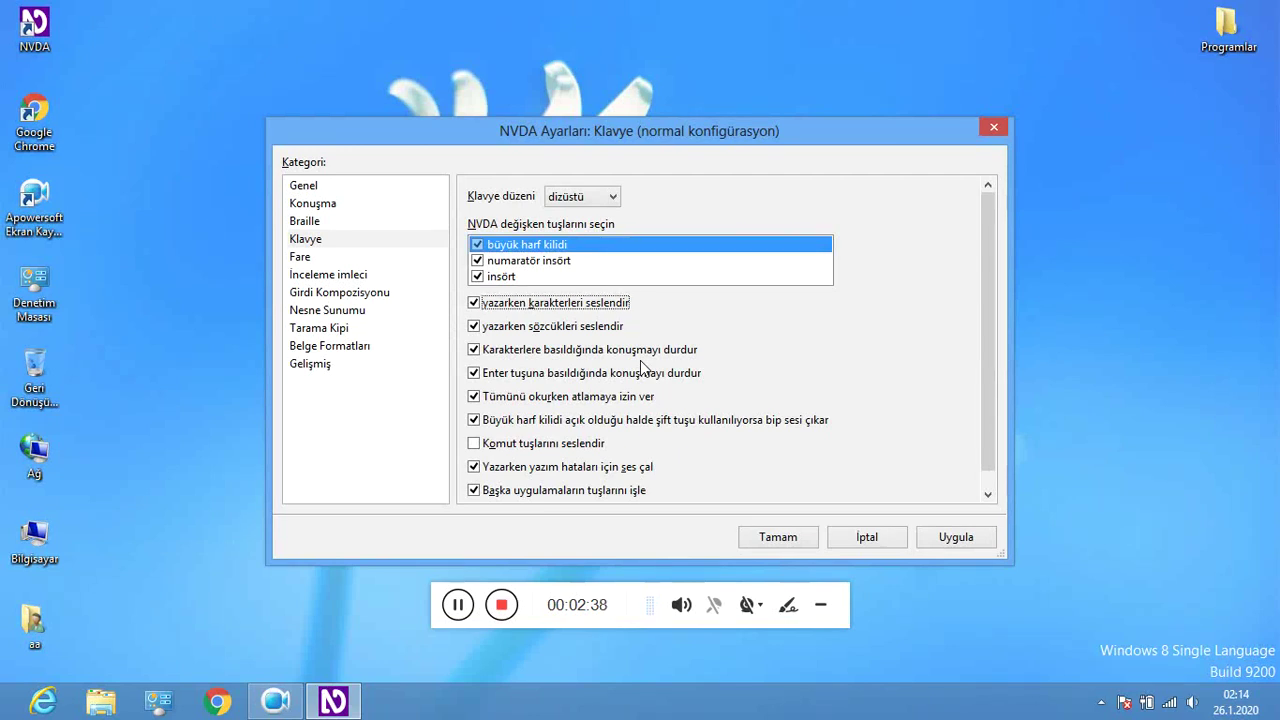
{"action": "key", "text": "Tab"}
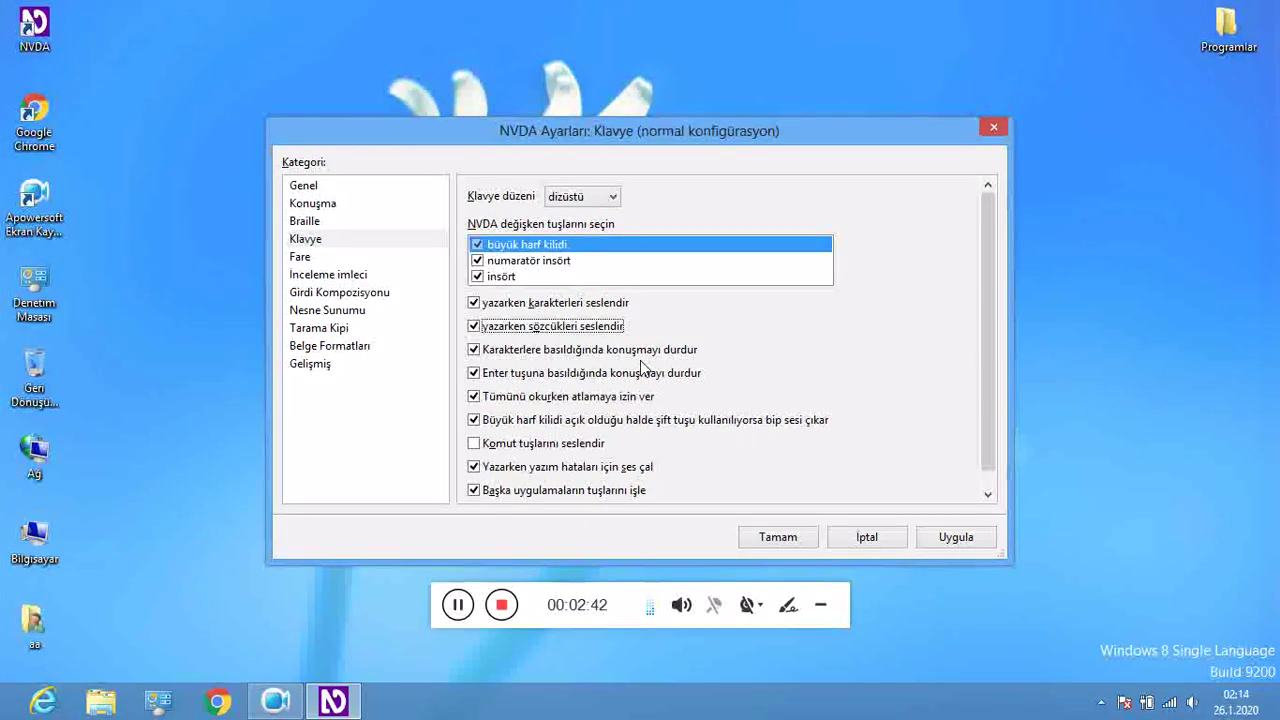
{"action": "key", "text": "Tab"}
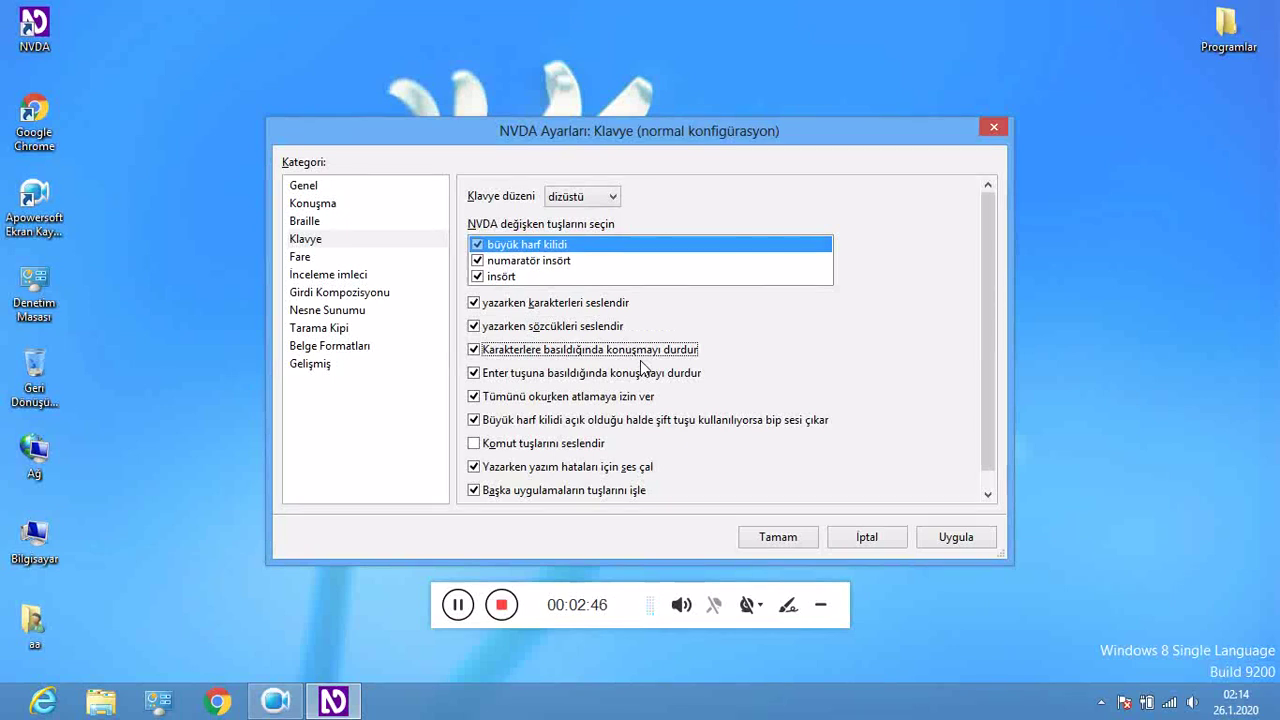
{"action": "key", "text": "Tab"}
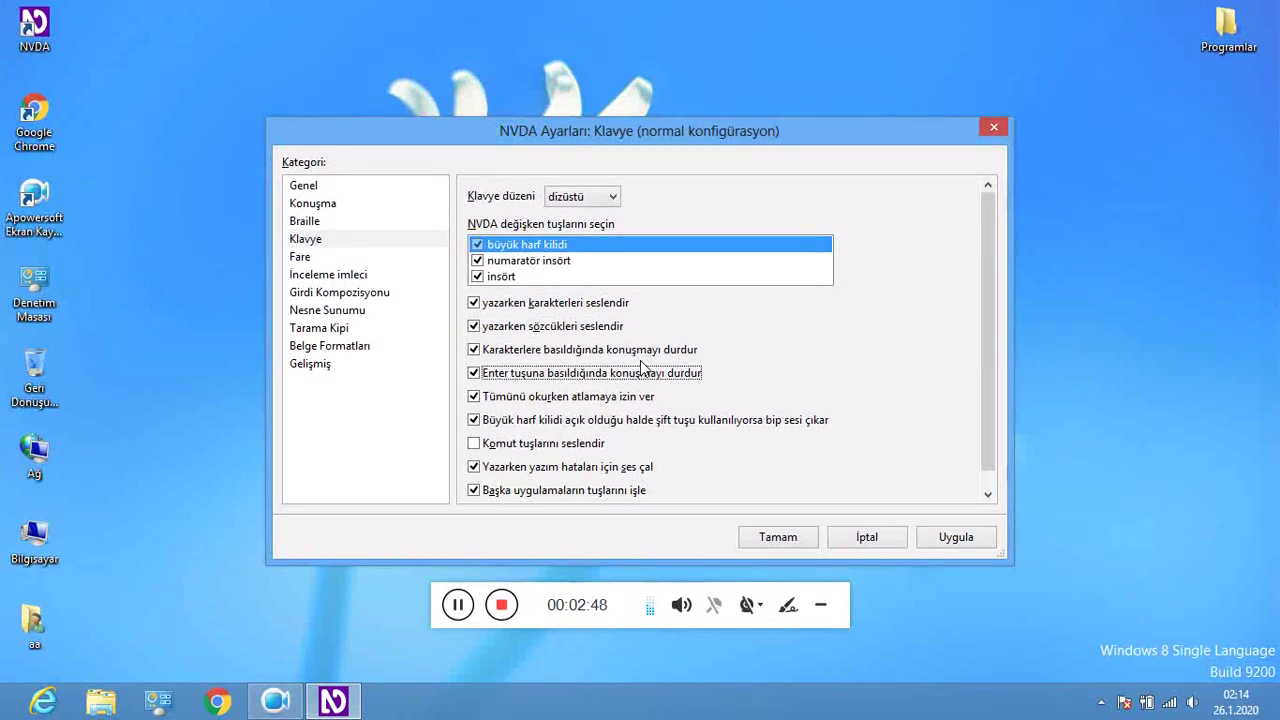
{"action": "key", "text": "Tab"}
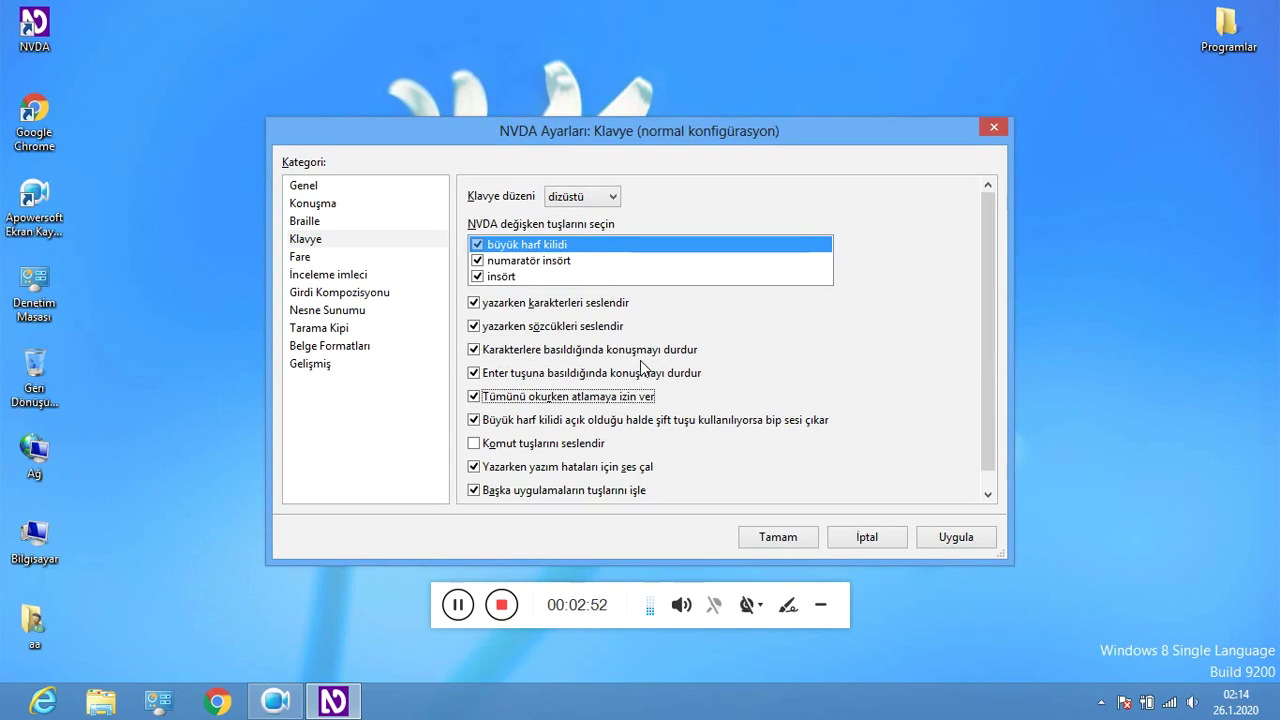
{"action": "key", "text": "Tab"}
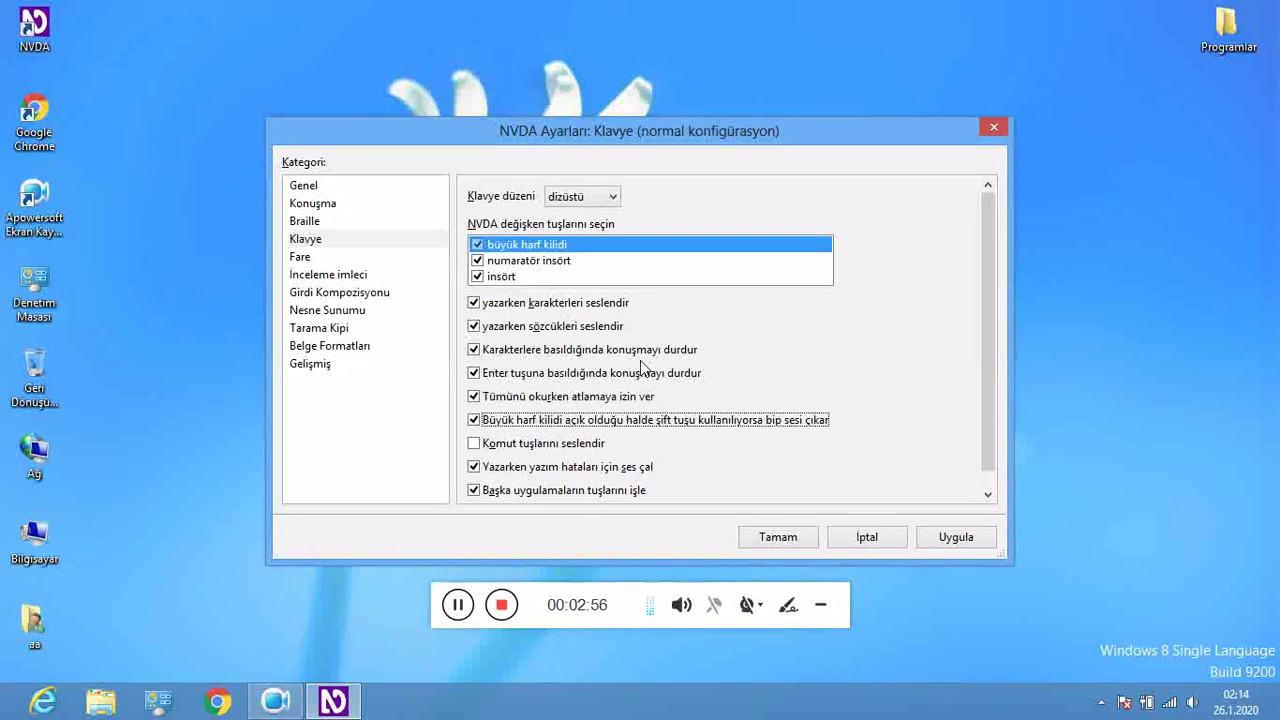
{"action": "key", "text": "Tab"}
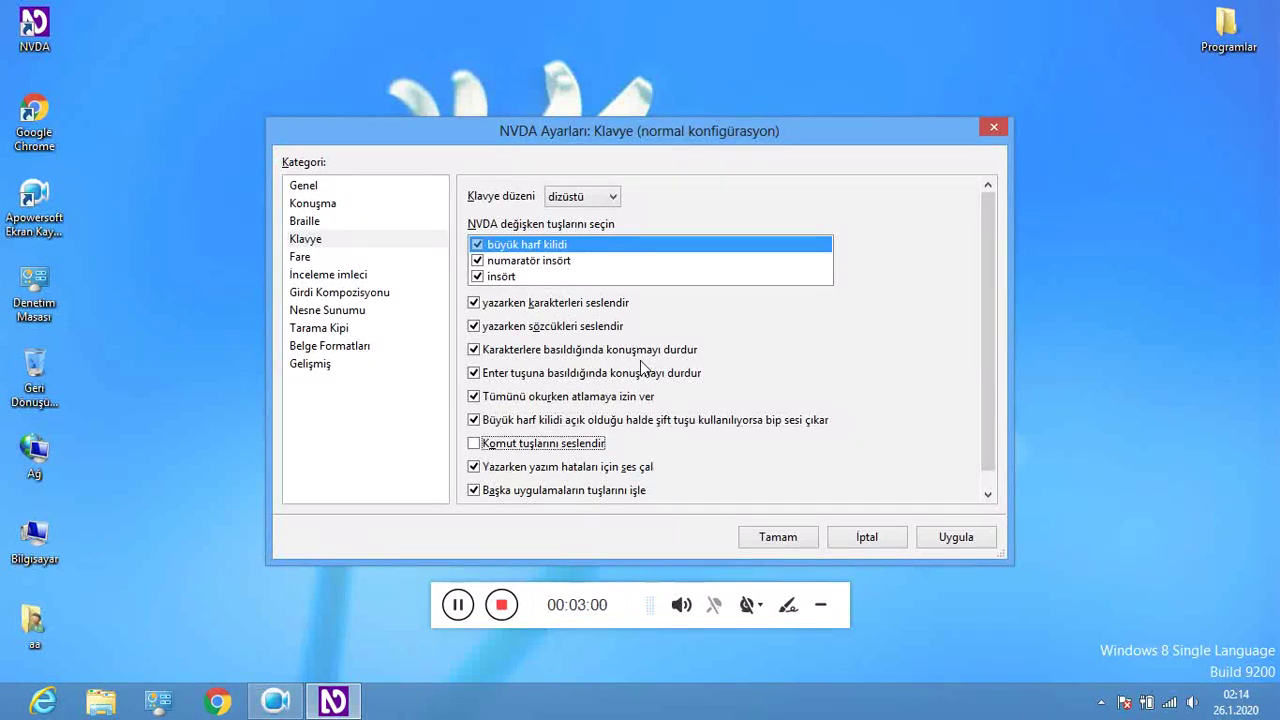
{"action": "key", "text": "Tab"}
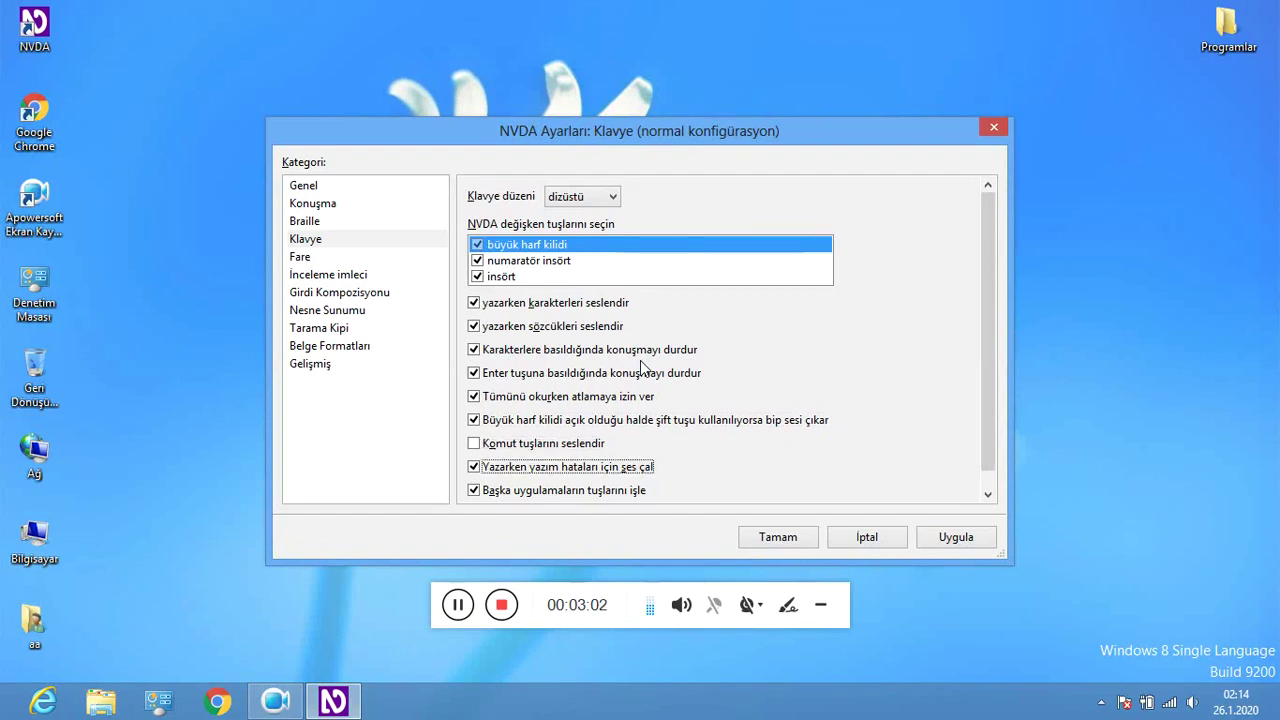
{"action": "key", "text": "Tab"}
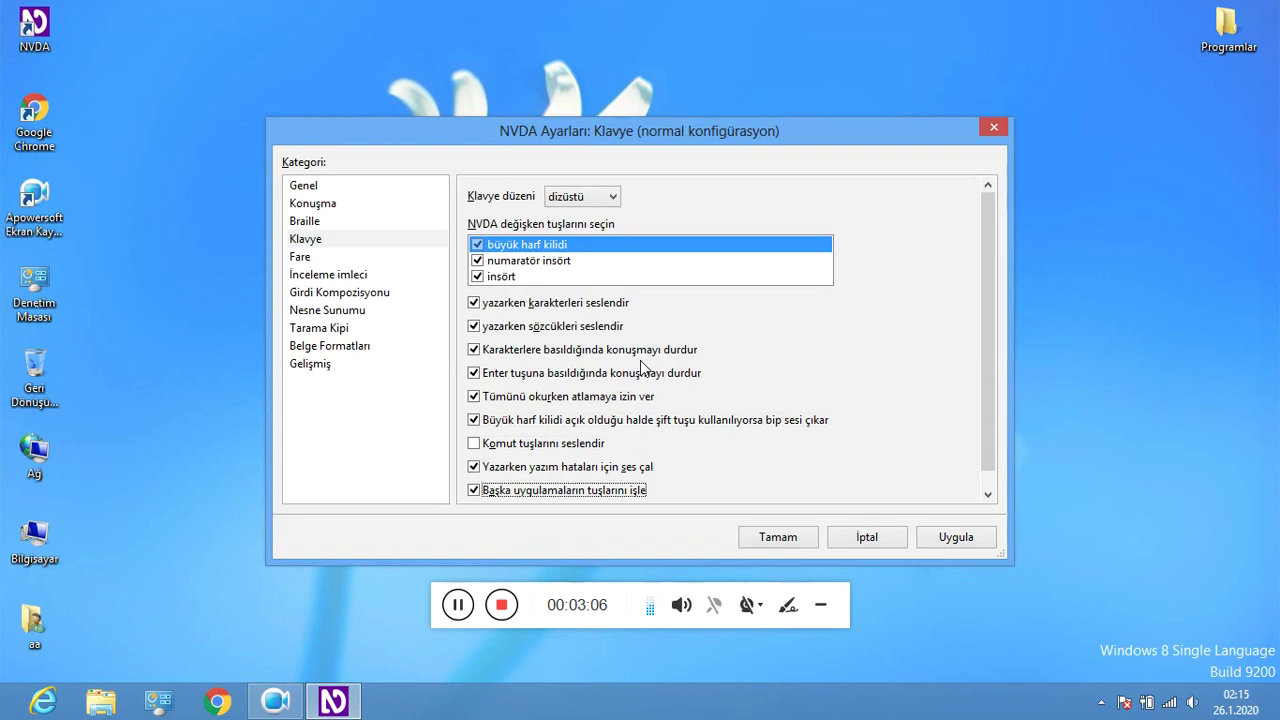
- Leave the keyboard options and open the Fare settings category
{"action": "key", "text": "Tab"}
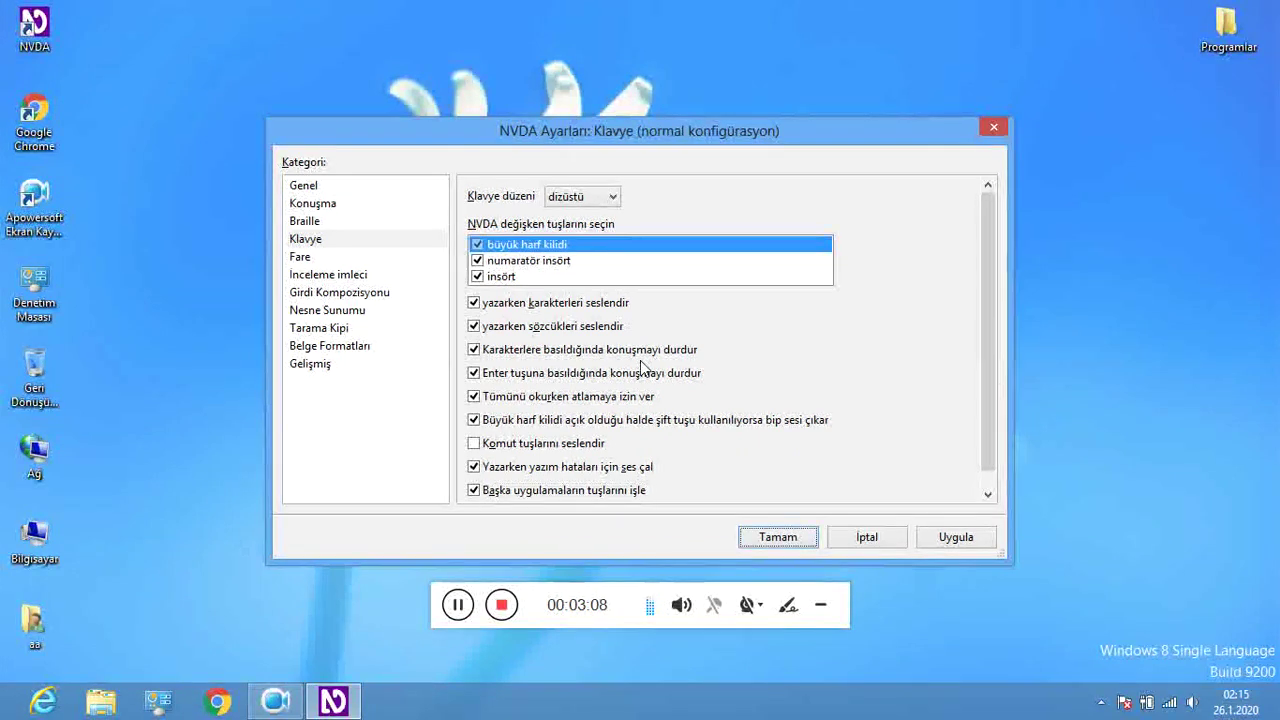
{"action": "key", "text": "Tab"}
{"action": "key", "text": "Tab"}
{"action": "key", "text": "Tab"}
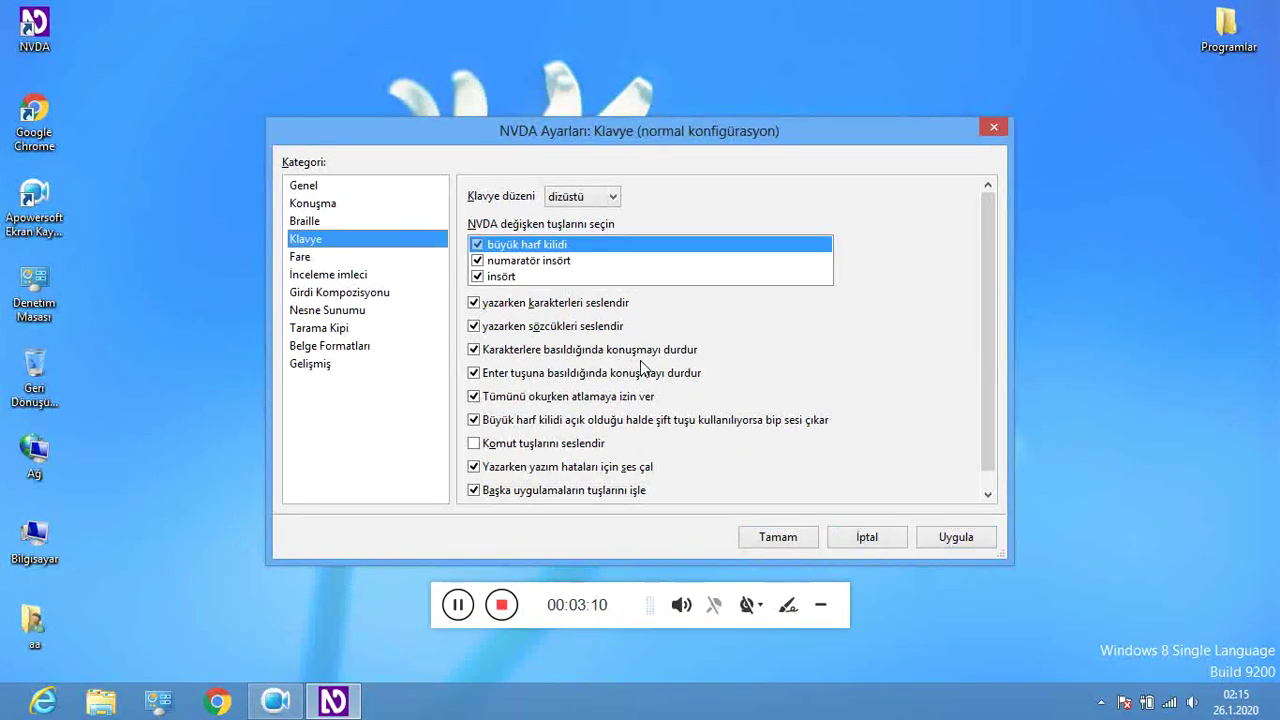
{"action": "key", "text": "Tab"}
{"action": "key", "text": "ctrl+Tab"}
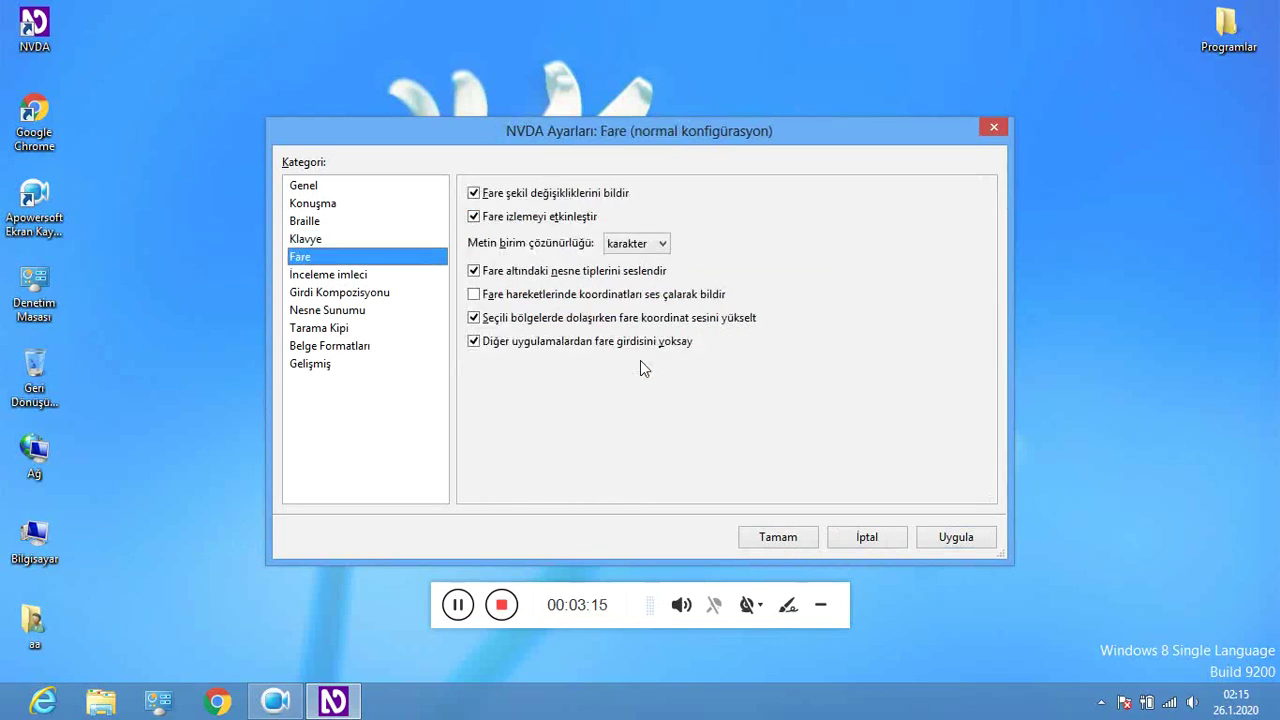
- Review the Fare options for shape changes, mouse tracking, text unit resolution, object types, coordinate sounds and input from other applications
{"action": "key", "text": "Tab"}
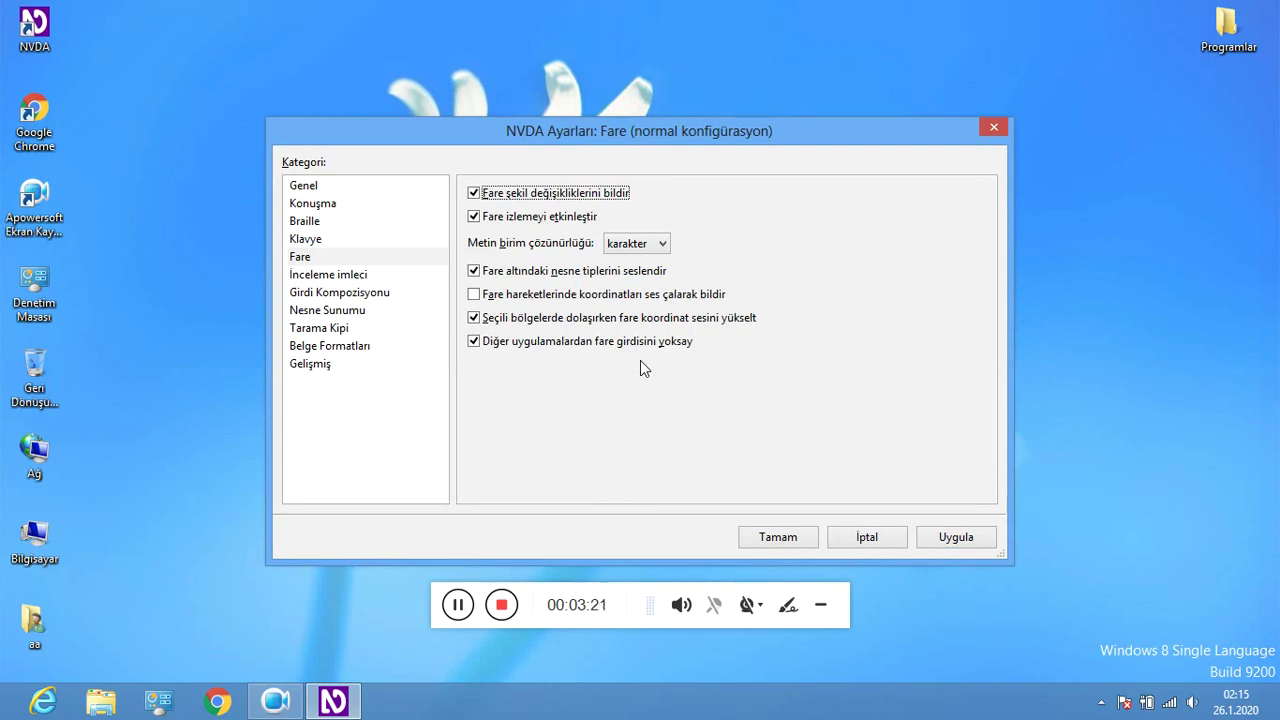
{"action": "key", "text": "Tab"}
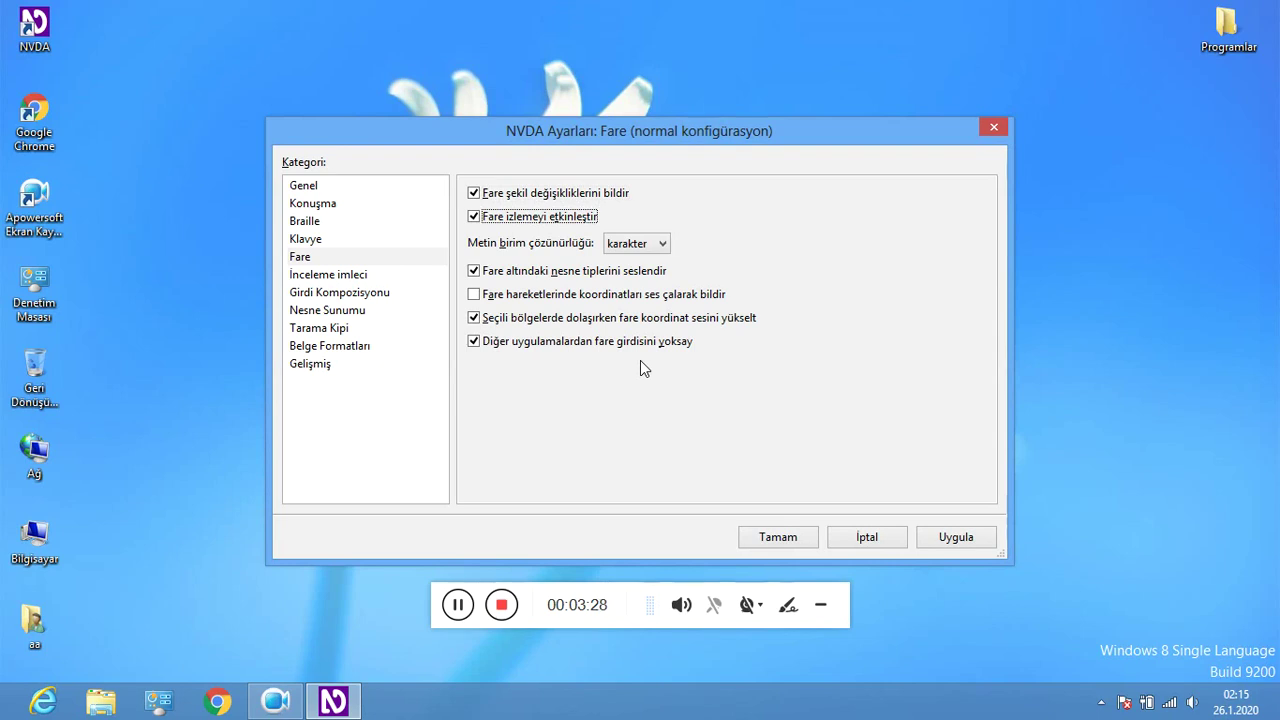
{"action": "key", "text": "Tab"}
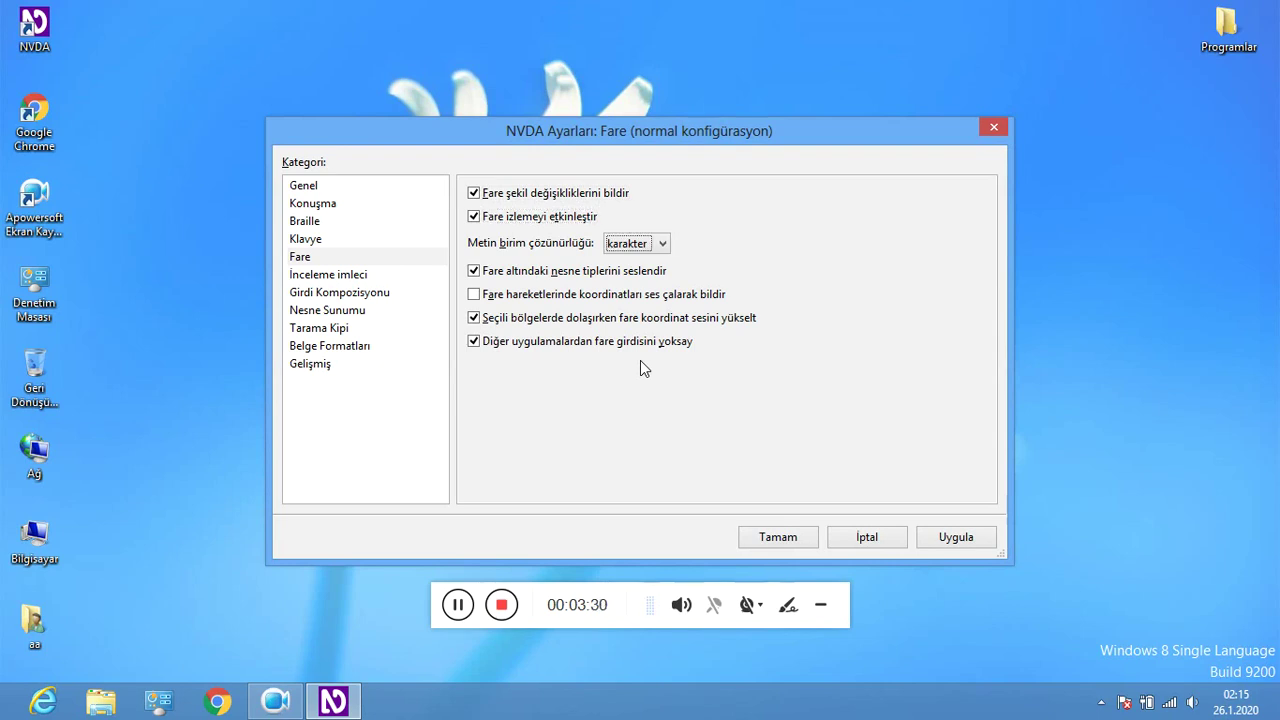
{"action": "key", "text": "Tab"}
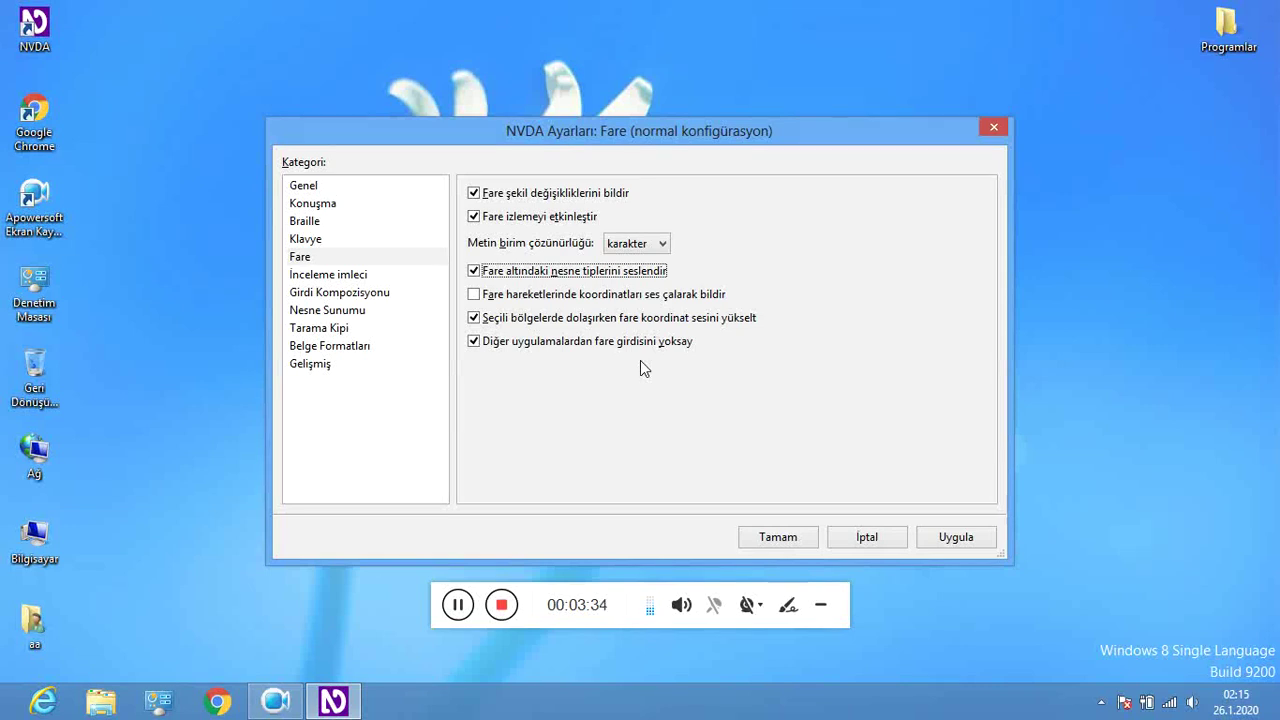
{"action": "key", "text": "Tab"}
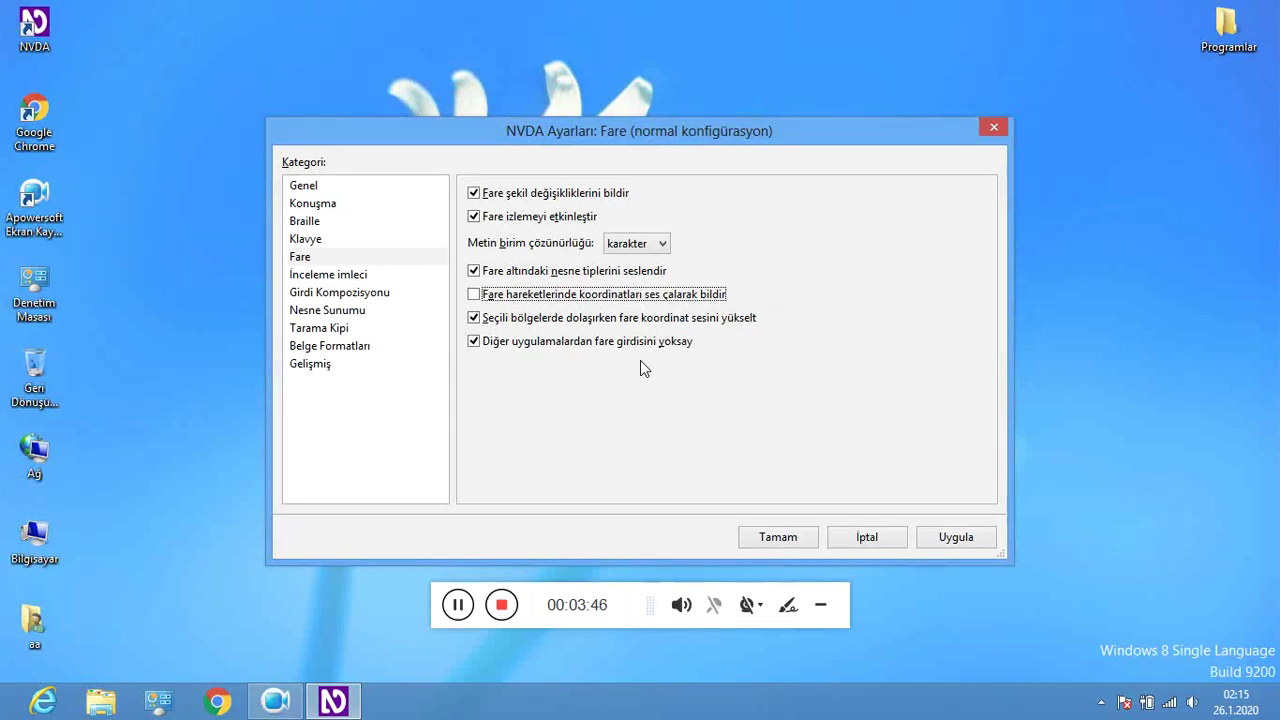
{"action": "key", "text": "Tab"}
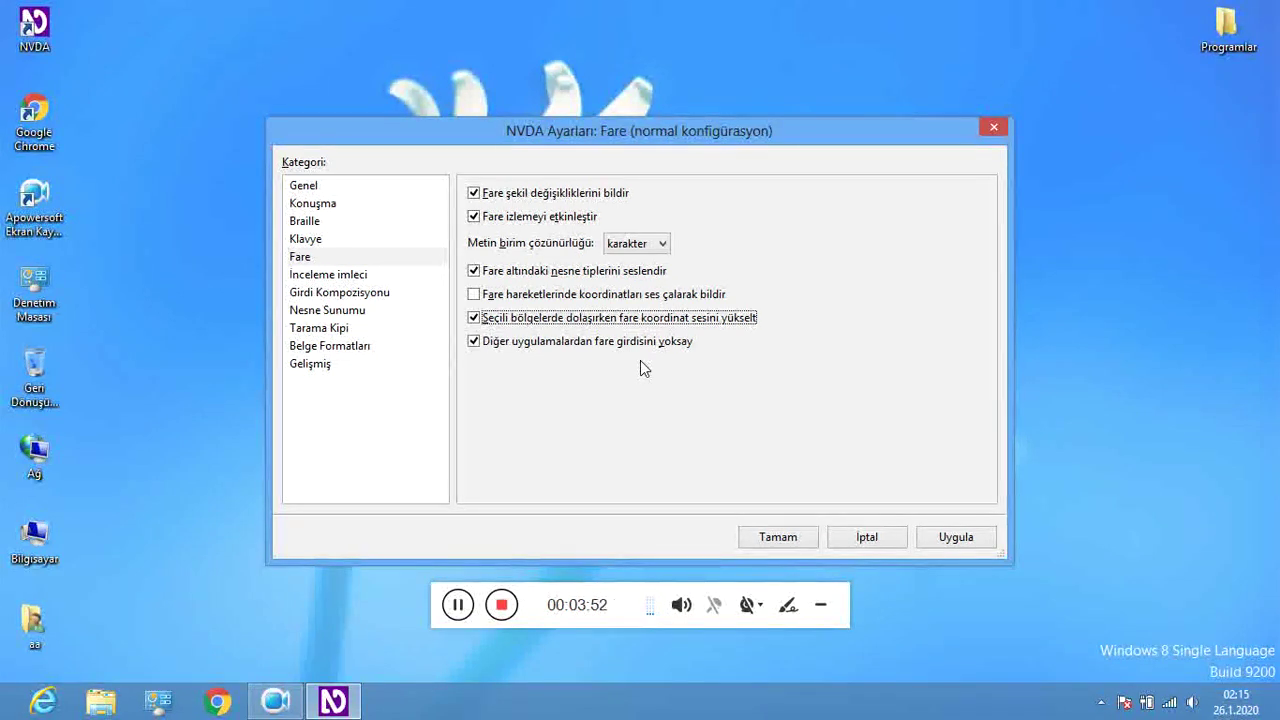
{"action": "key", "text": "Tab"}
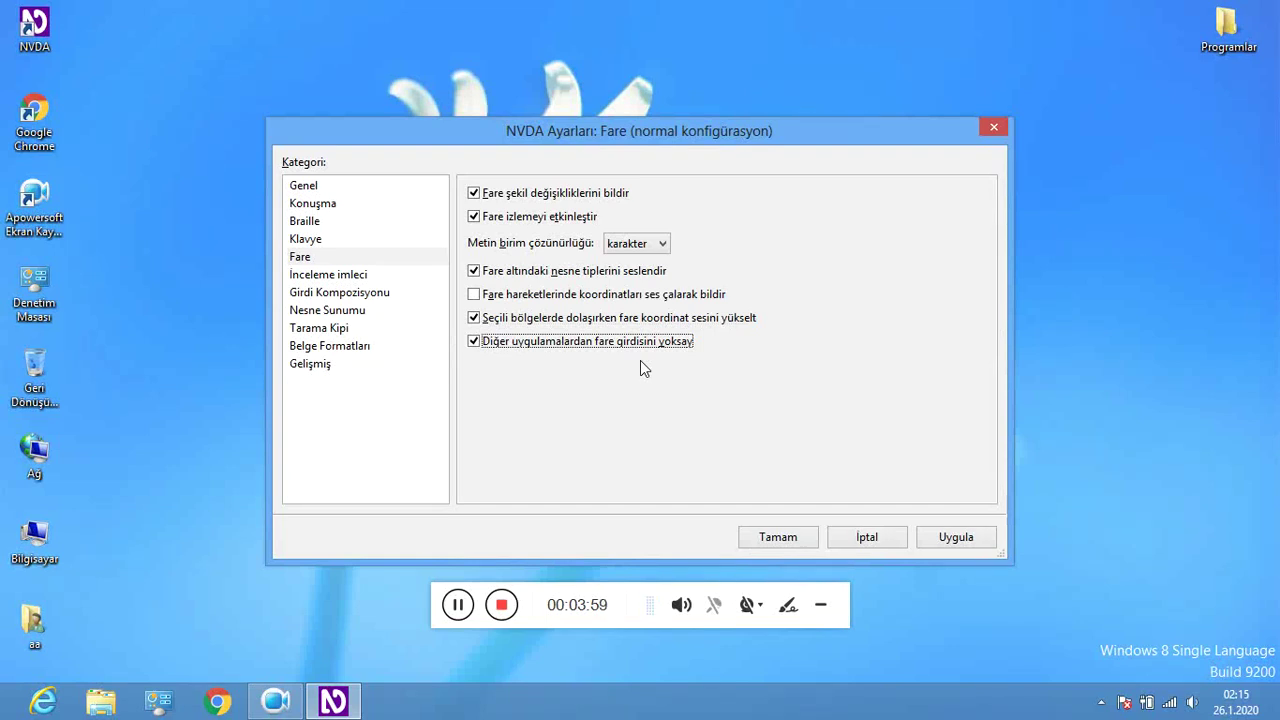
- Leave the mouse options and open the İnceleme imleci settings category
{"action": "key", "text": "Tab"}
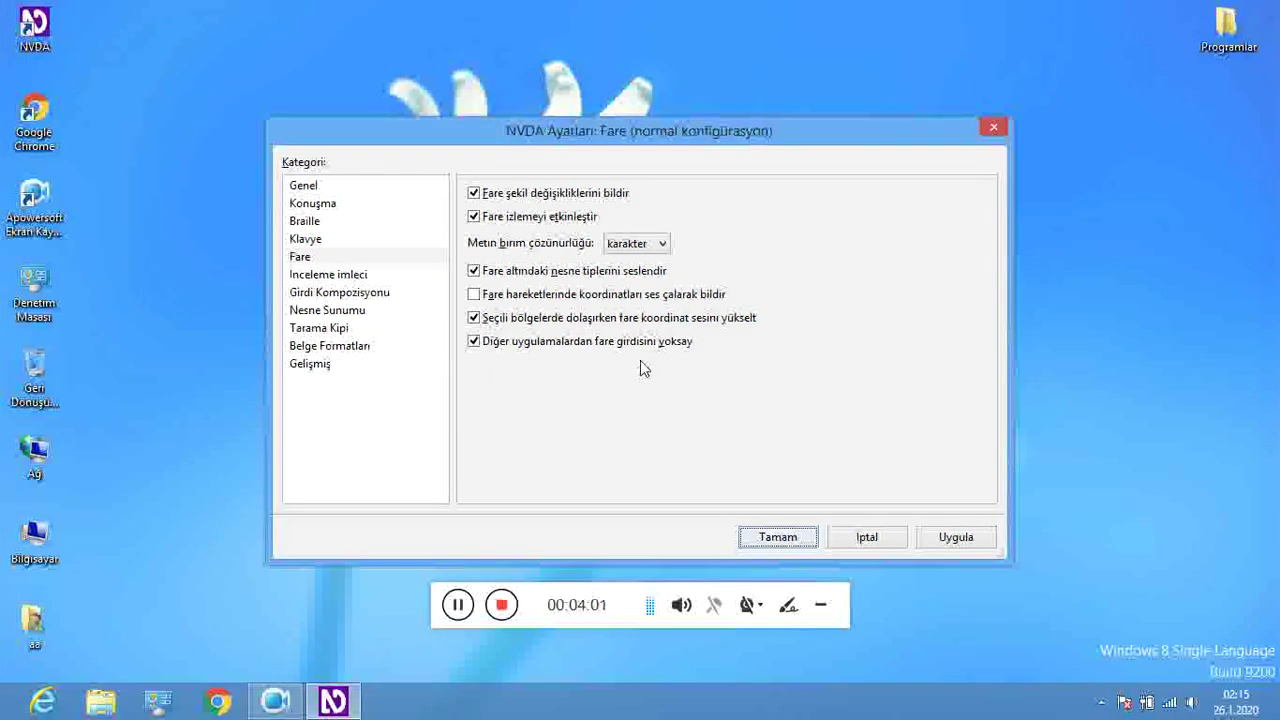
{"action": "key", "text": "Tab"}
{"action": "key", "text": "Tab"}
{"action": "key", "text": "Tab"}
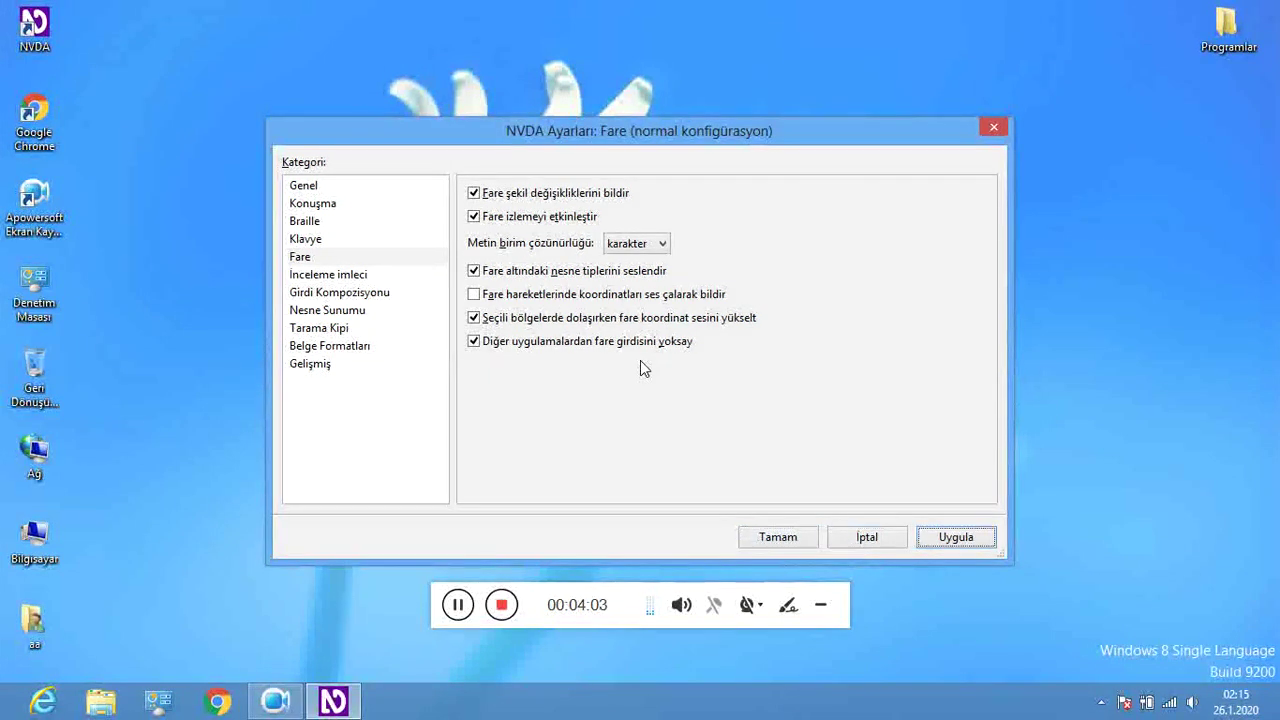
{"action": "key", "text": "Down"}
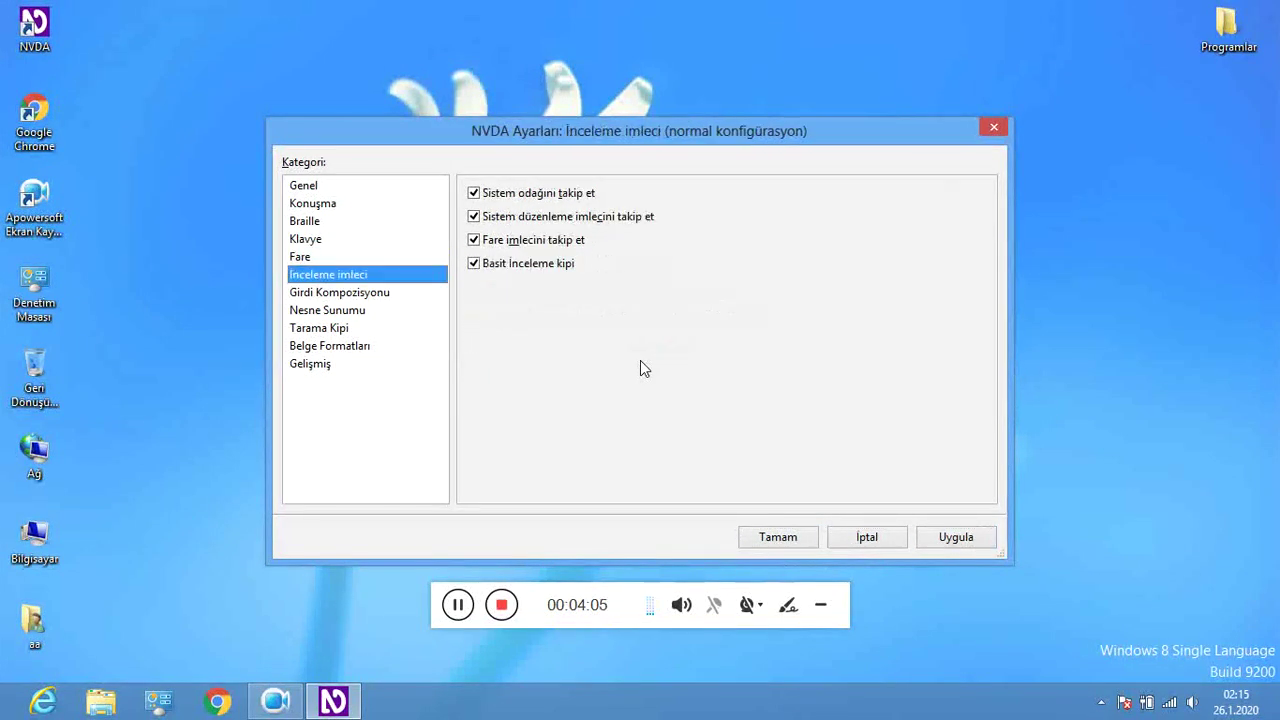
- Review the İnceleme imleci options for following the system focus, system caret and mouse cursor, and for simple review mode
{"action": "key", "text": "Tab"}
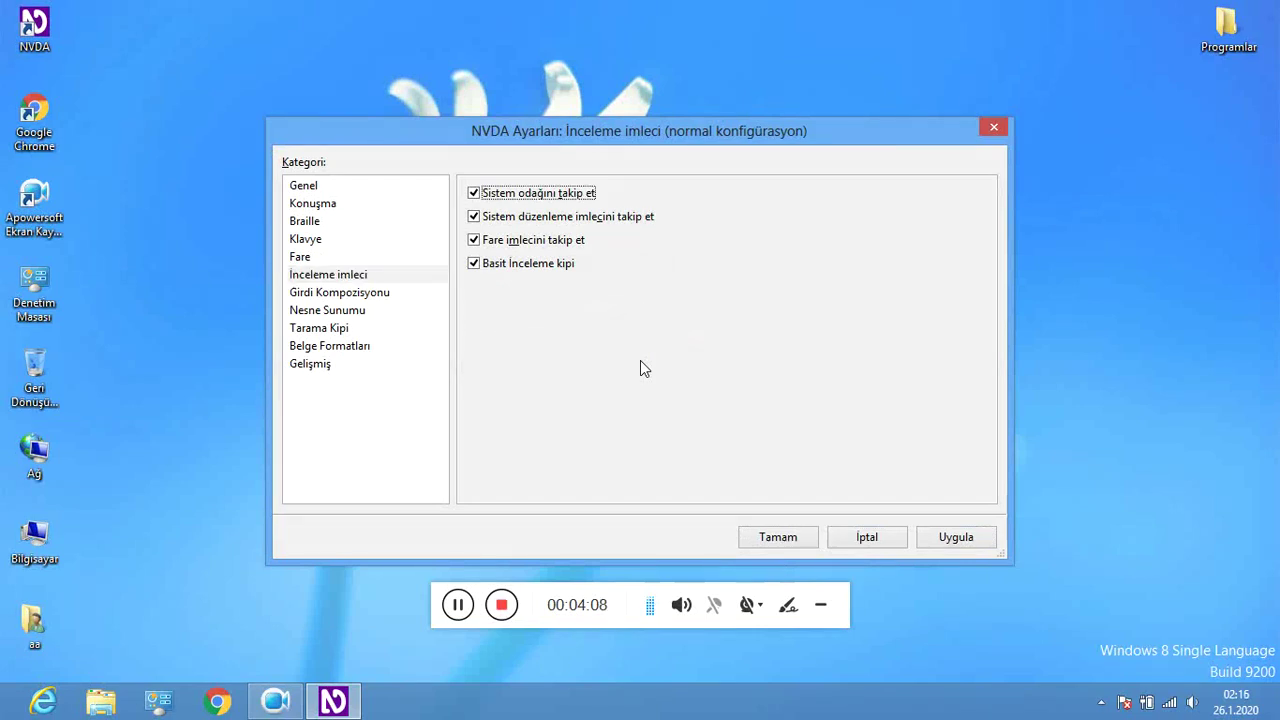
{"action": "key", "text": "Tab"}
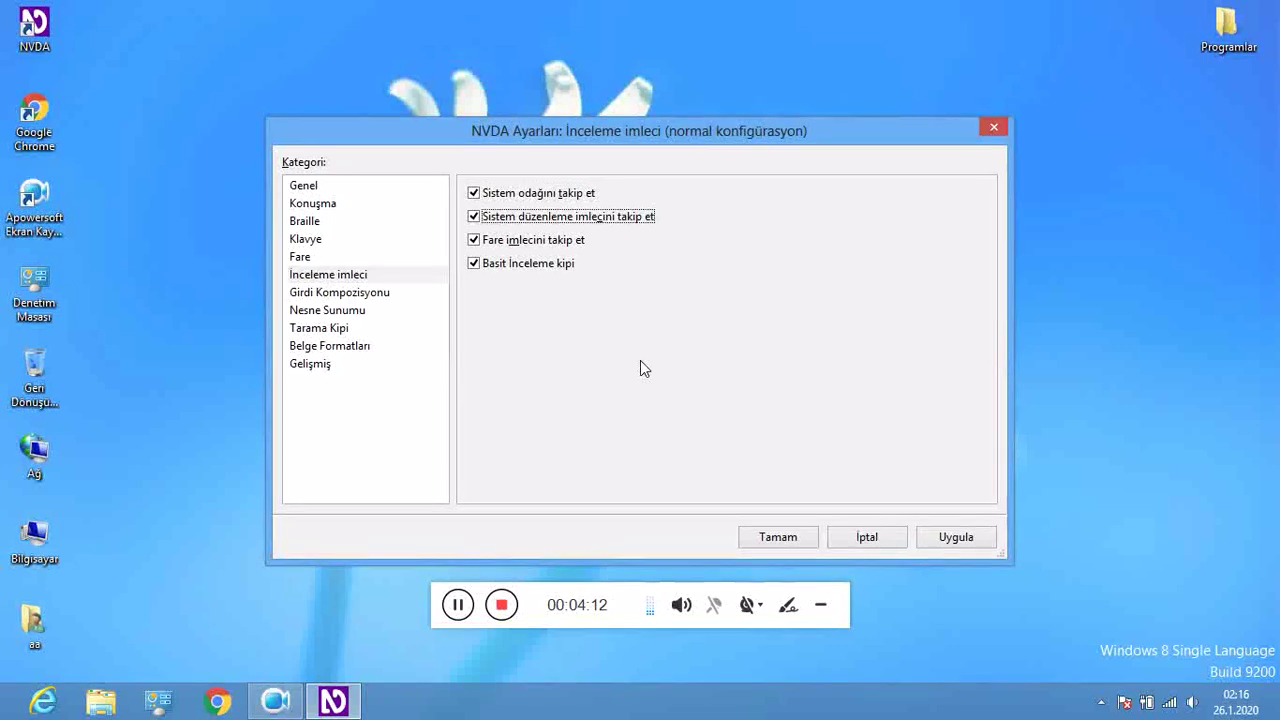
{"action": "key", "text": "Tab"}
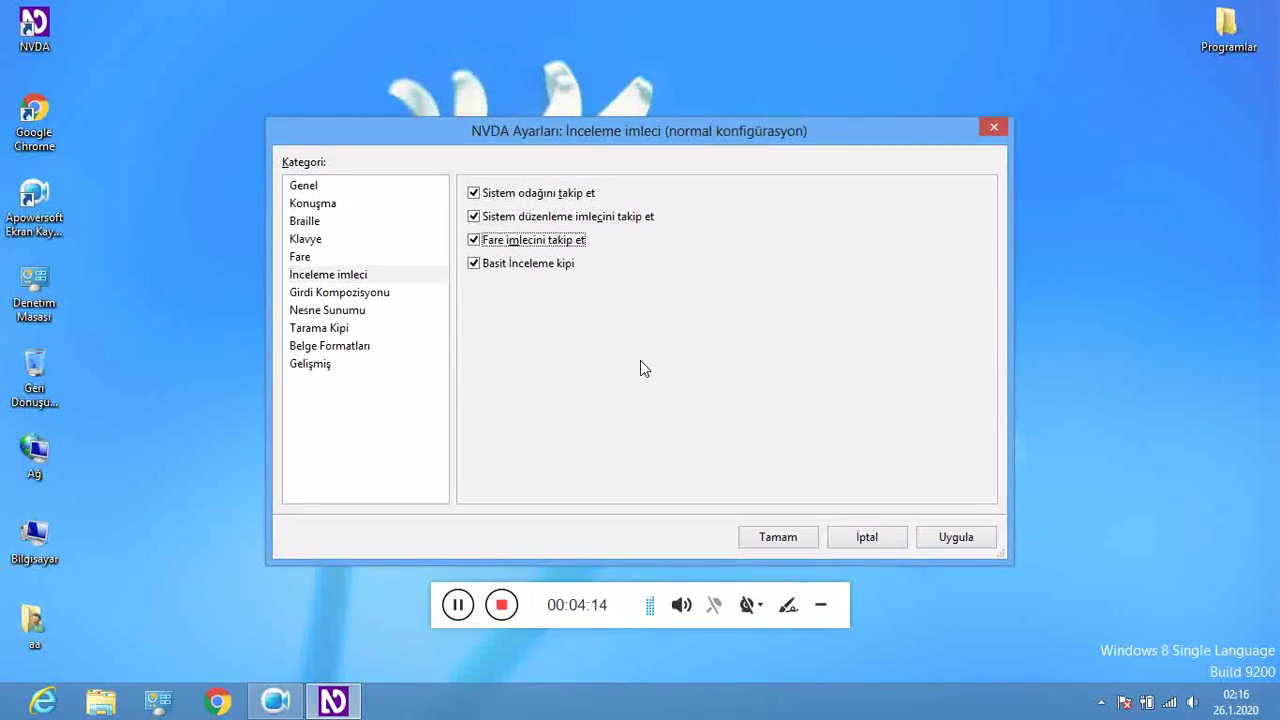
{"action": "key", "text": "Tab"}
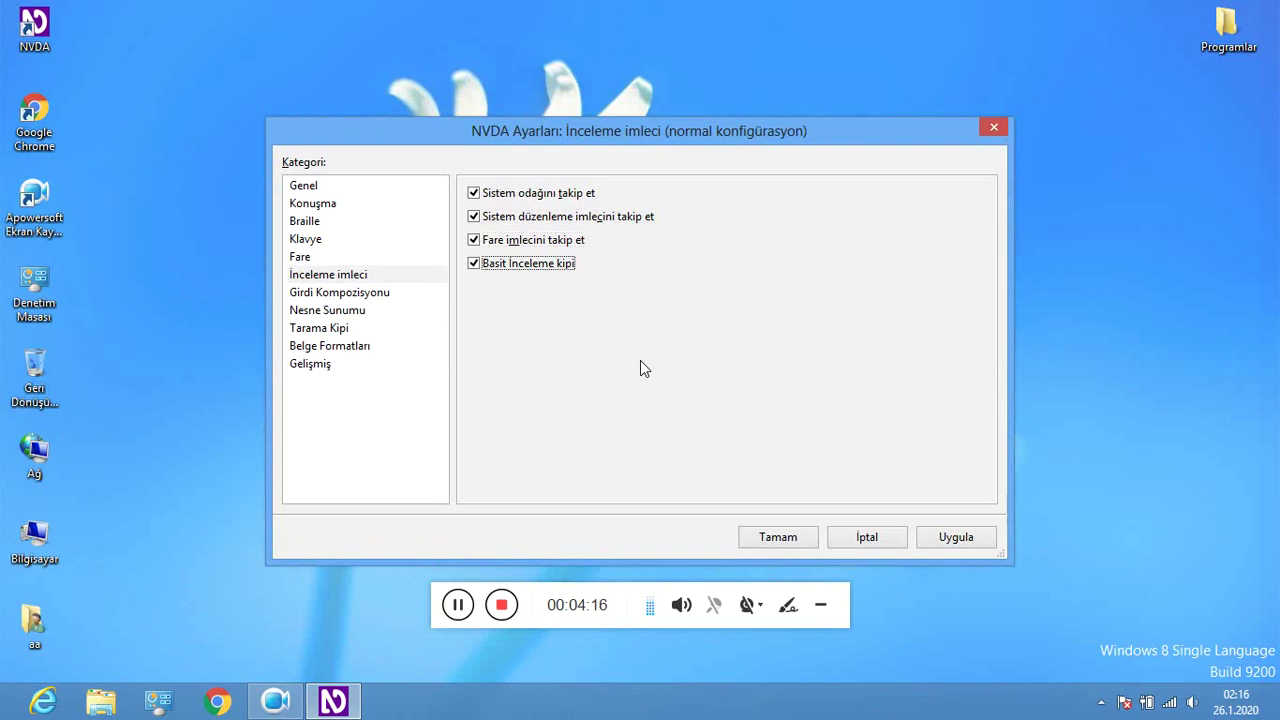
- Leave the review cursor options and open the Girdi Kompozisyonu settings category
{"action": "key", "text": "Tab"}
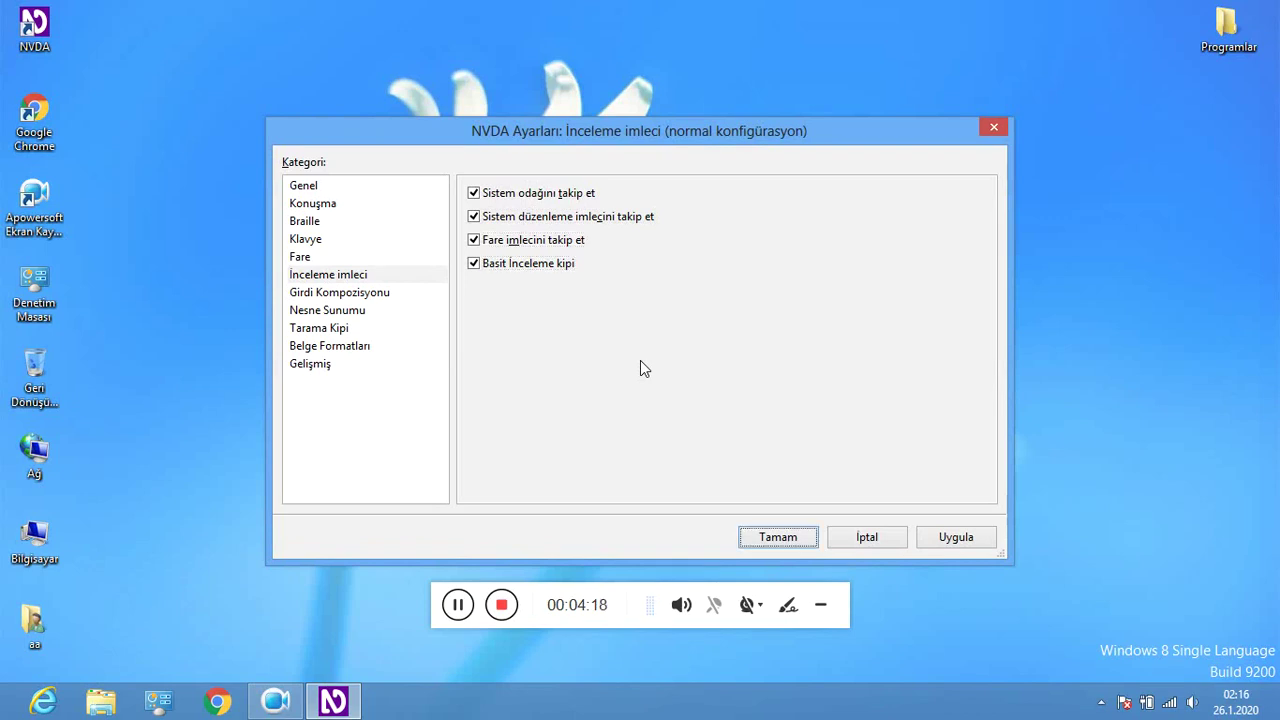
{"action": "key", "text": "Tab"}
{"action": "key", "text": "Tab"}
{"action": "key", "text": "Tab"}
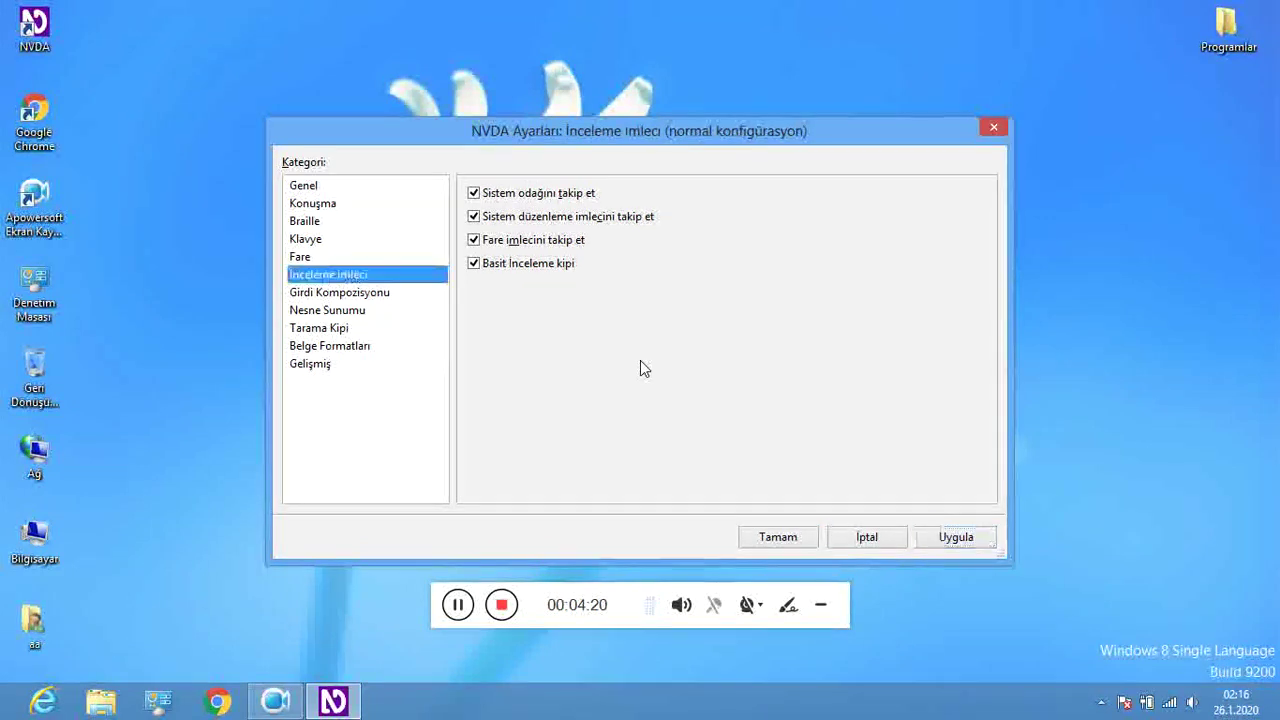
{"action": "key", "text": "Down"}
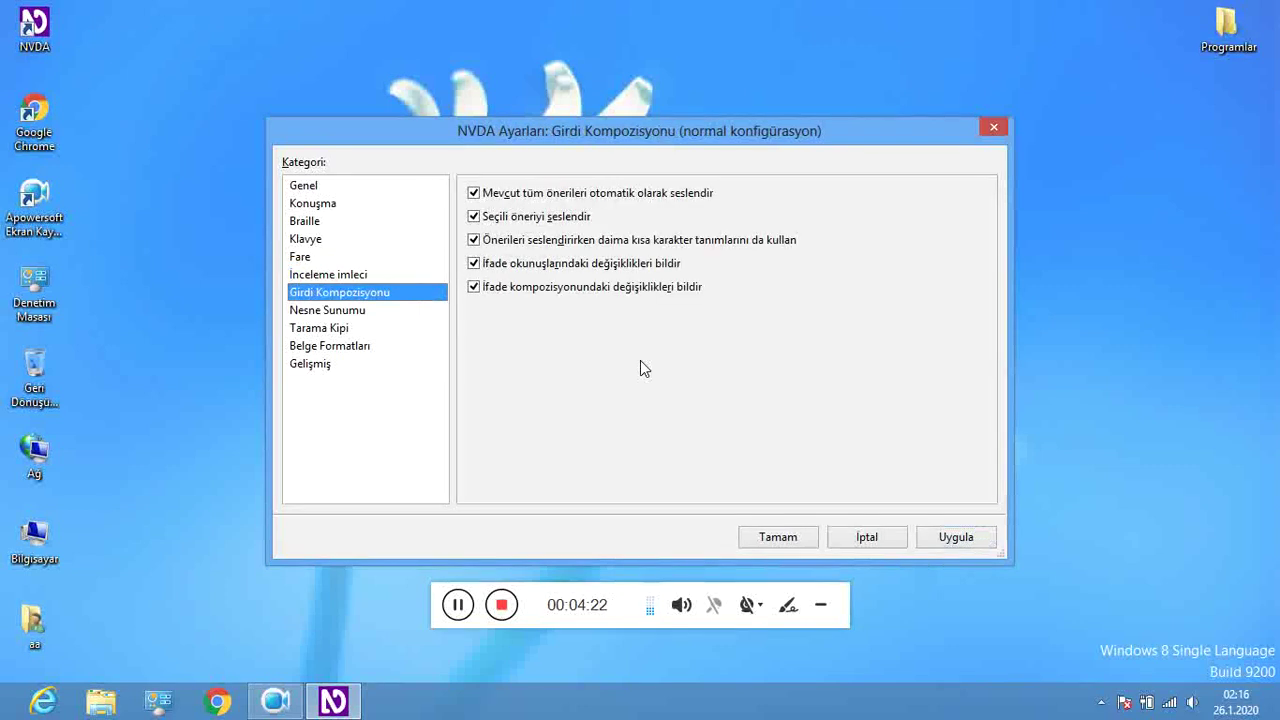
- Review the Girdi Kompozisyonu options for announcing suggestions, short character descriptions, and changes to reading strings and composition strings
{"action": "key", "text": "Tab"}
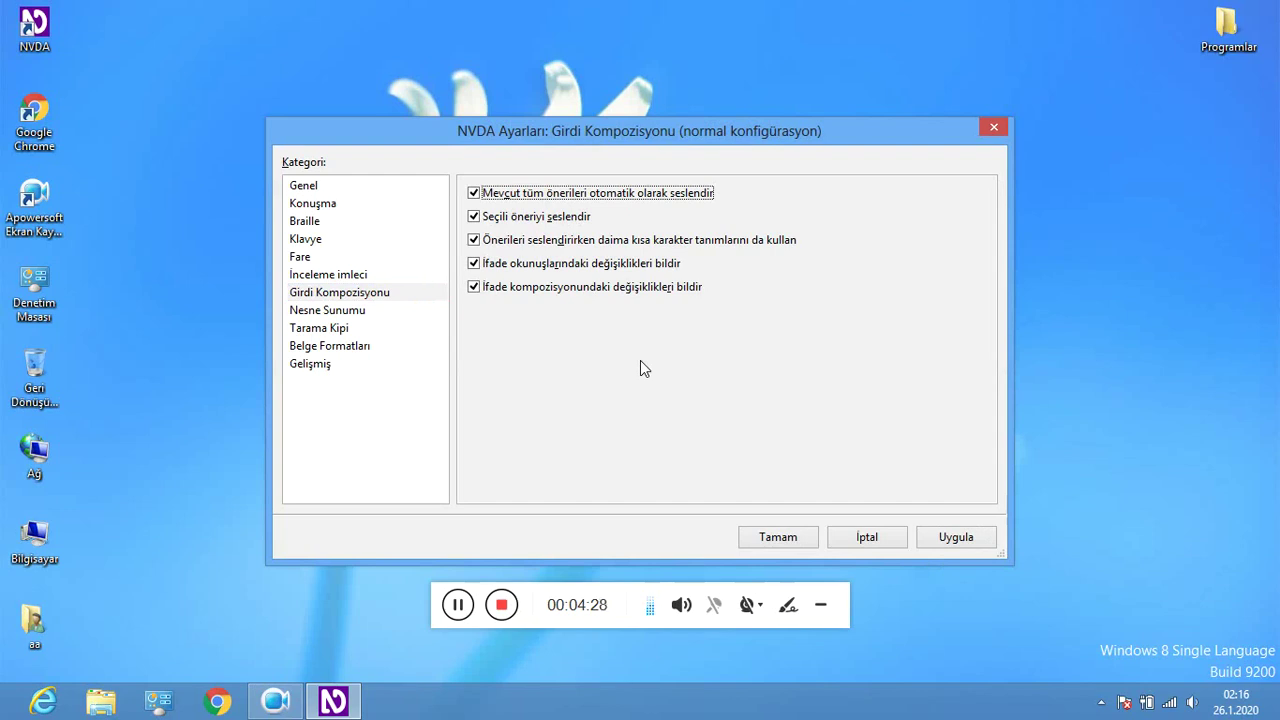
{"action": "key", "text": "Tab"}
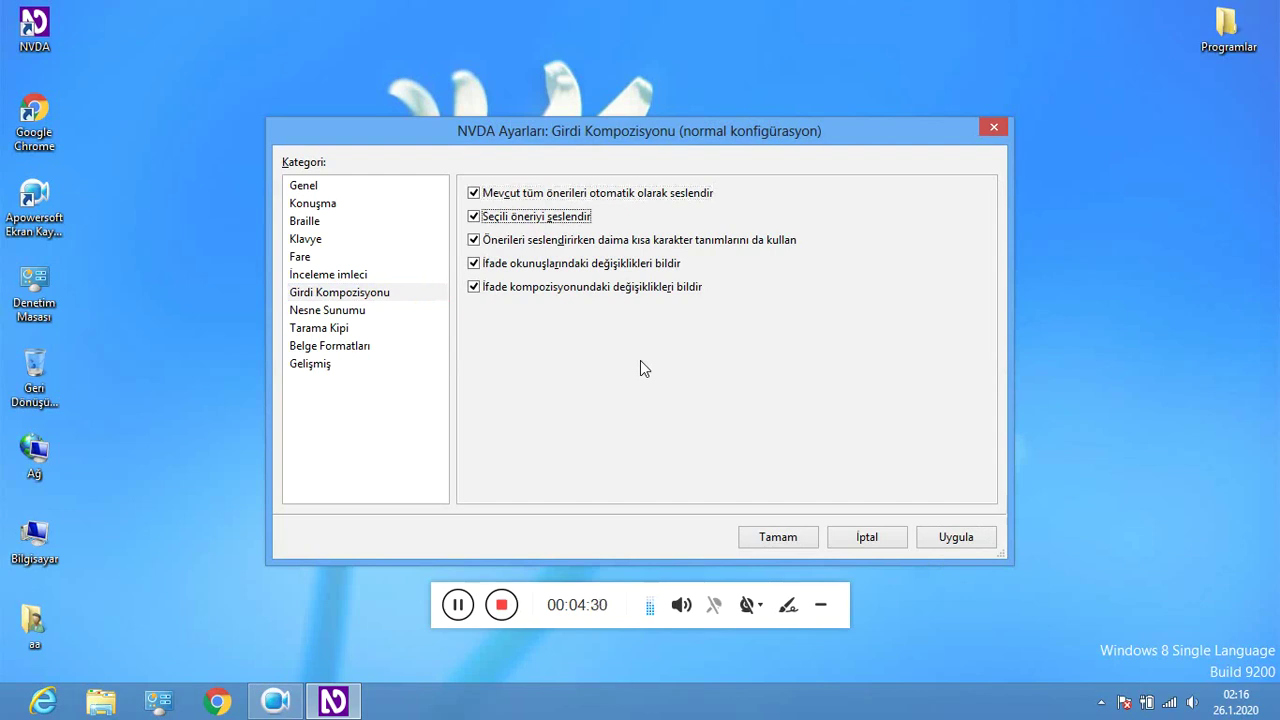
{"action": "key", "text": "Tab"}
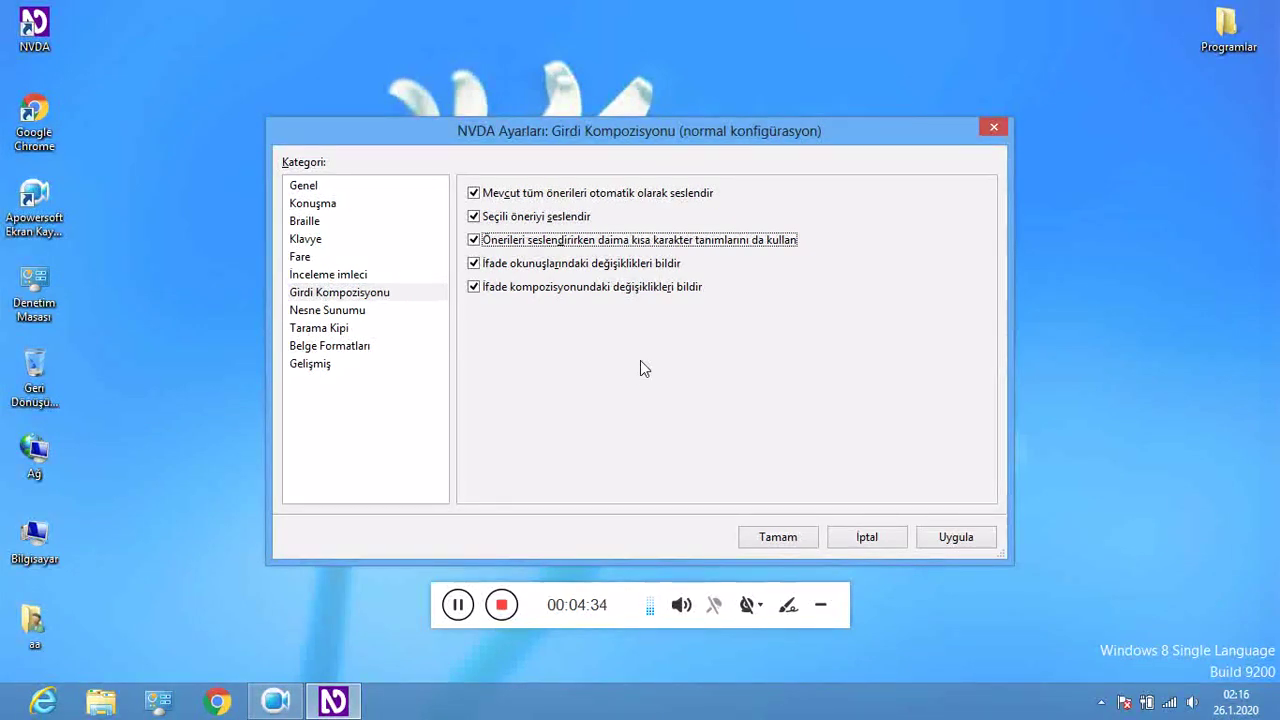
{"action": "key", "text": "Tab"}
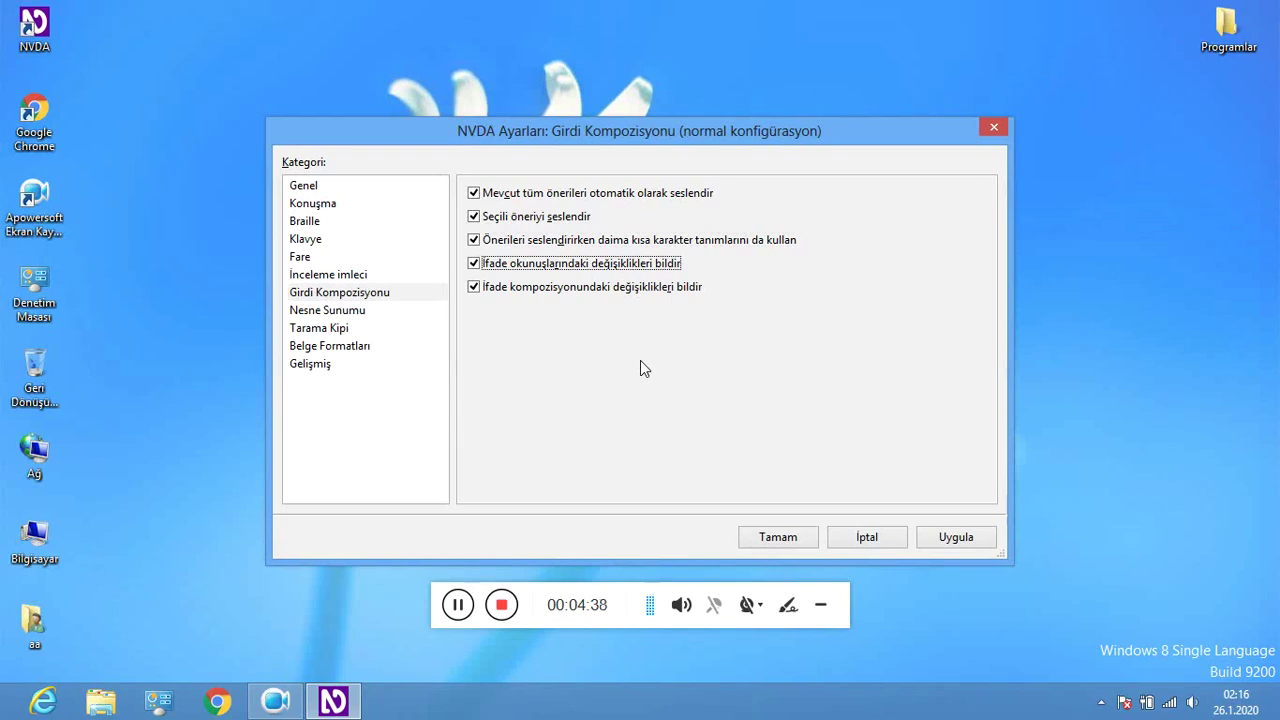
{"action": "key", "text": "Tab"}
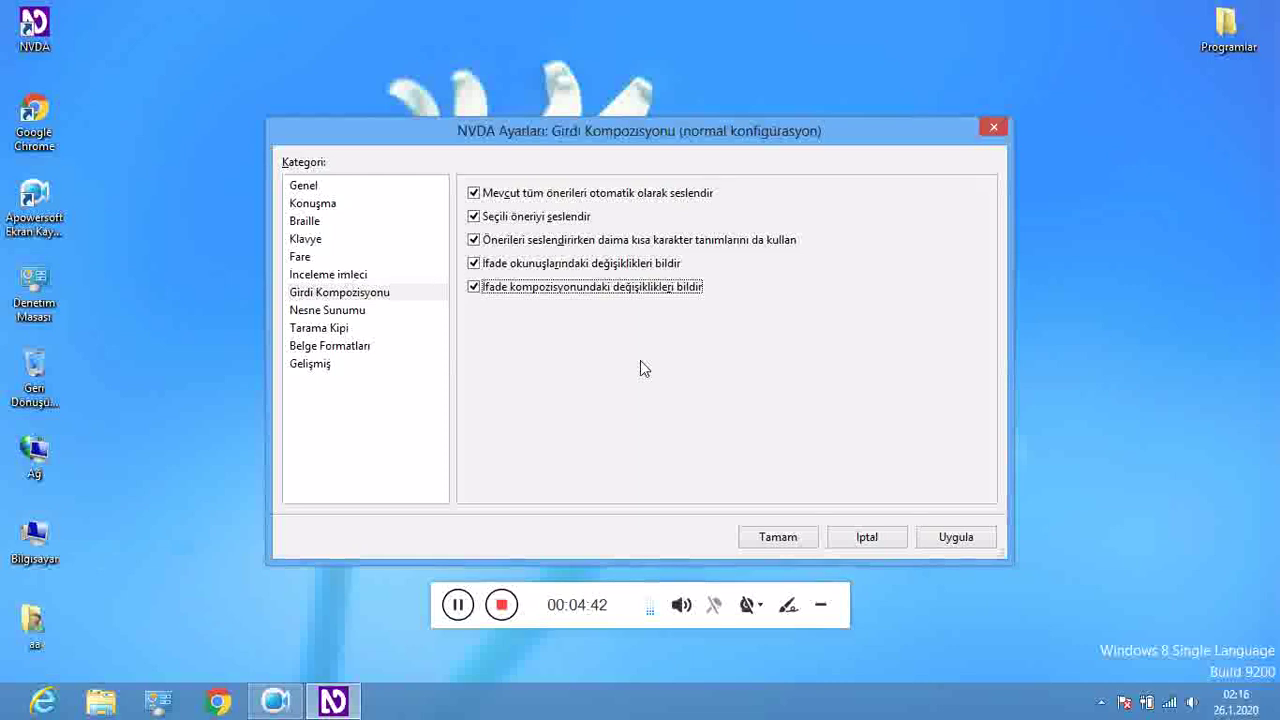
- Leave the input composition options and open the Nesne Sunumu settings category
{"action": "key", "text": "Tab"}
{"action": "key", "text": "Tab"}
{"action": "key", "text": "Tab"}
{"action": "key", "text": "Tab"}
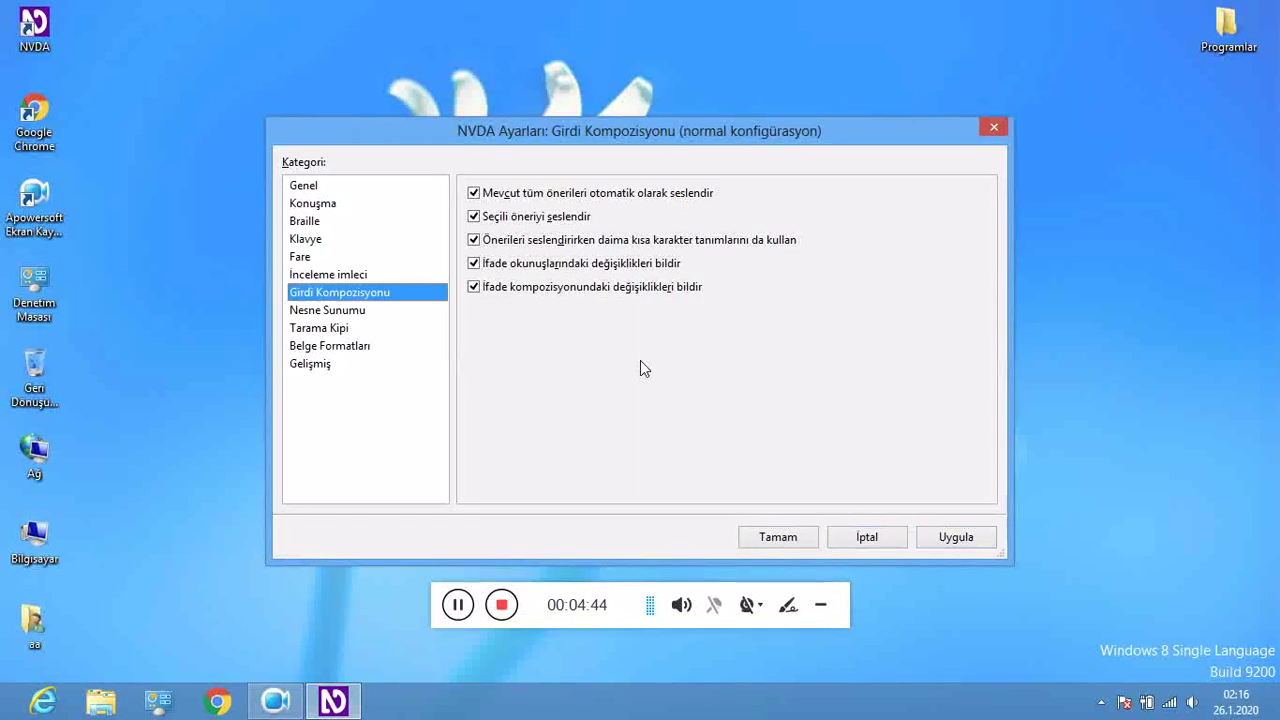
{"action": "key", "text": "Down"}
- Review the Nesne Sunumu options for tooltips, notifications, shortcut keys, object position and descriptions, progress bars, dynamic content and suggestion sounds
{"action": "key", "text": "Tab"}
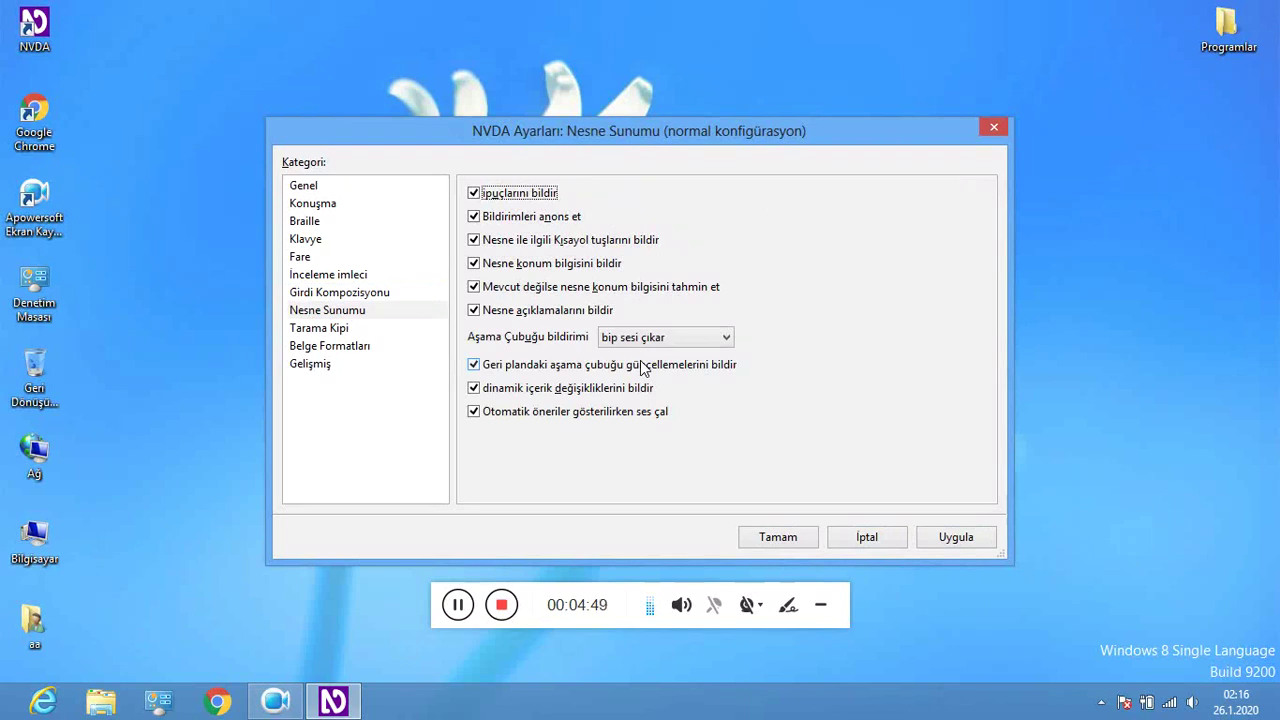
{"action": "key", "text": "Tab"}
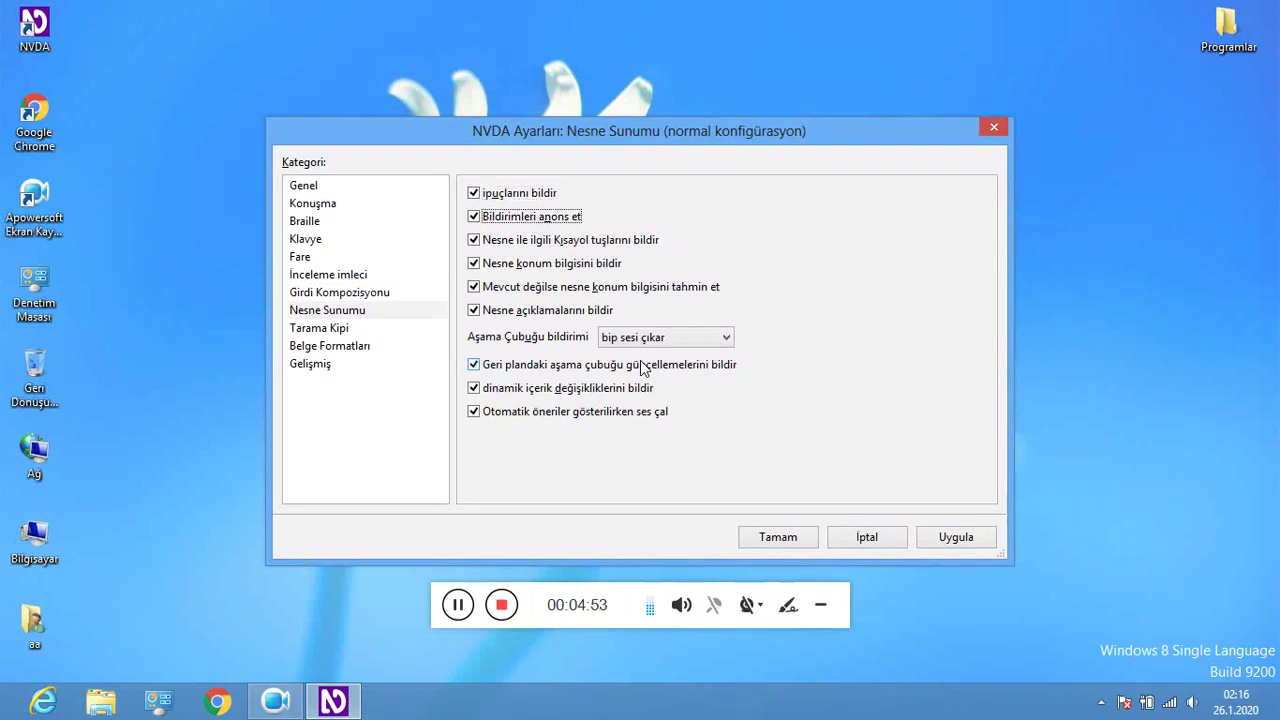
{"action": "key", "text": "Tab"}
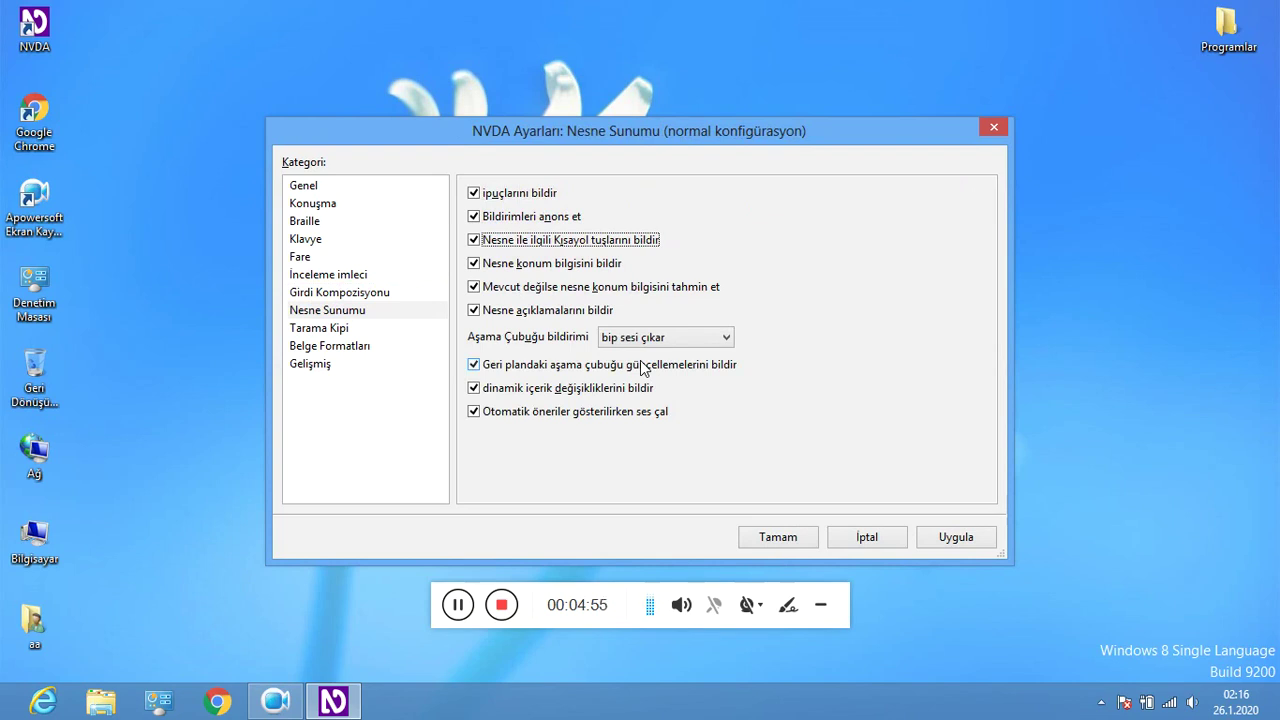
{"action": "key", "text": "Tab"}
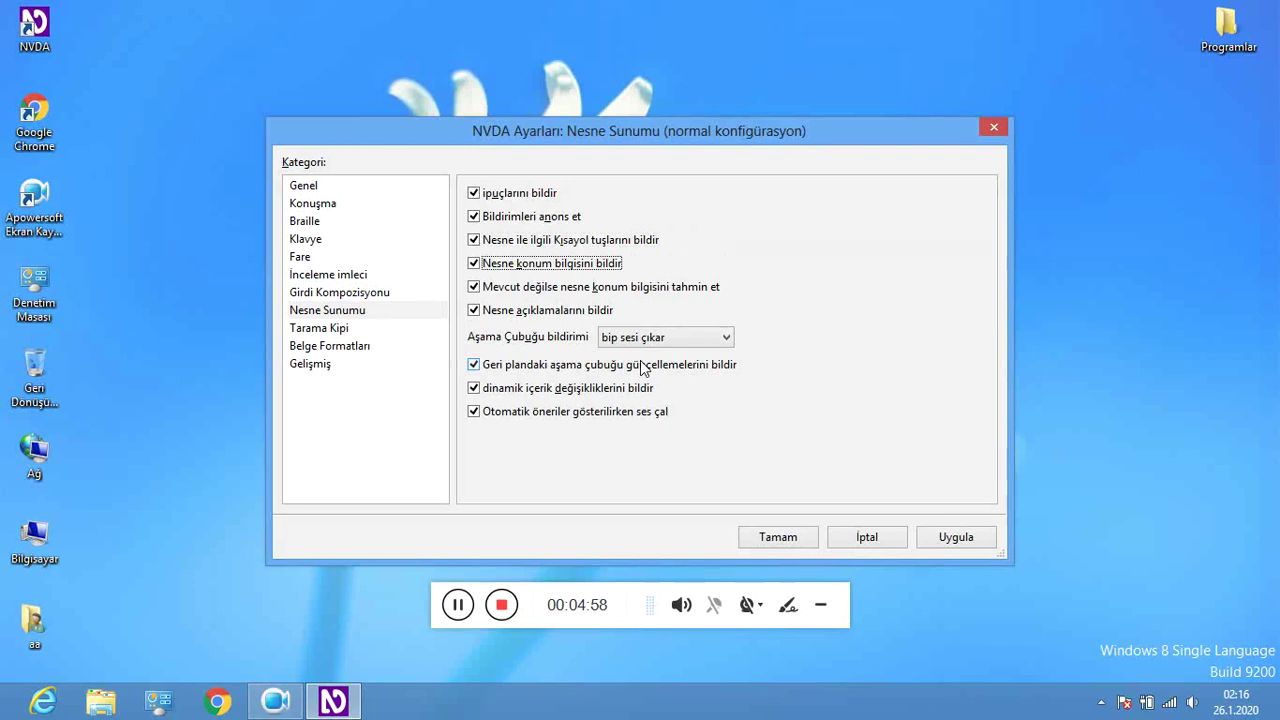
{"action": "key", "text": "Tab"}
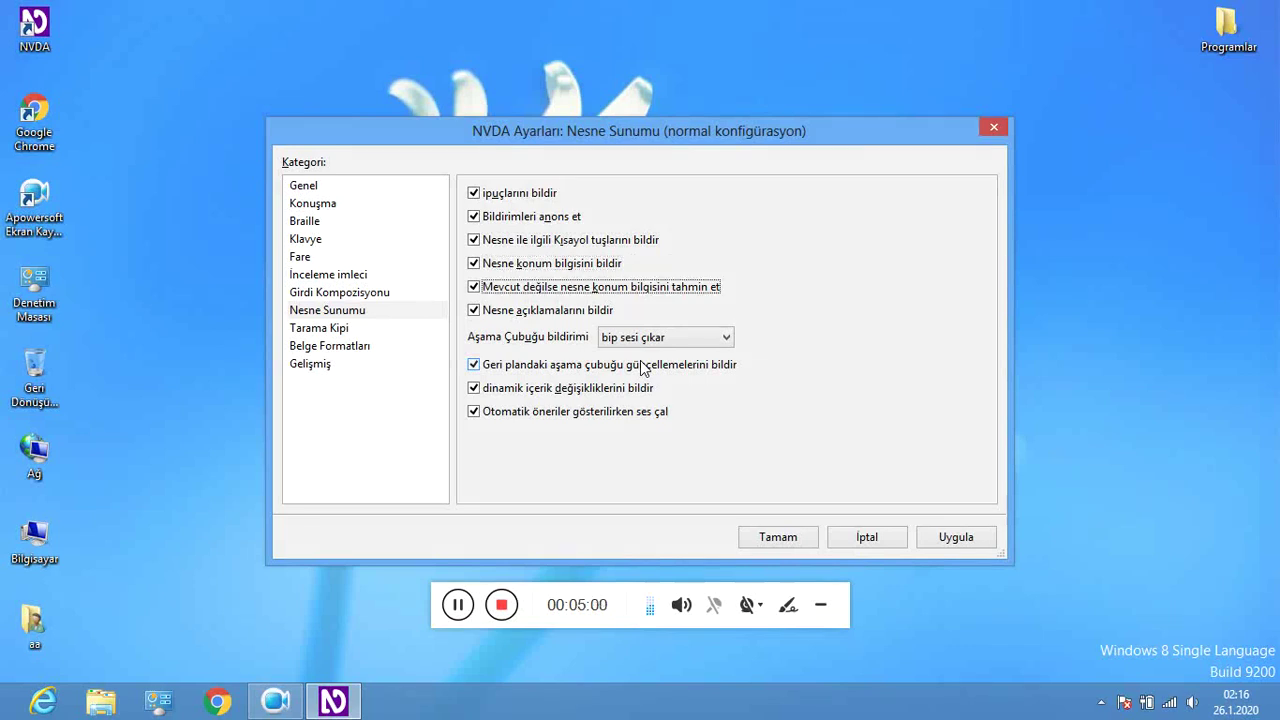
{"action": "key", "text": "Tab"}
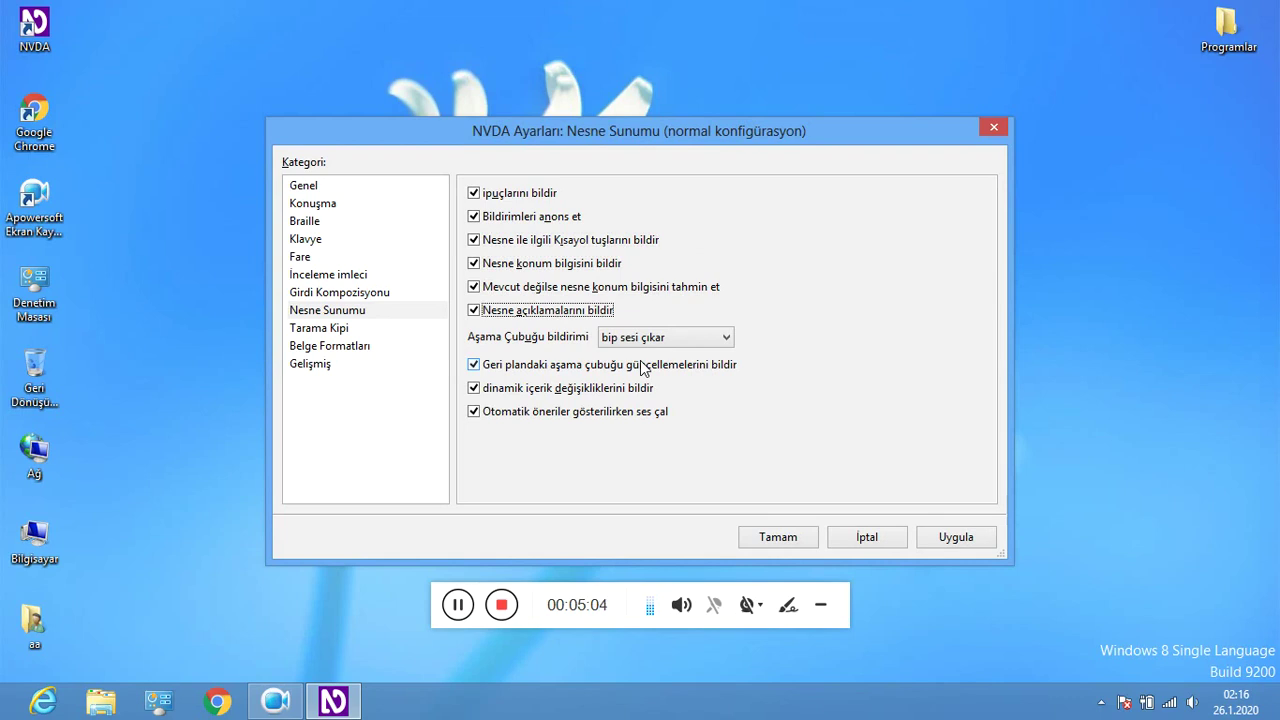
{"action": "key", "text": "Tab"}
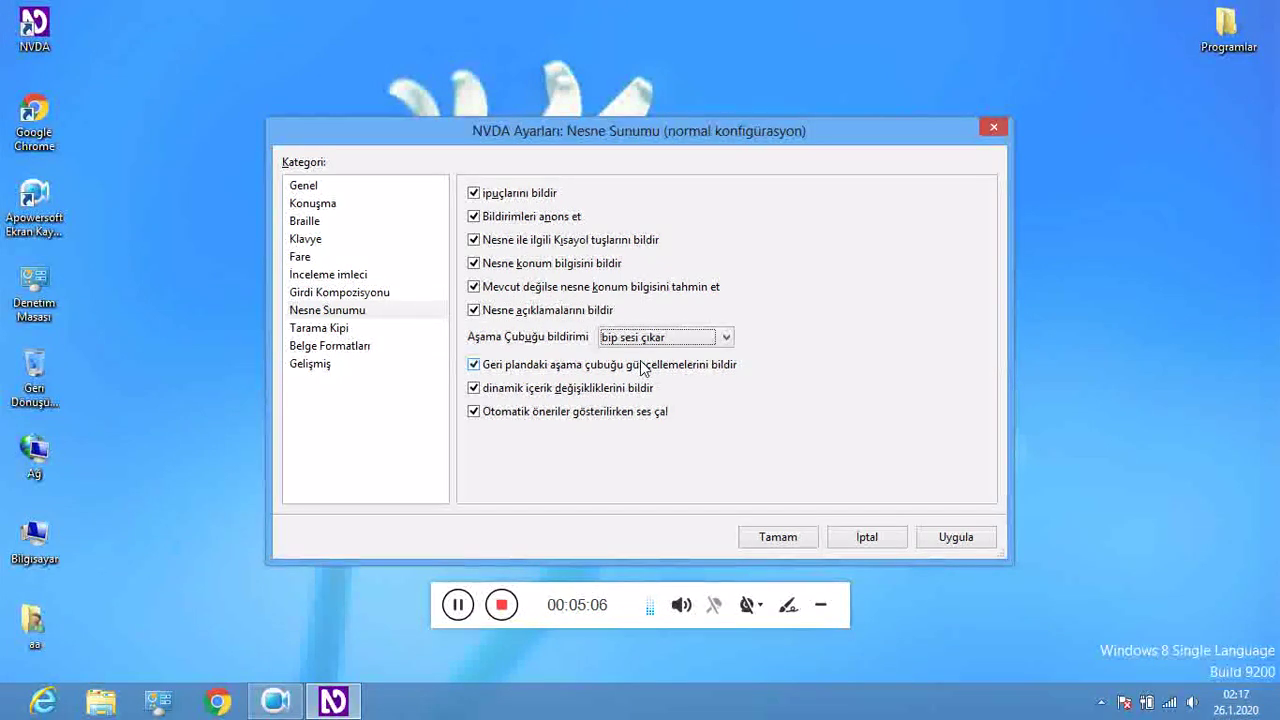
{"action": "key", "text": "Tab"}
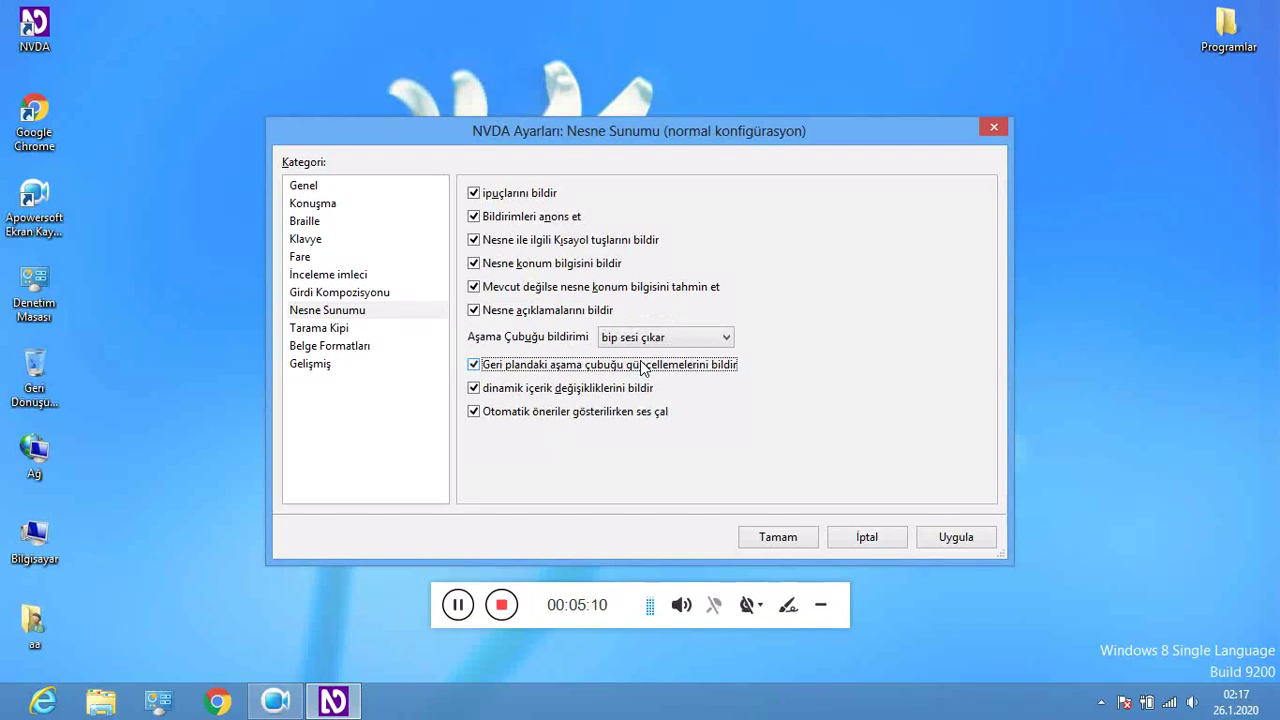
{"action": "key", "text": "Tab"}
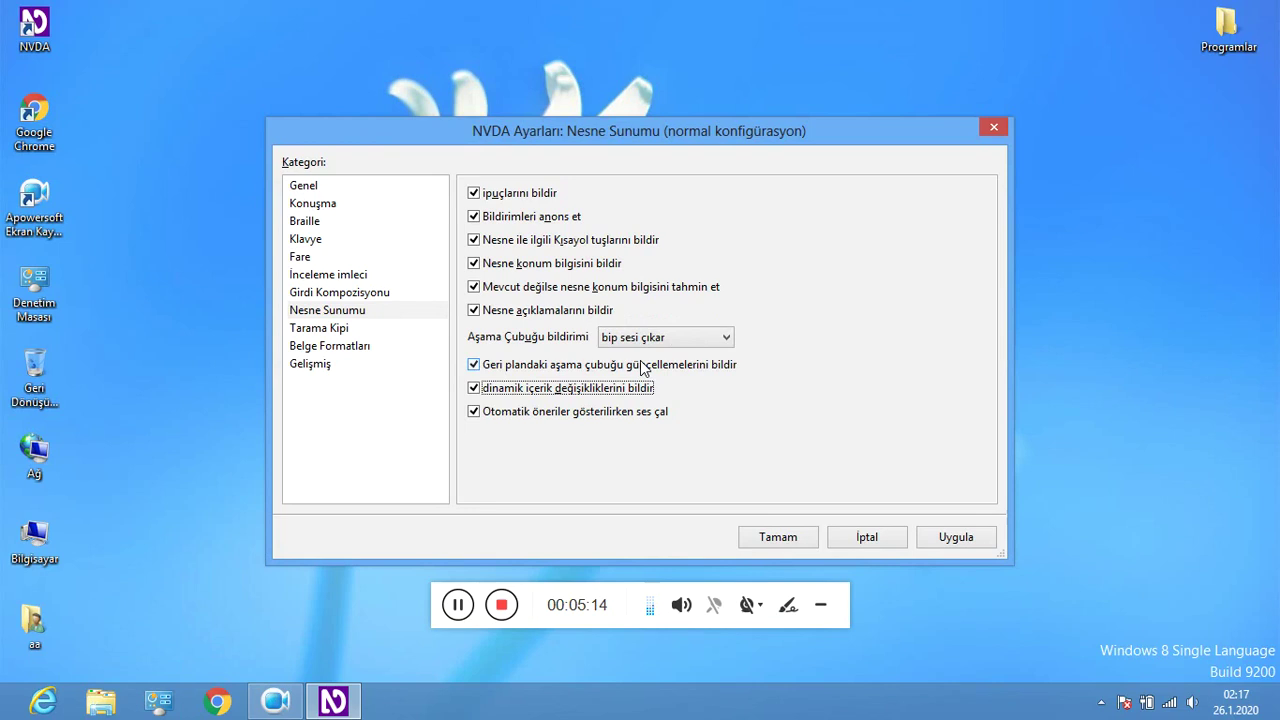
{"action": "key", "text": "Tab"}
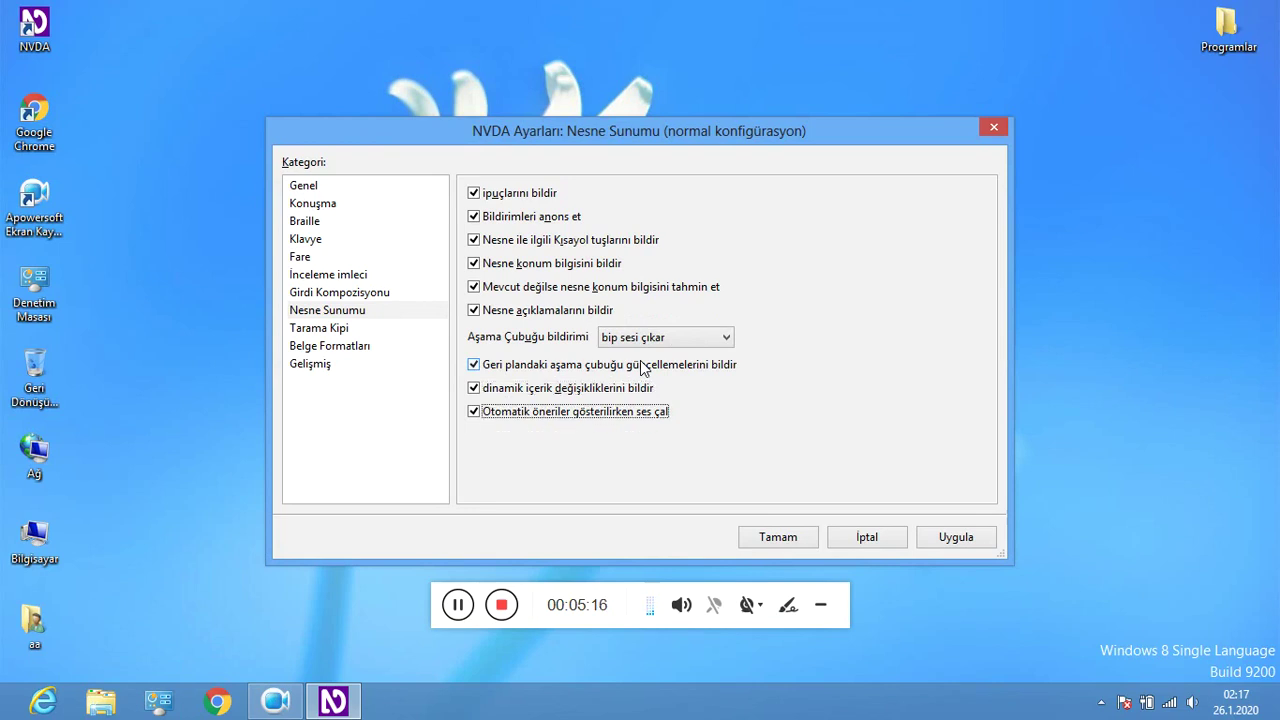
- Leave the object presentation options and open the Tarama Kipi settings category
{"action": "key", "text": "Tab"}
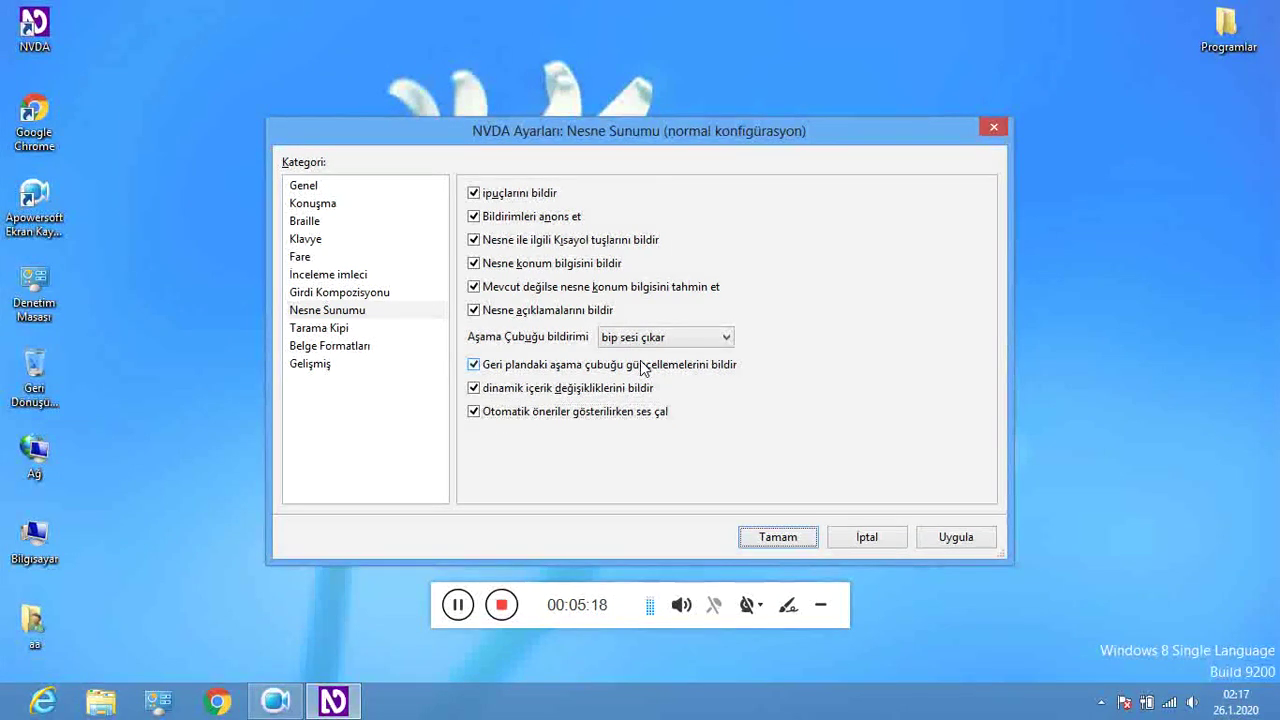
{"action": "key", "text": "Tab"}
{"action": "key", "text": "Tab"}
{"action": "key", "text": "Tab"}
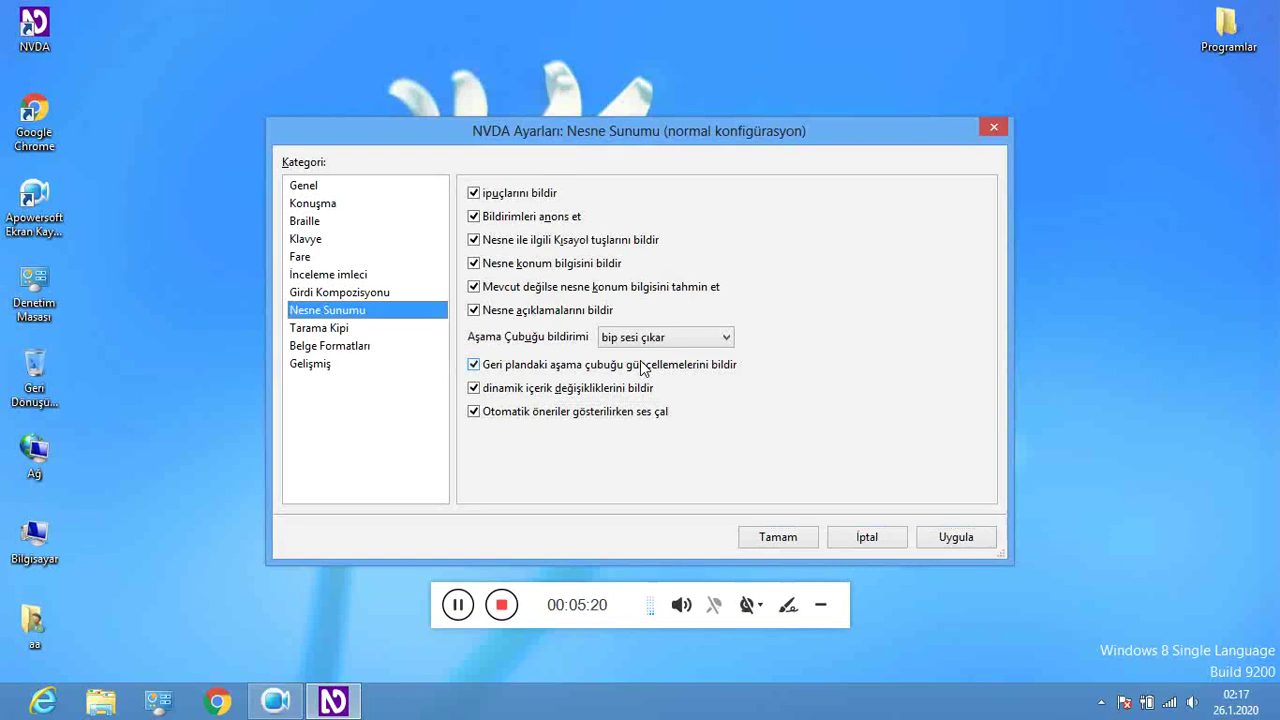
{"action": "key", "text": "Down"}
- Go through the first Tarama Kipi options and turn off "Sayfa yüklendiğinde otomatik olarak hepsini okumaya başla"
{"action": "key", "text": "Tab"}
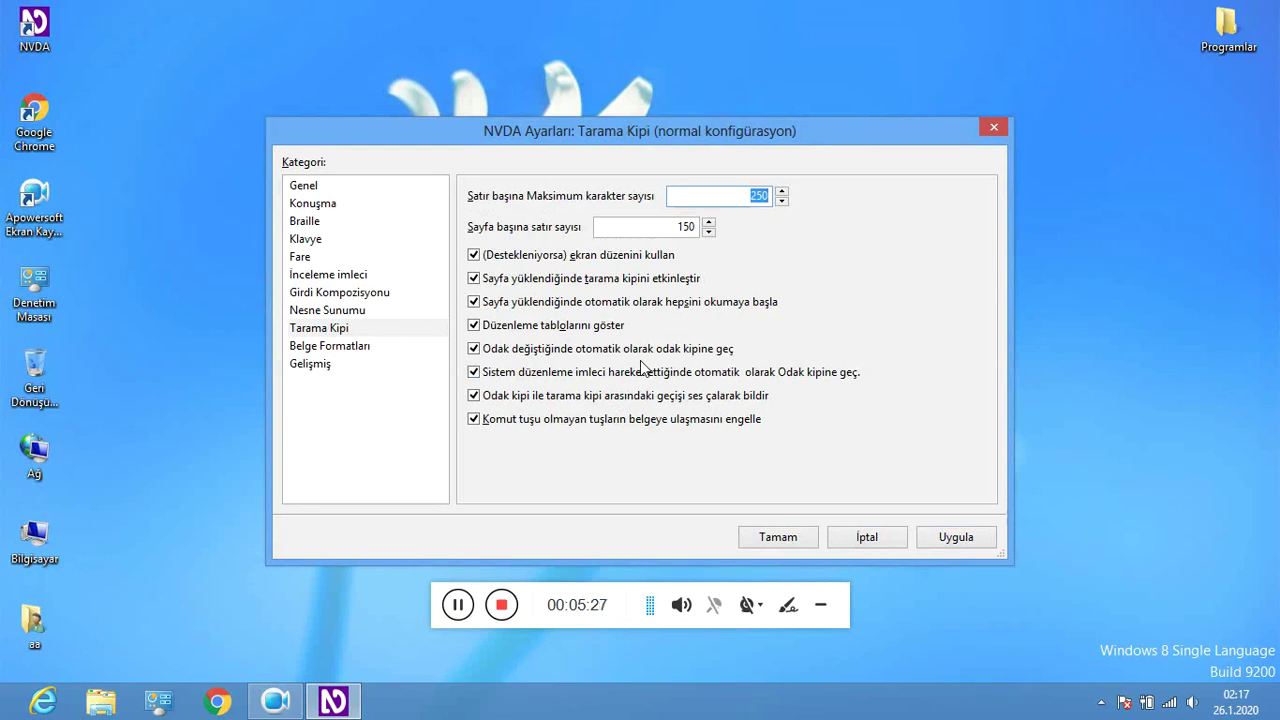
{"action": "key", "text": "Tab"}
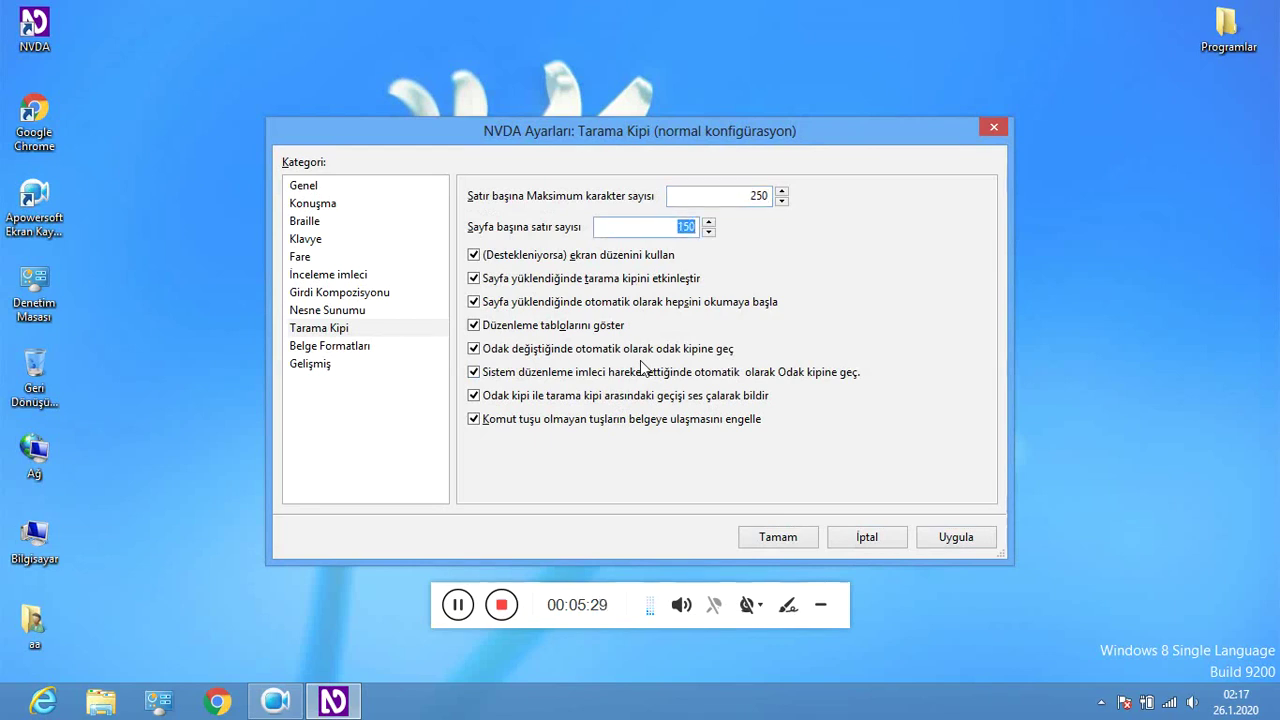
{"action": "key", "text": "Tab"}
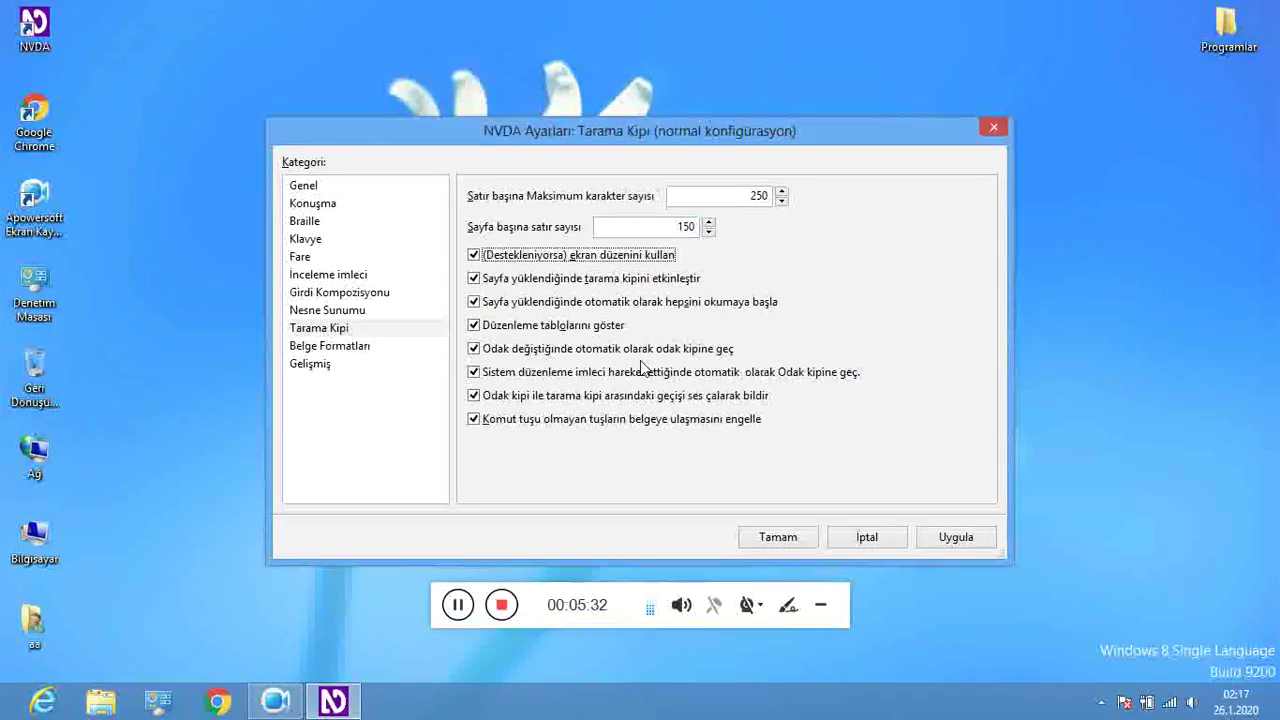
{"action": "key", "text": "Tab"}
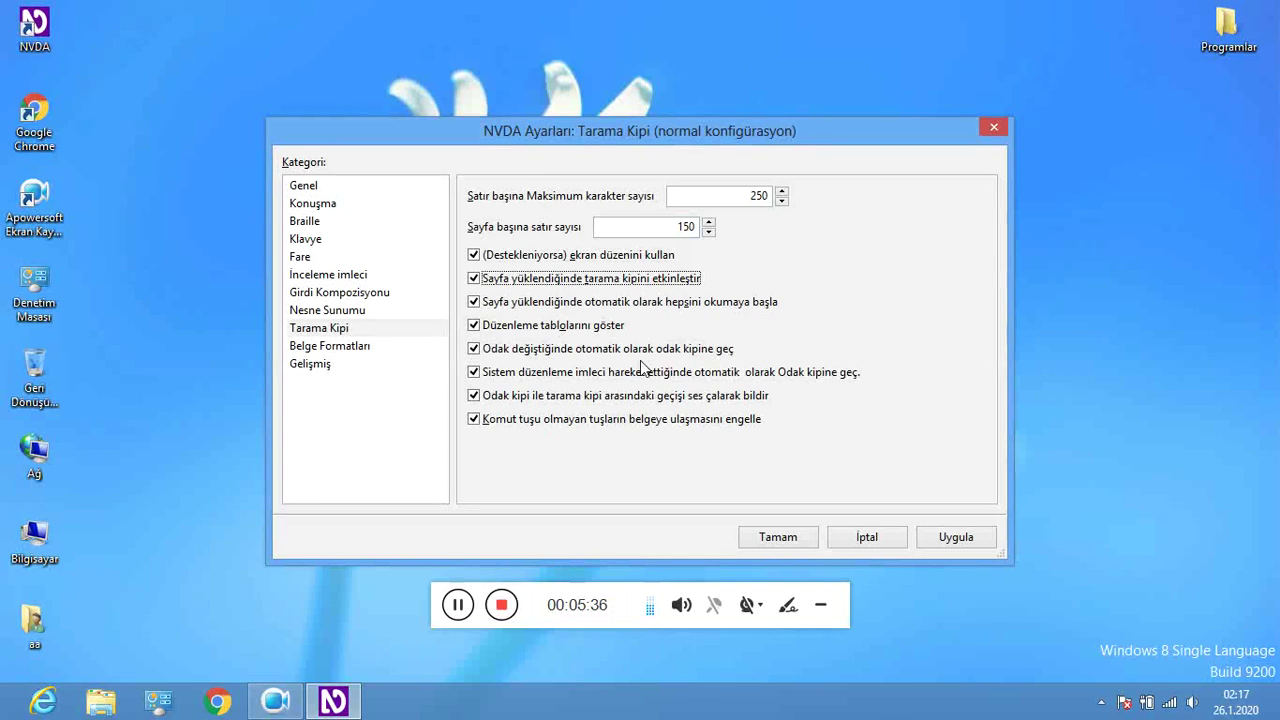
{"action": "key", "text": "Tab"}
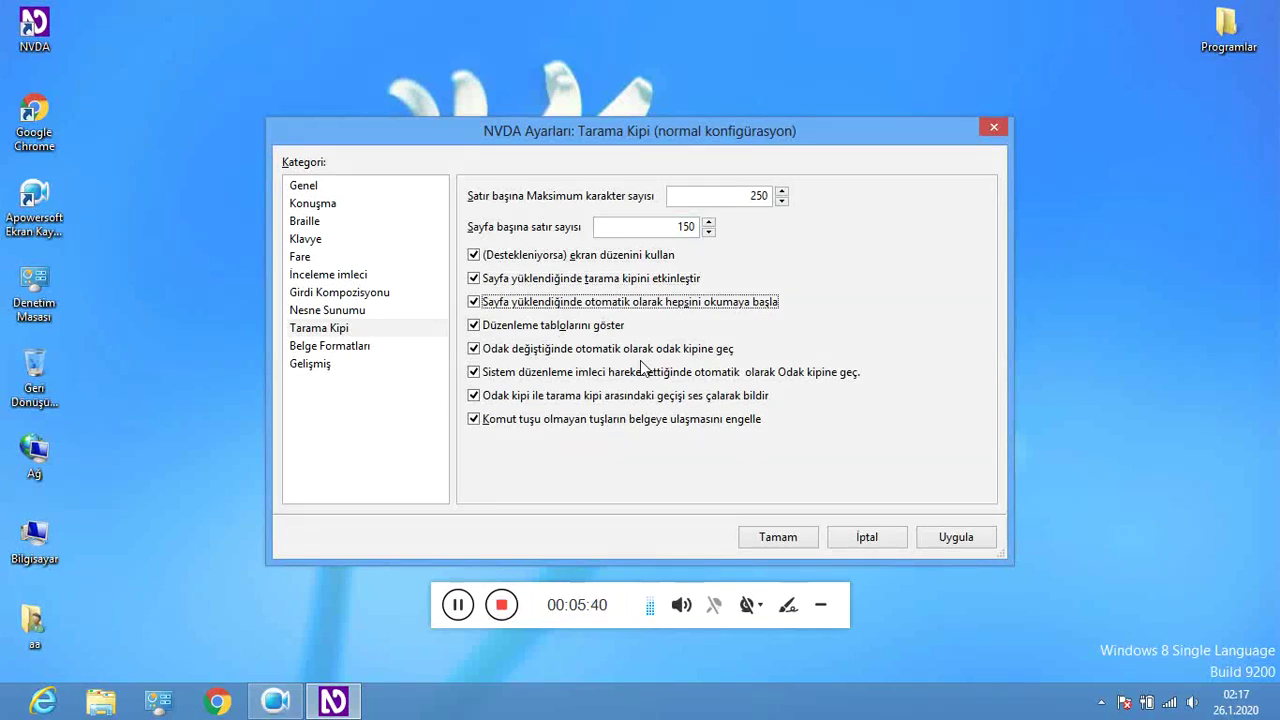
{"action": "key", "text": "space"}
- Review the remaining Tarama Kipi options for layout tables, automatic focus mode, mode-switch sounds and blocking non-command keys
{"action": "key", "text": "Tab"}
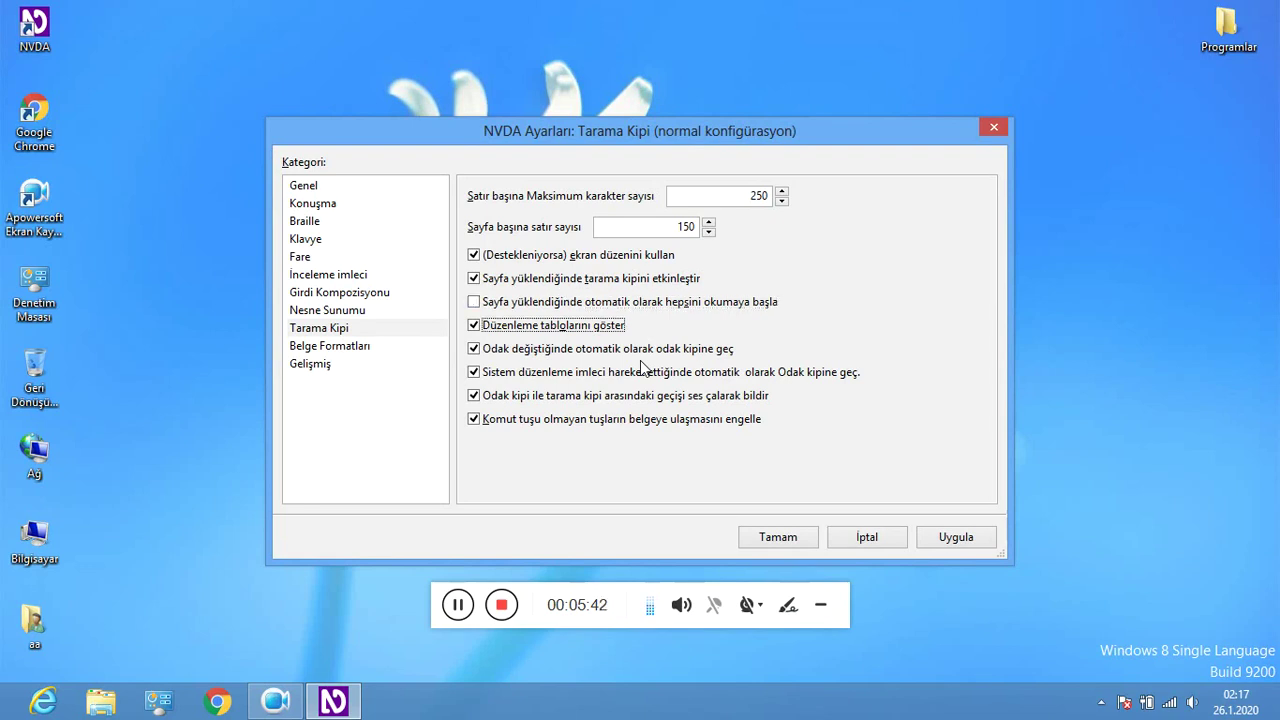
{"action": "key", "text": "Tab"}
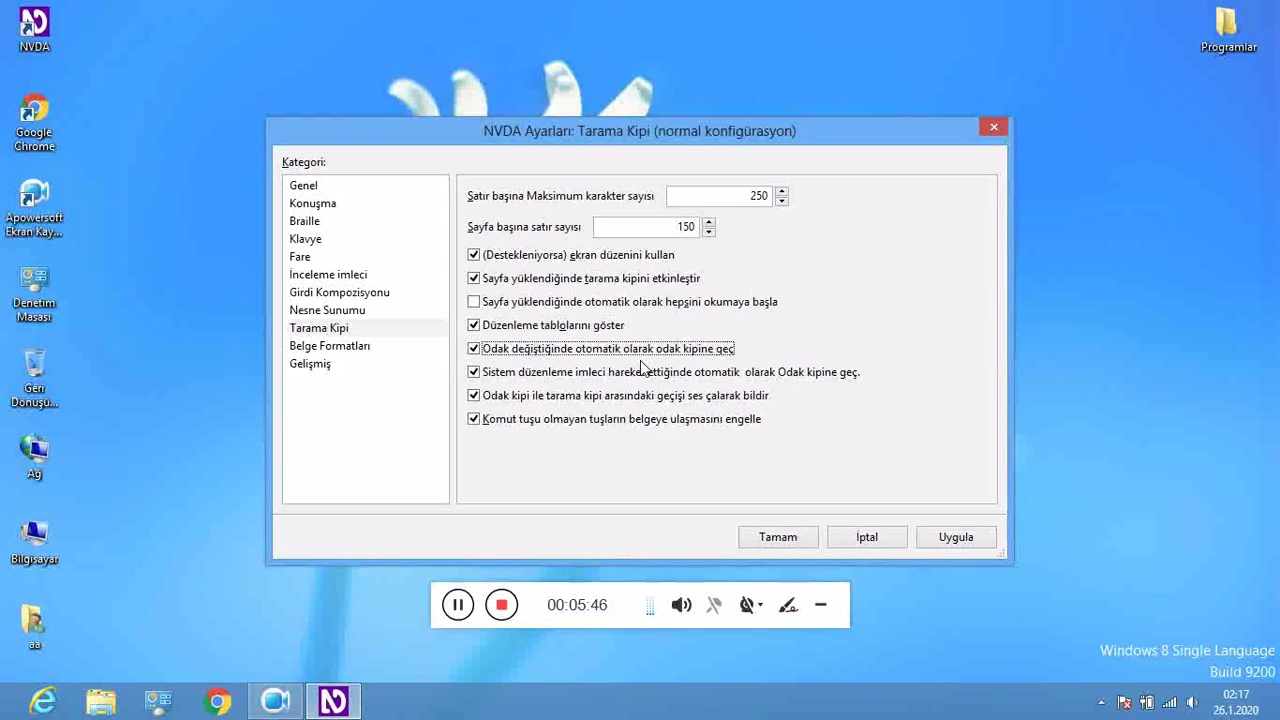
{"action": "key", "text": "Tab"}
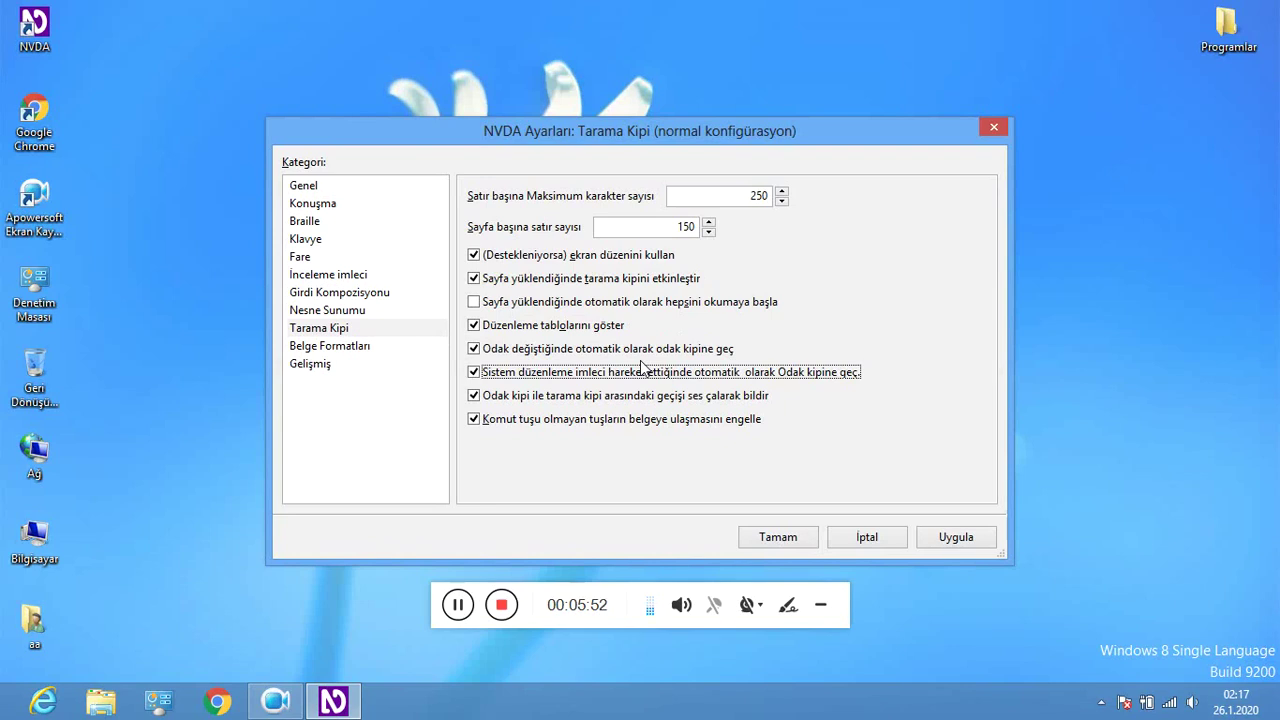
{"action": "key", "text": "Tab"}
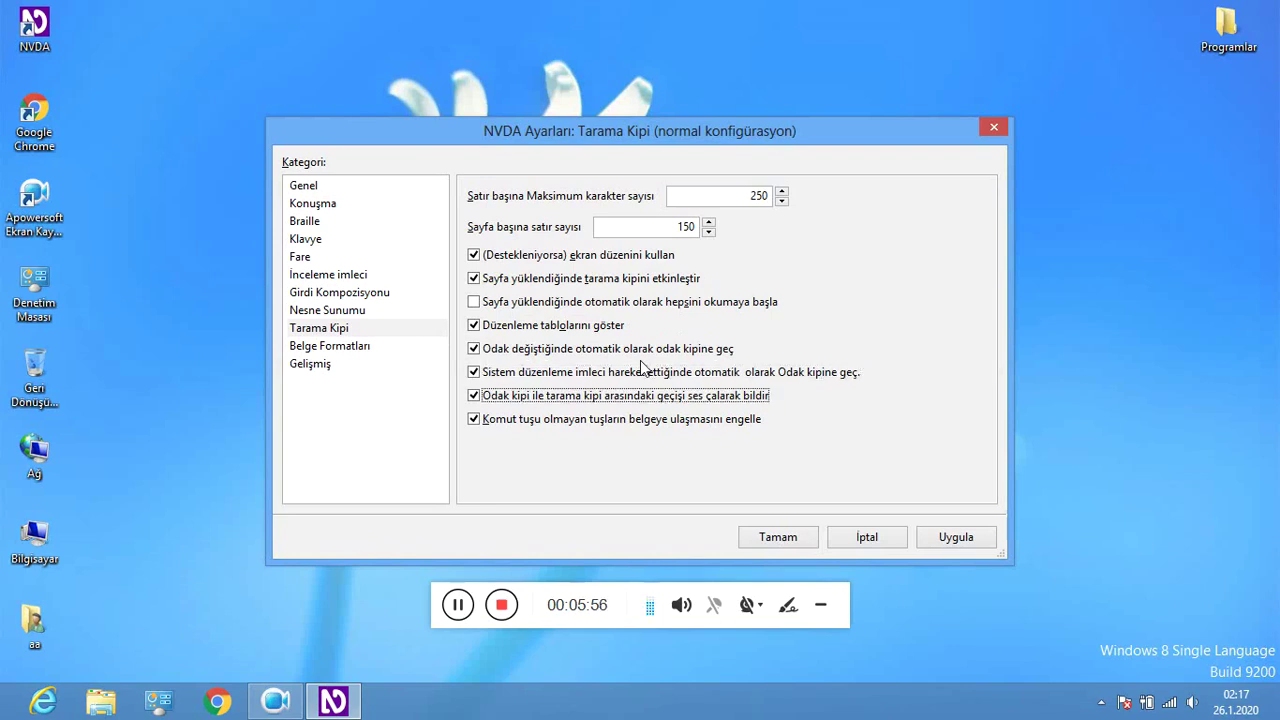
{"action": "key", "text": "Tab"}
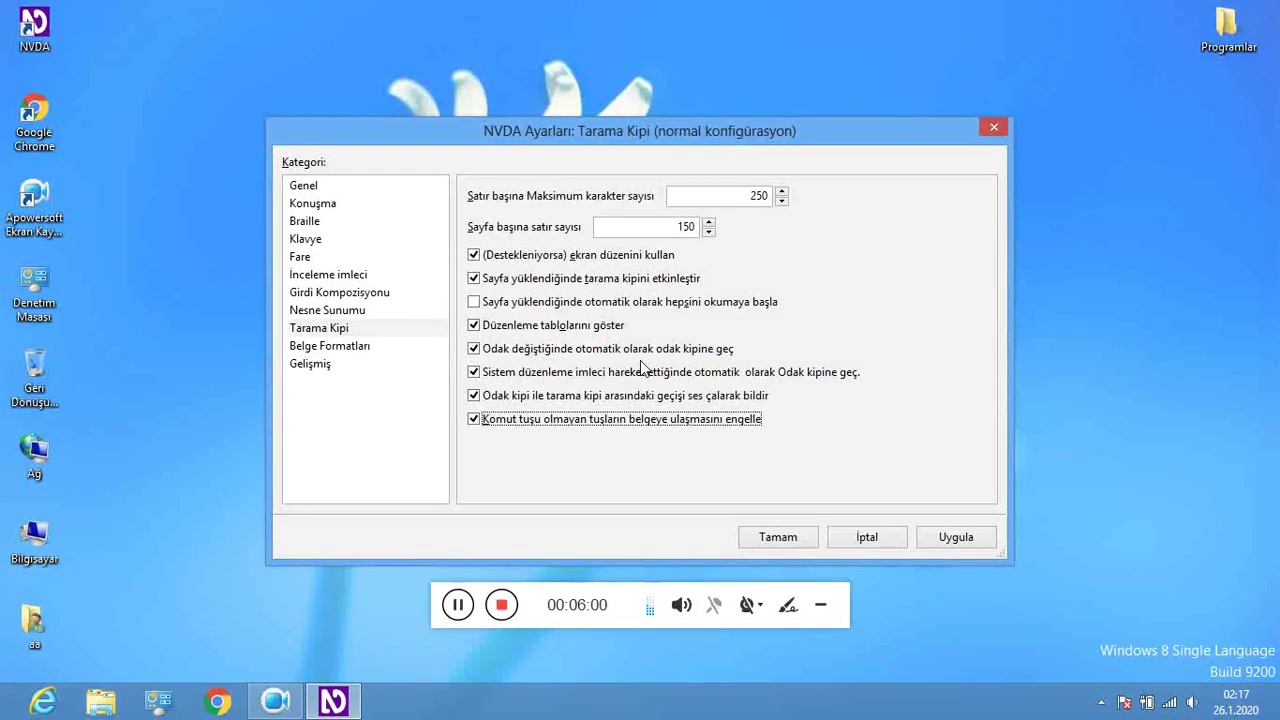
- Leave the browse mode options and open the Belge Formatları settings category
{"action": "key", "text": "Tab"}
{"action": "key", "text": "Tab"}
{"action": "key", "text": "Tab"}
{"action": "key", "text": "Tab"}
{"action": "key", "text": "Down"}
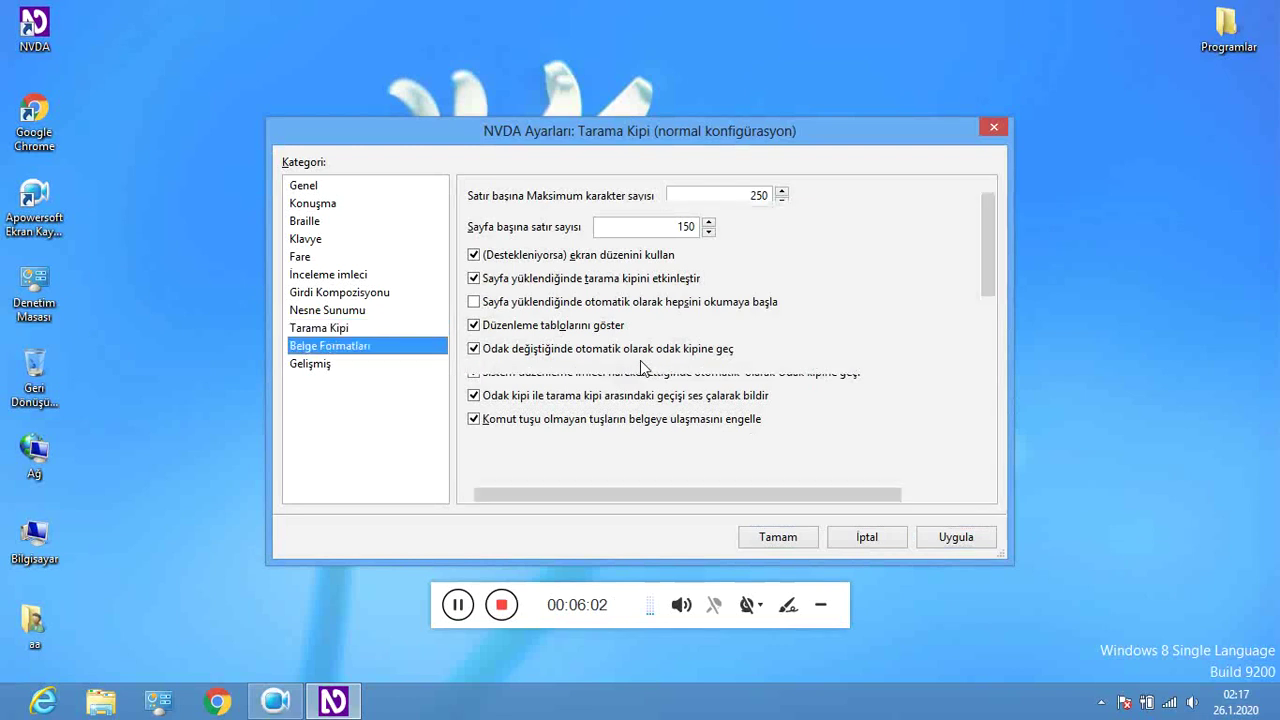
- Go through the Yazı tipi and Belge Bilgileri reporting options in the Belge Formatları settings
{"action": "key", "text": "Tab"}
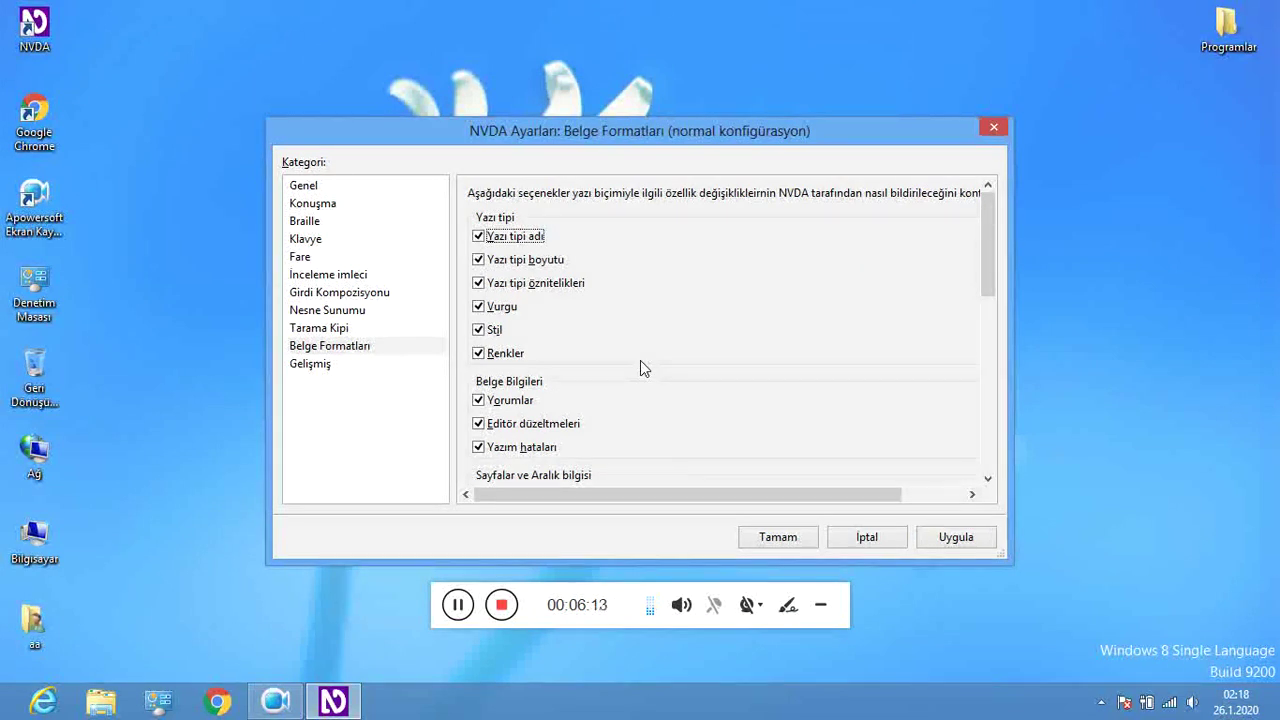
{"action": "key", "text": "Down"}
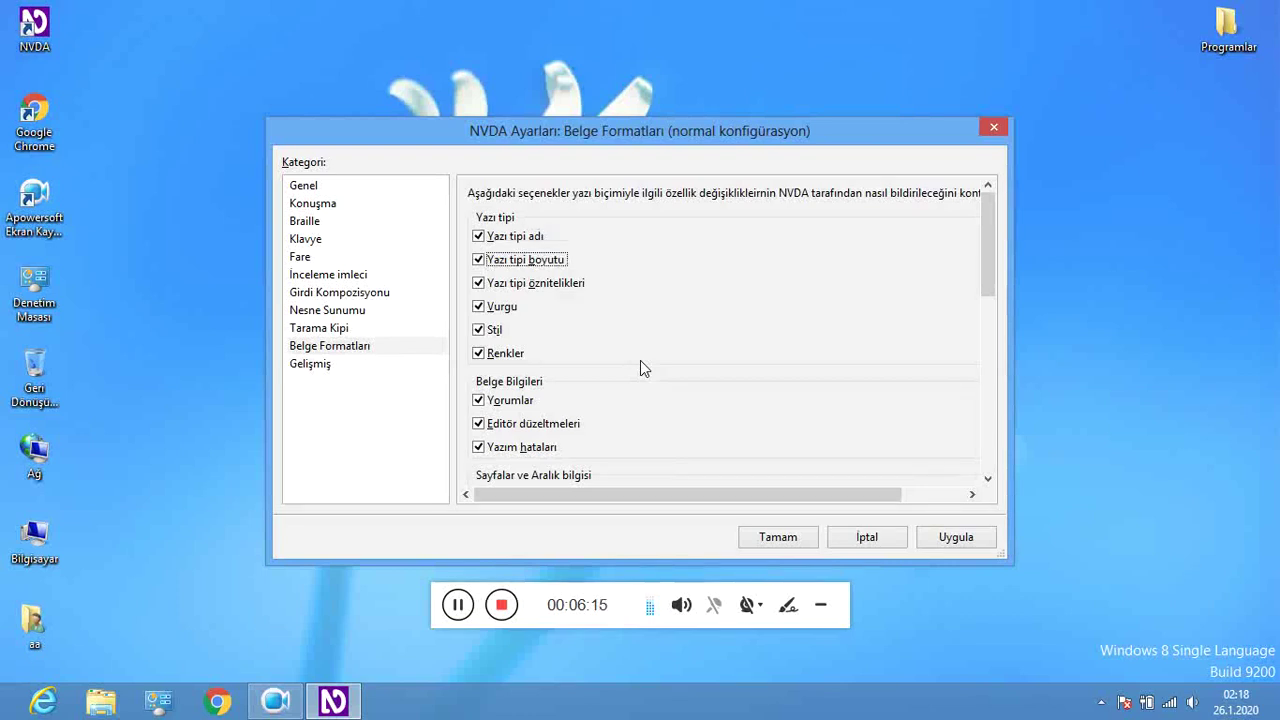
{"action": "key", "text": "Down"}
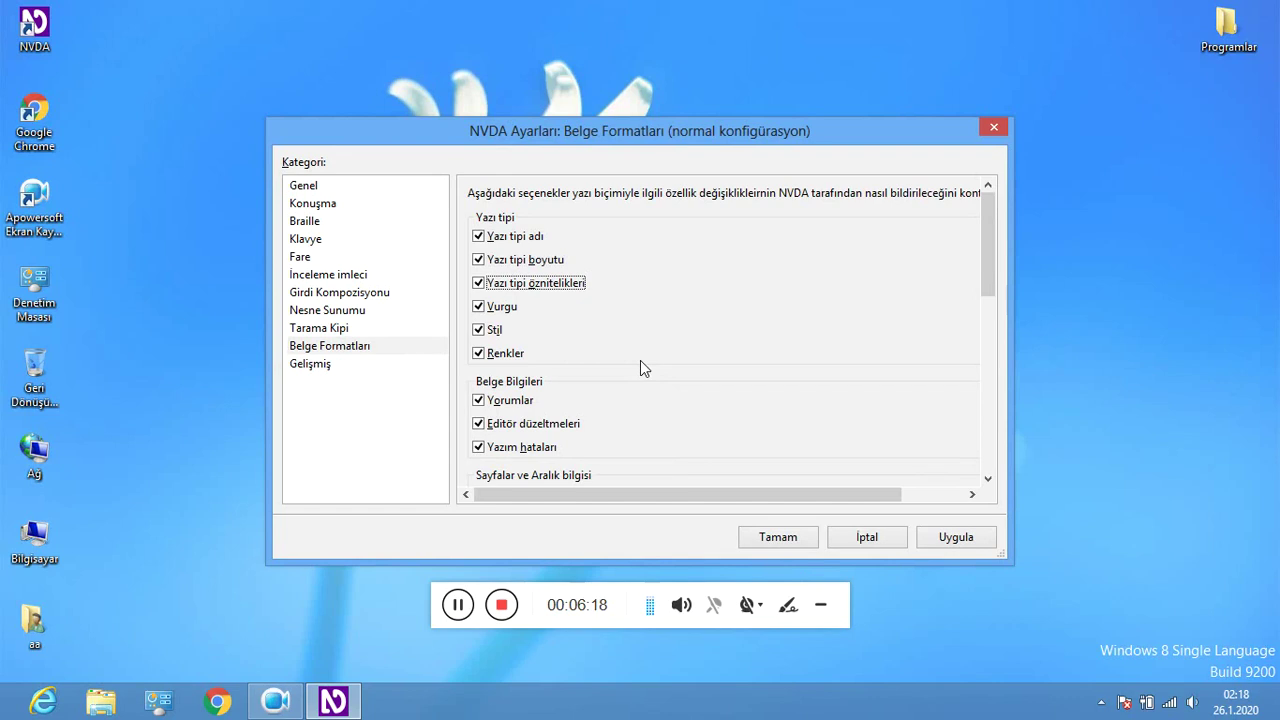
{"action": "key", "text": "Down"}
{"action": "key", "text": "Down"}
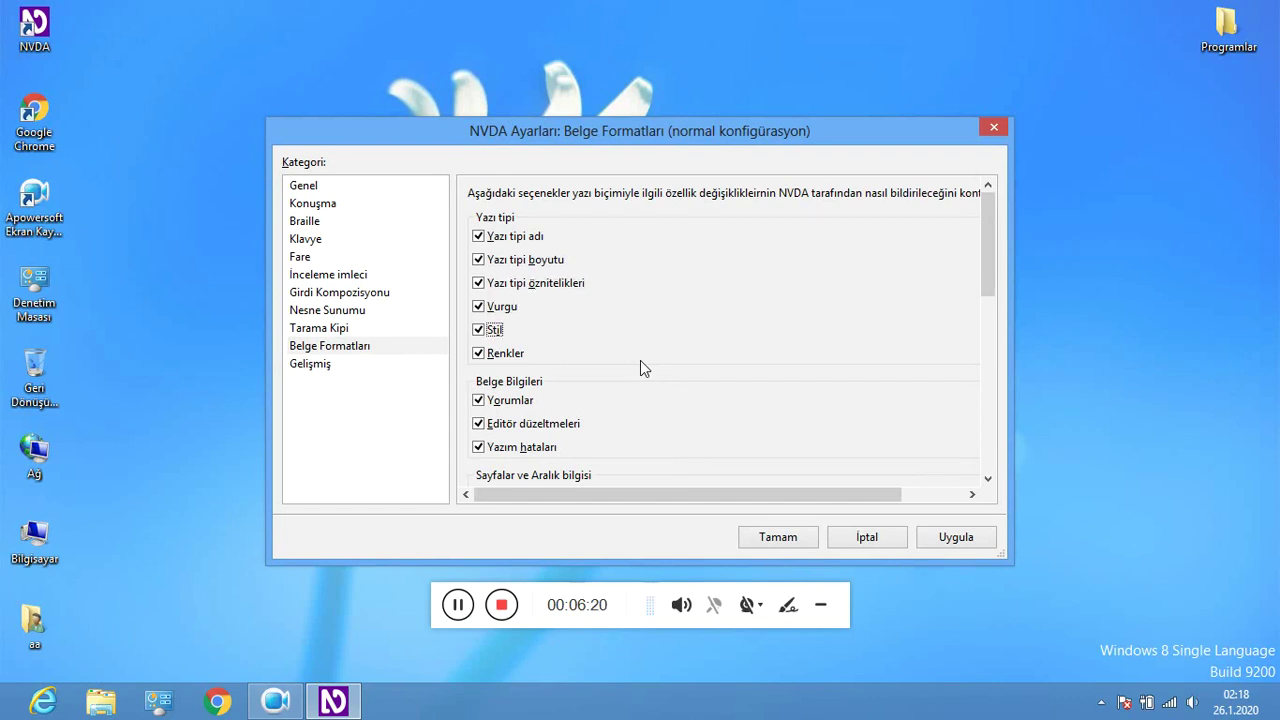
{"action": "key", "text": "Down"}
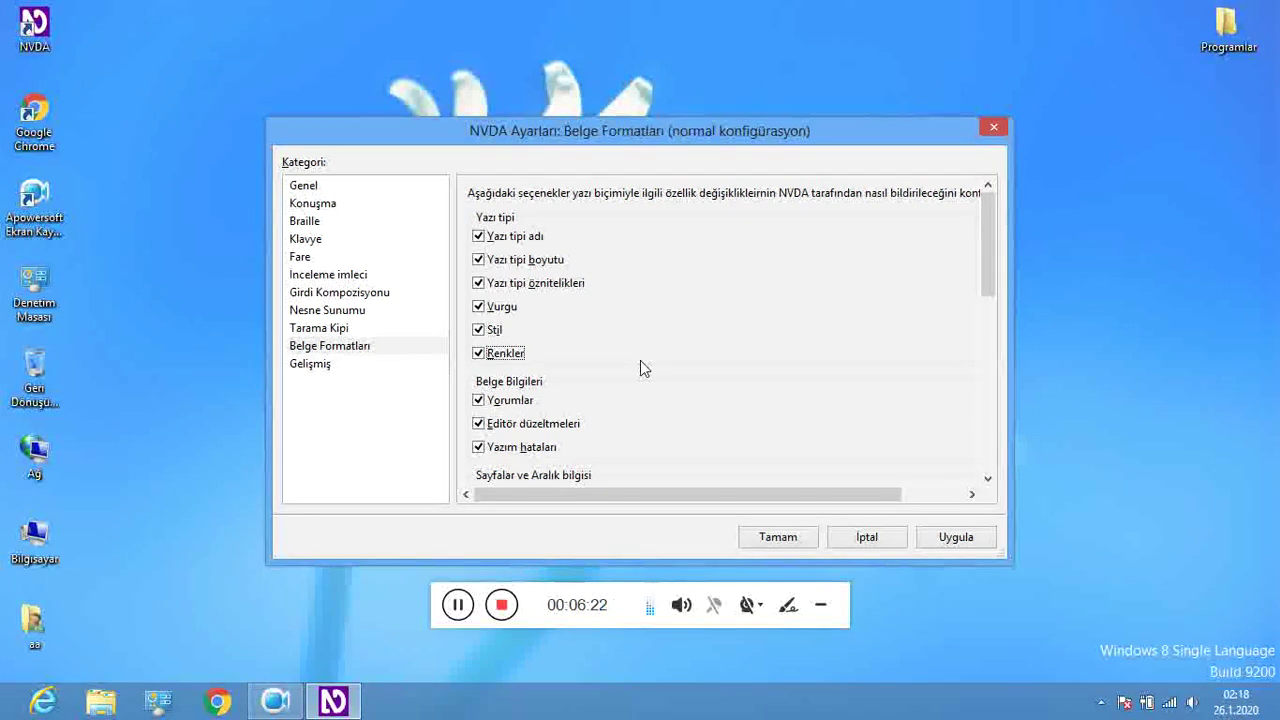
{"action": "key", "text": "Down"}
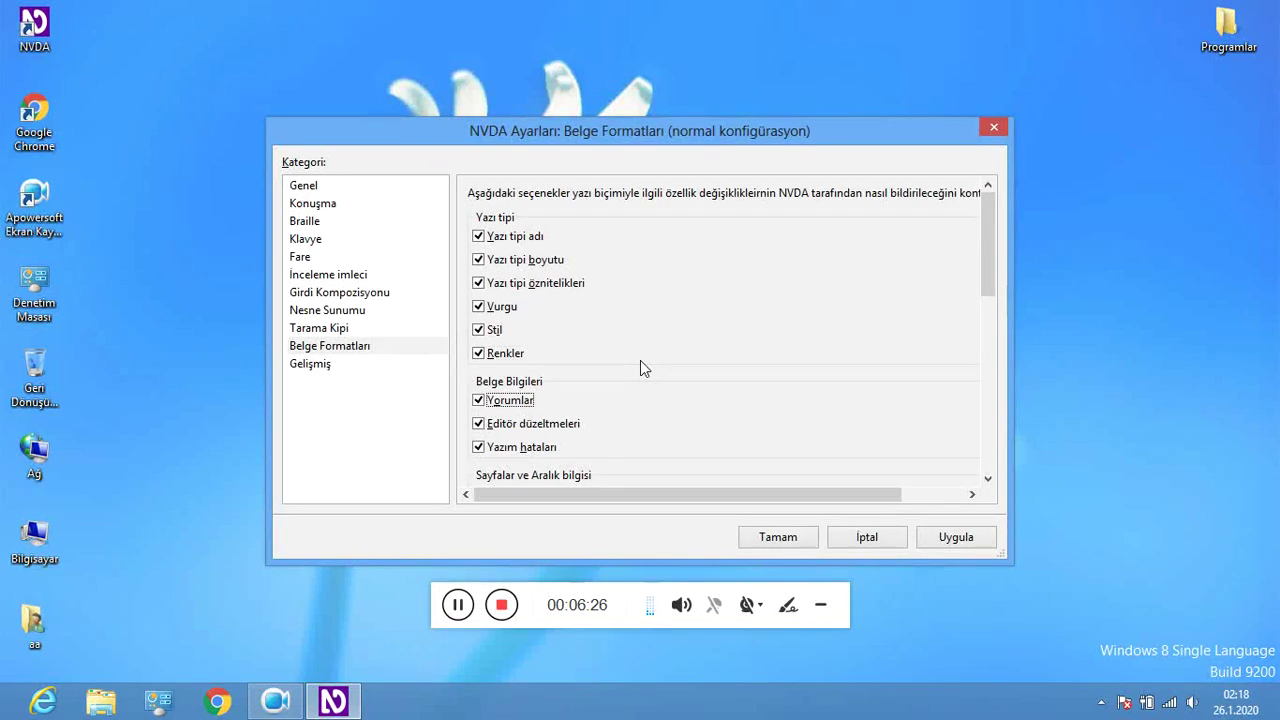
{"action": "key", "text": "Down"}
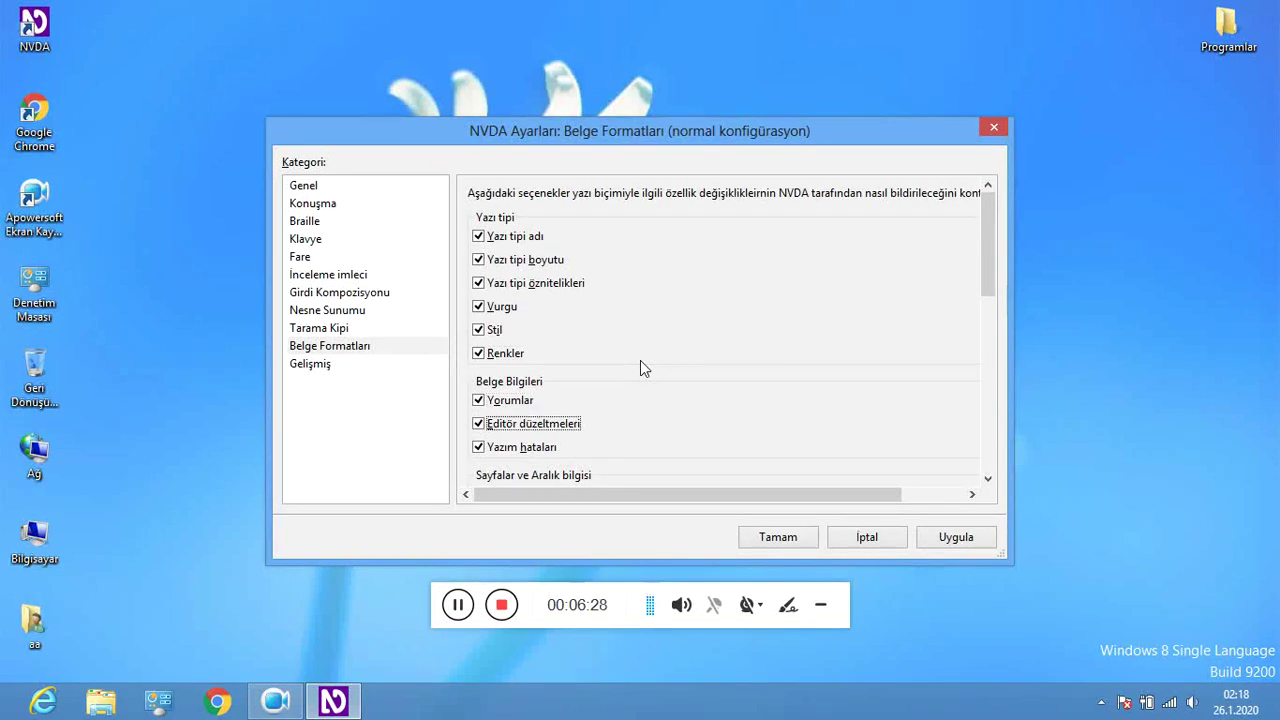
{"action": "key", "text": "Down"}
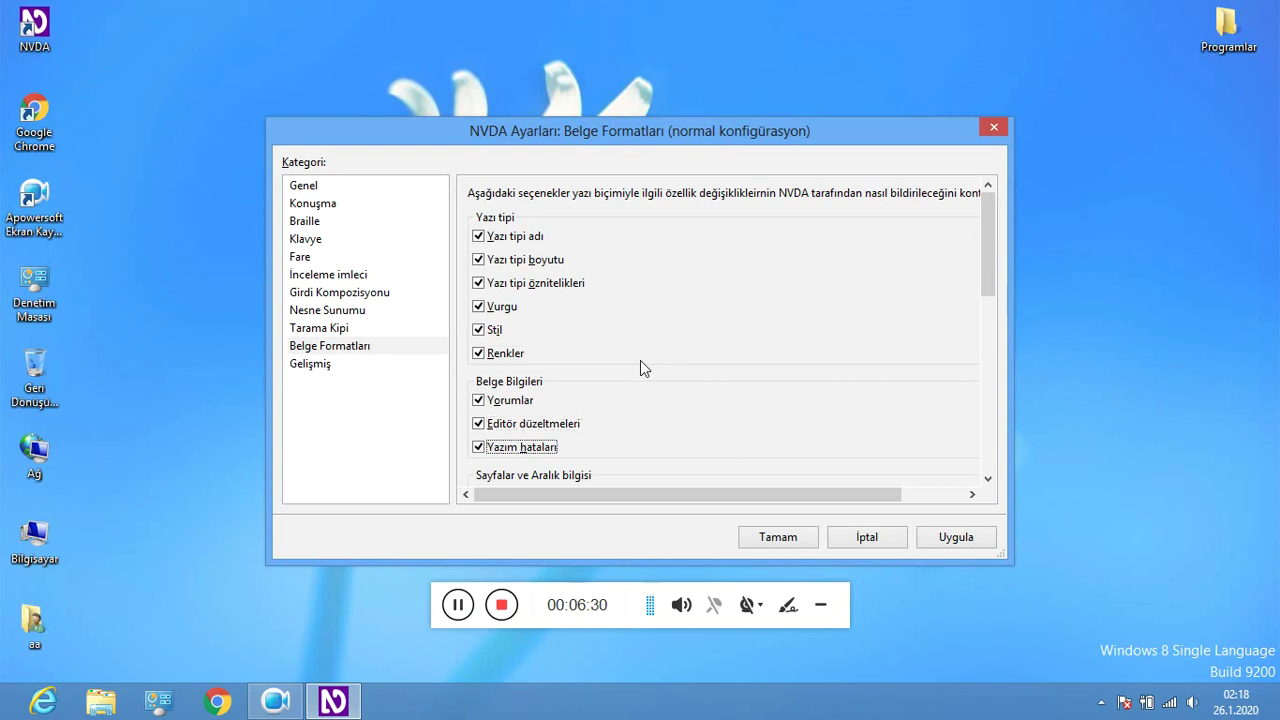
- Pass the page and line number options and set "Satır girintilerinin bildirimi" to "Konuşarak ve ses çalarak"
{"action": "key", "text": "Down"}
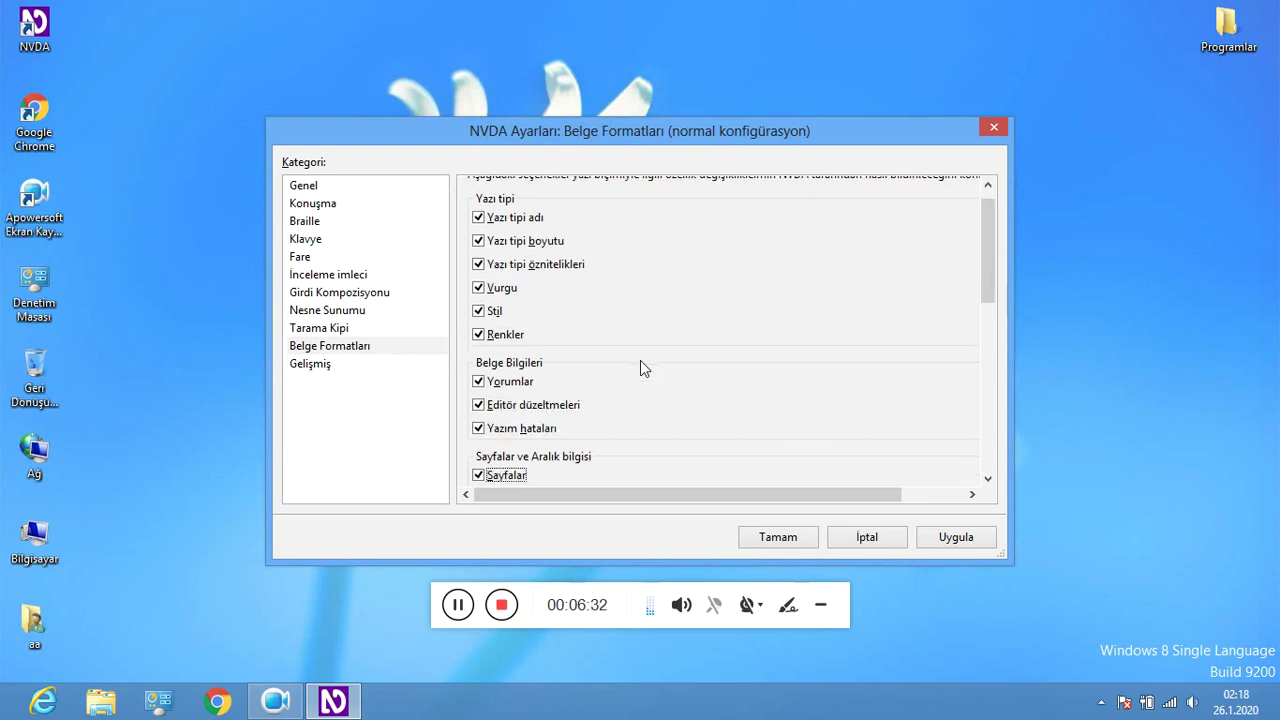
{"action": "key", "text": "Down"}
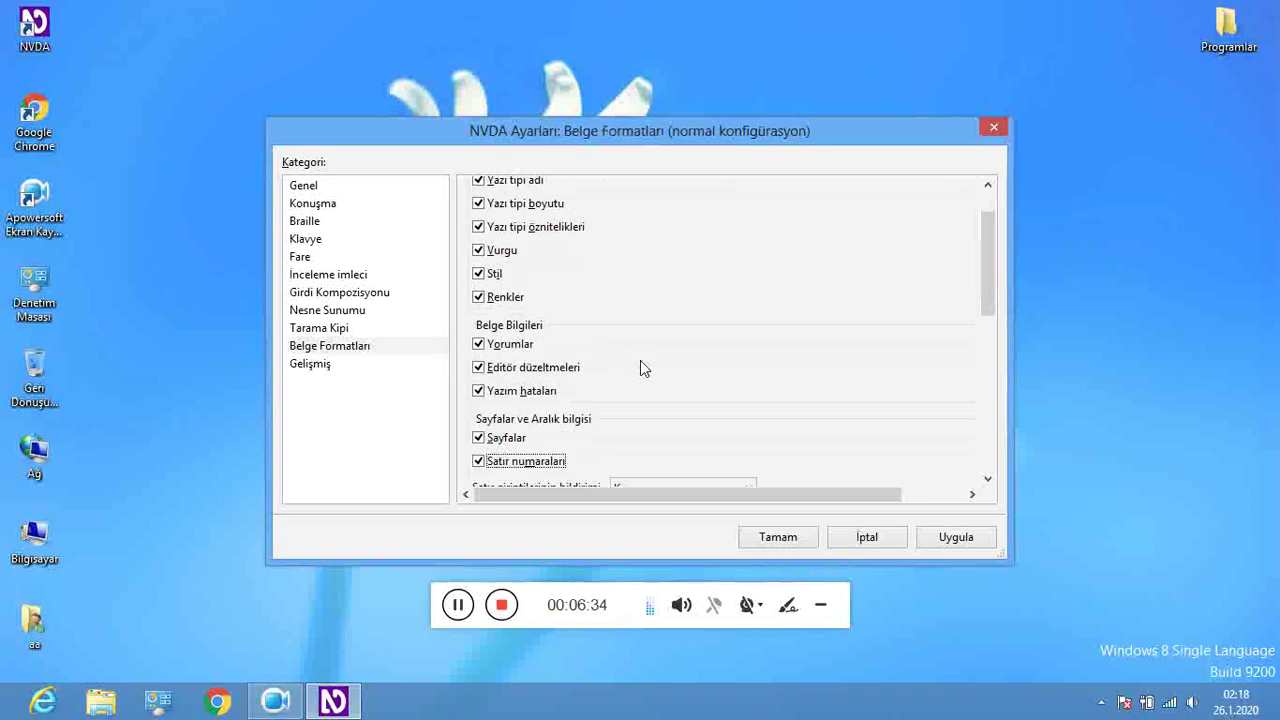
{"action": "key", "text": "Down"}
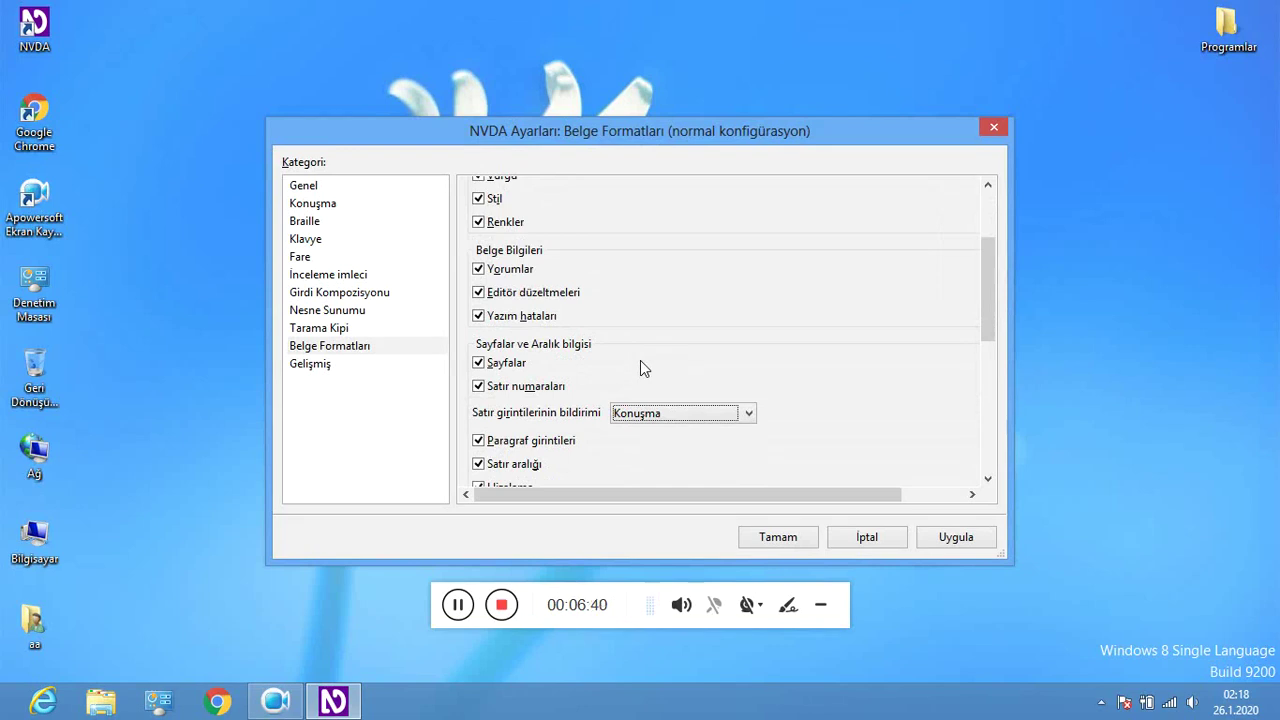
{"action": "key", "text": "Down"}
{"action": "key", "text": "Down"}
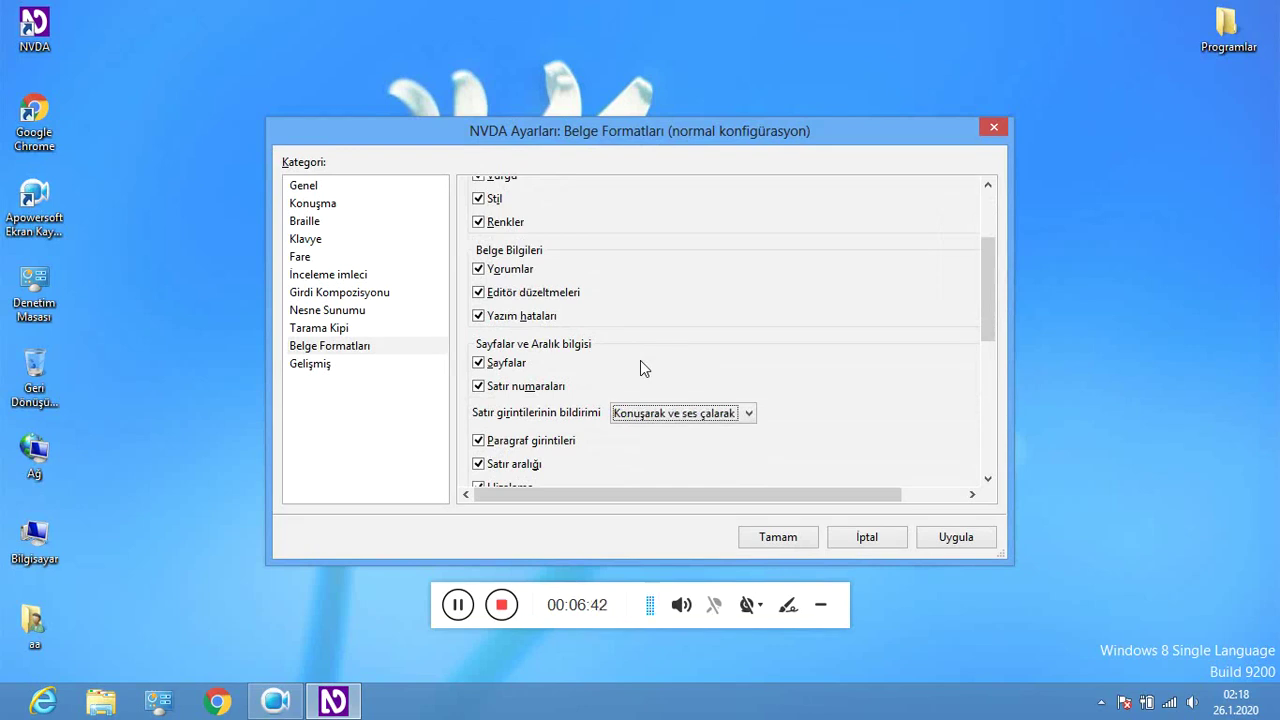
- Review the paragraph indentation, line spacing and alignment options and the Tablo bilgileri options down to the cell borders setting
{"action": "key", "text": "Tab"}
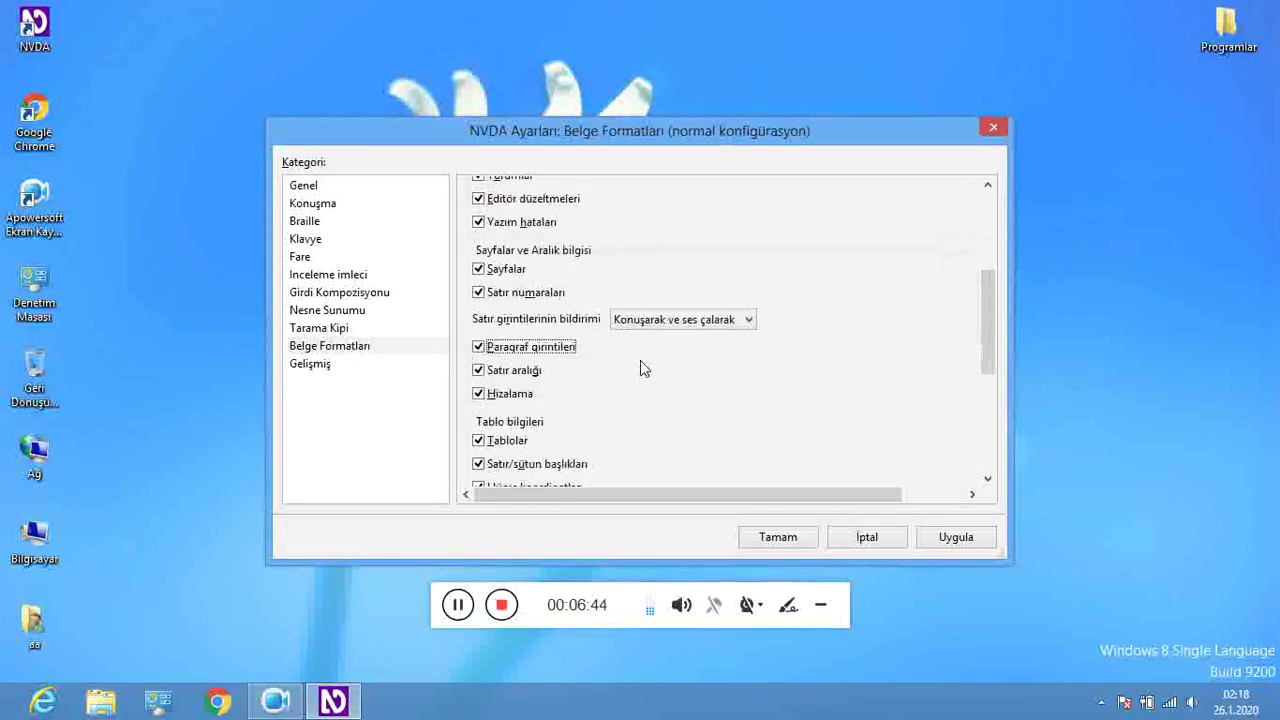
{"action": "key", "text": "Tab"}
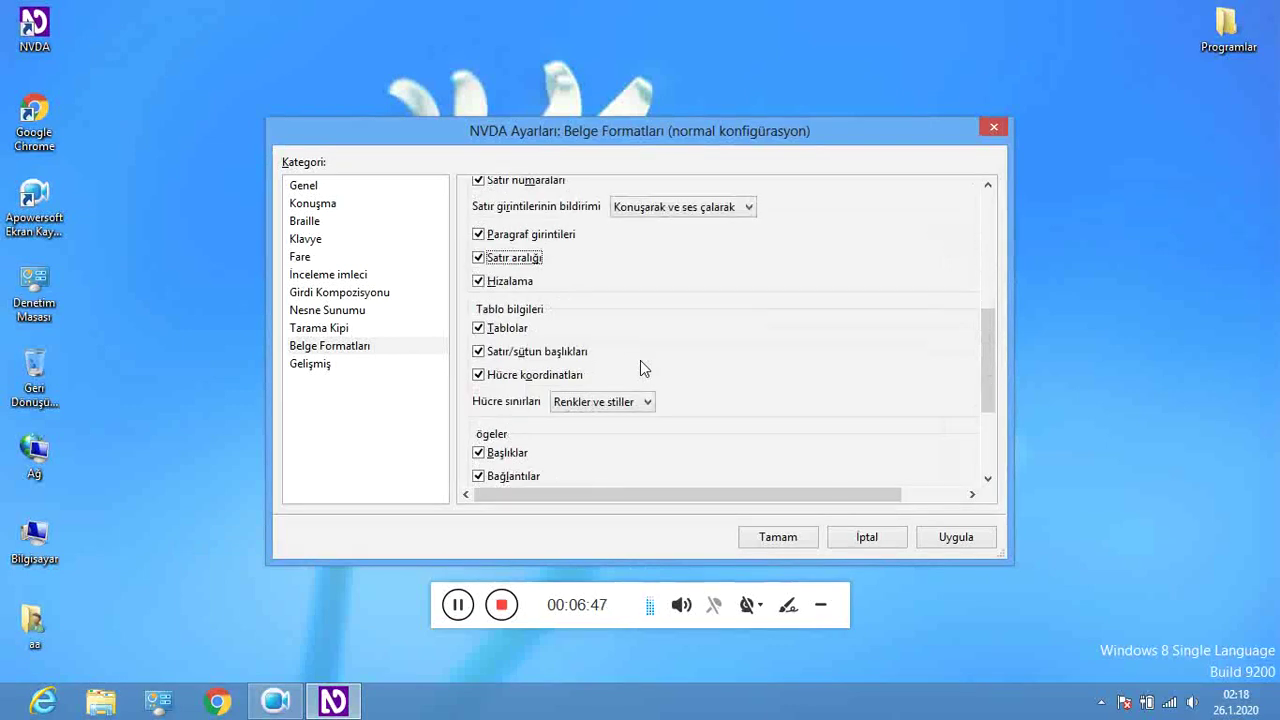
{"action": "key", "text": "Tab"}
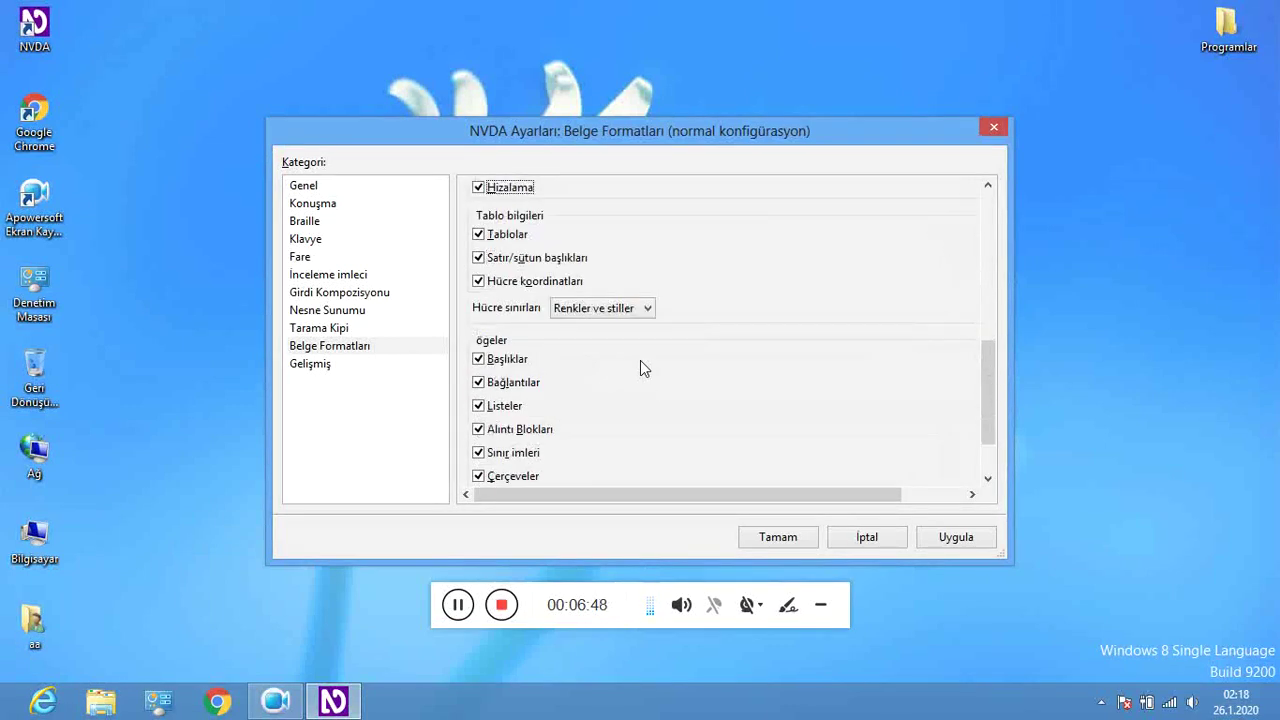
{"action": "key", "text": "Tab"}
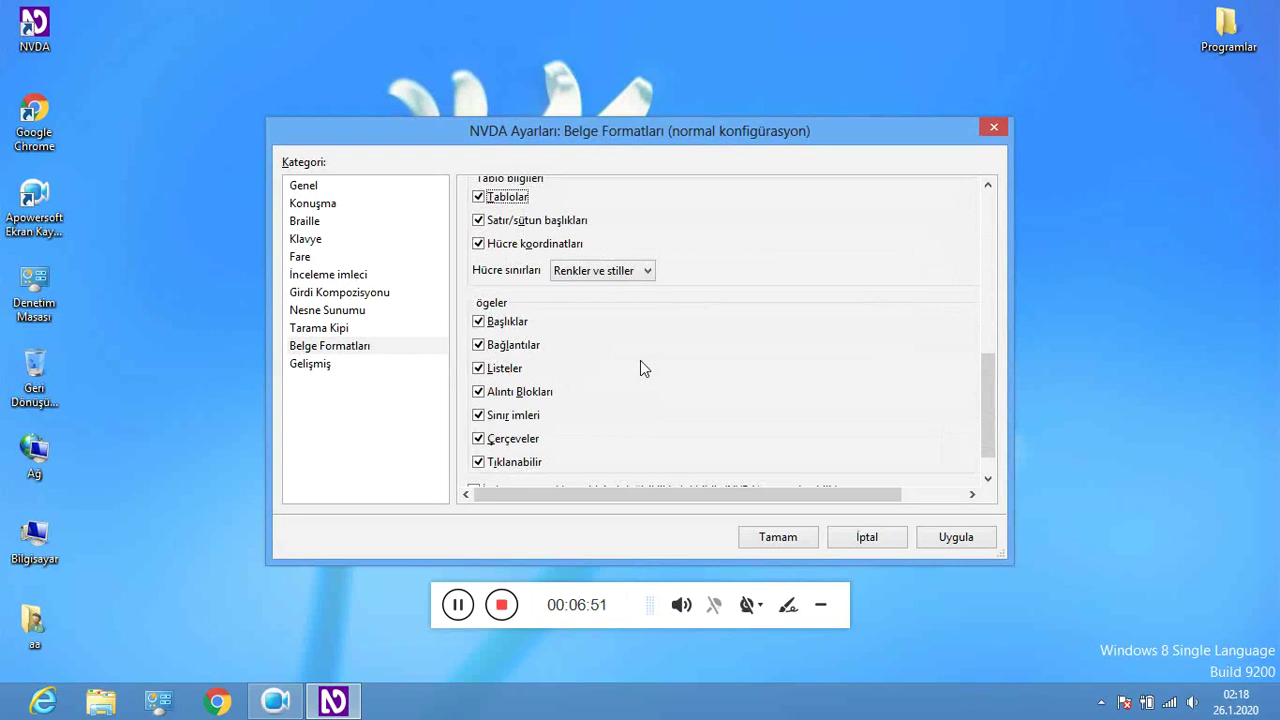
{"action": "key", "text": "Tab"}
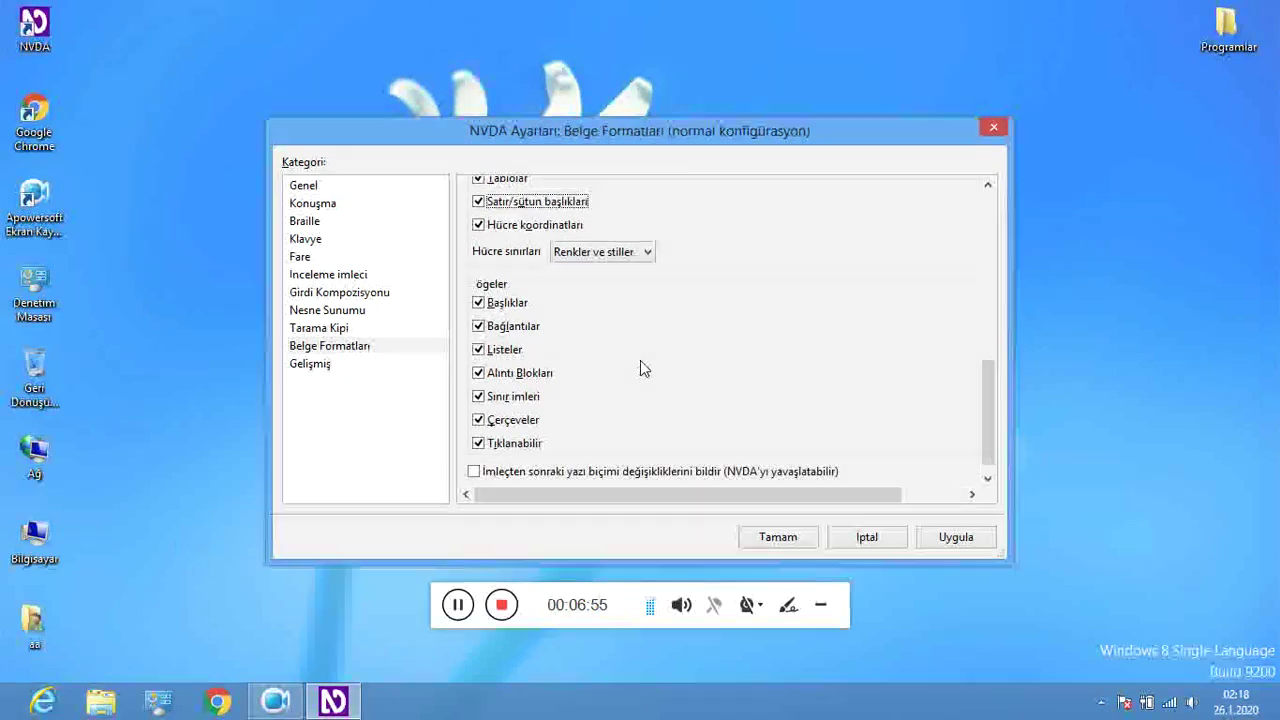
{"action": "key", "text": "Tab"}
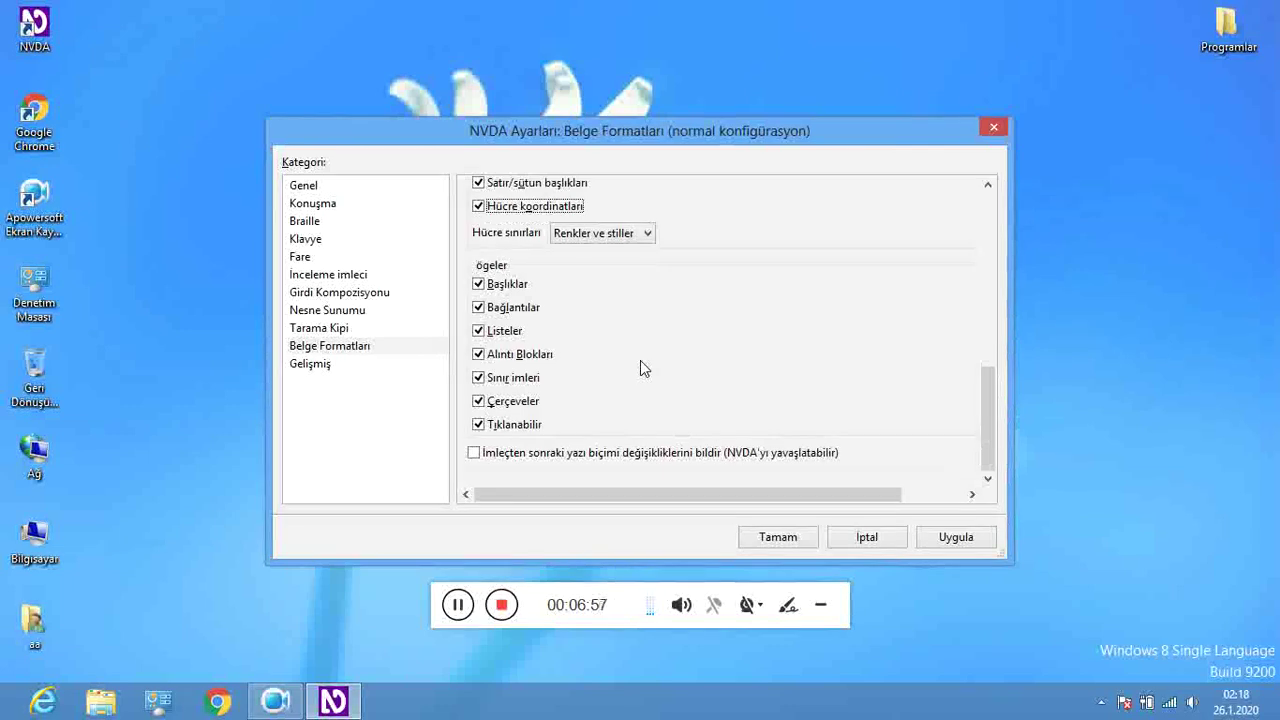
{"action": "key", "text": "Tab"}
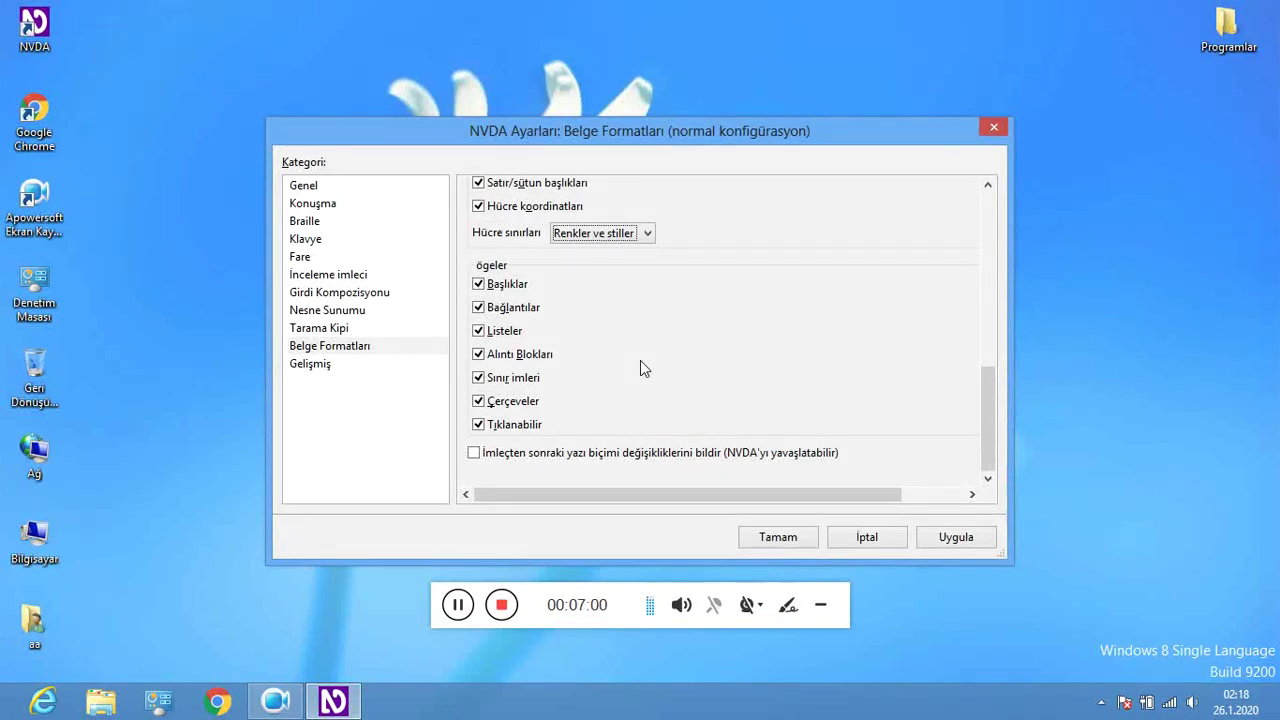
- Review the Ögeler options from headings to clickable items and the option for reporting formatting changes after the cursor
{"action": "key", "text": "Tab"}
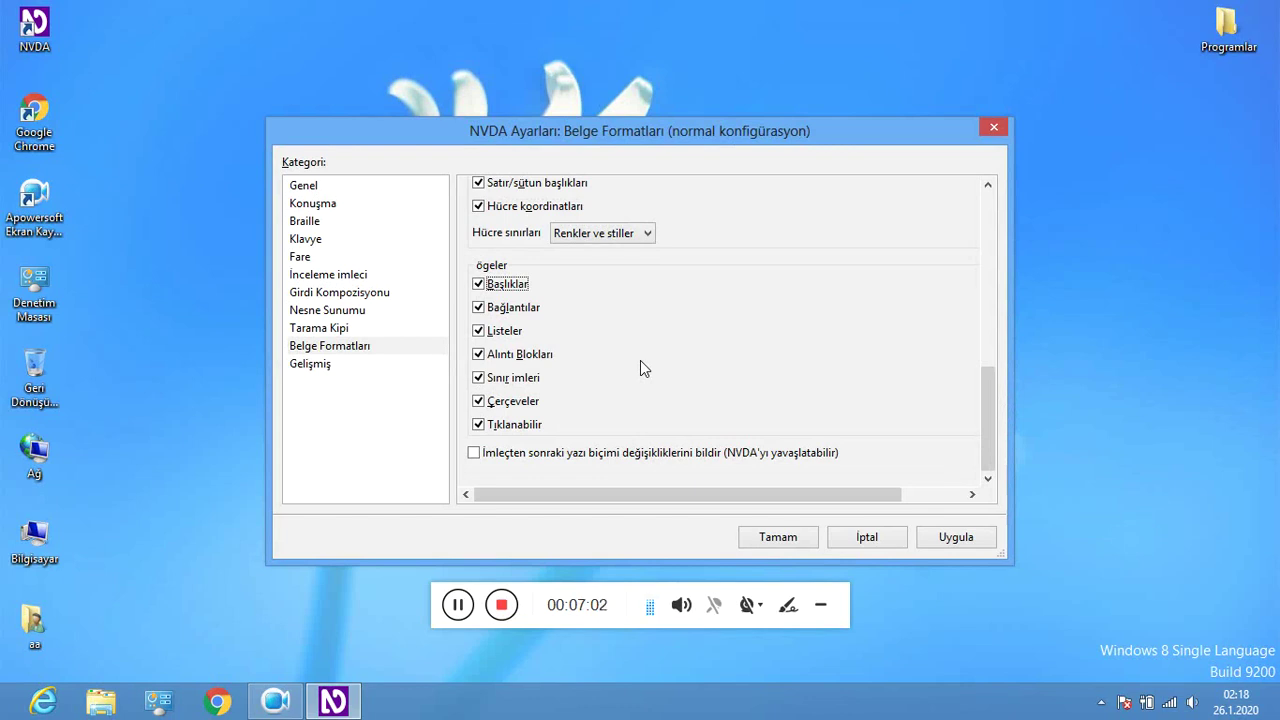
{"action": "key", "text": "Down"}
{"action": "key", "text": "Down"}
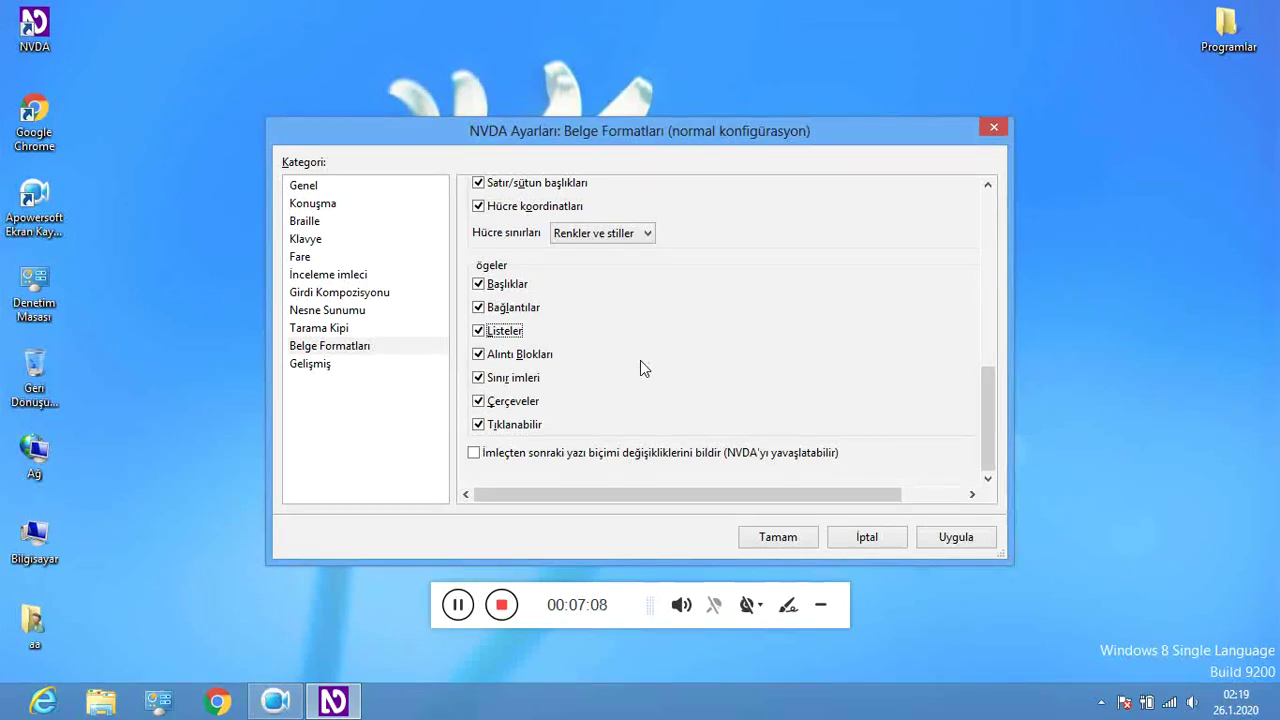
{"action": "key", "text": "Down"}
{"action": "key", "text": "Down"}
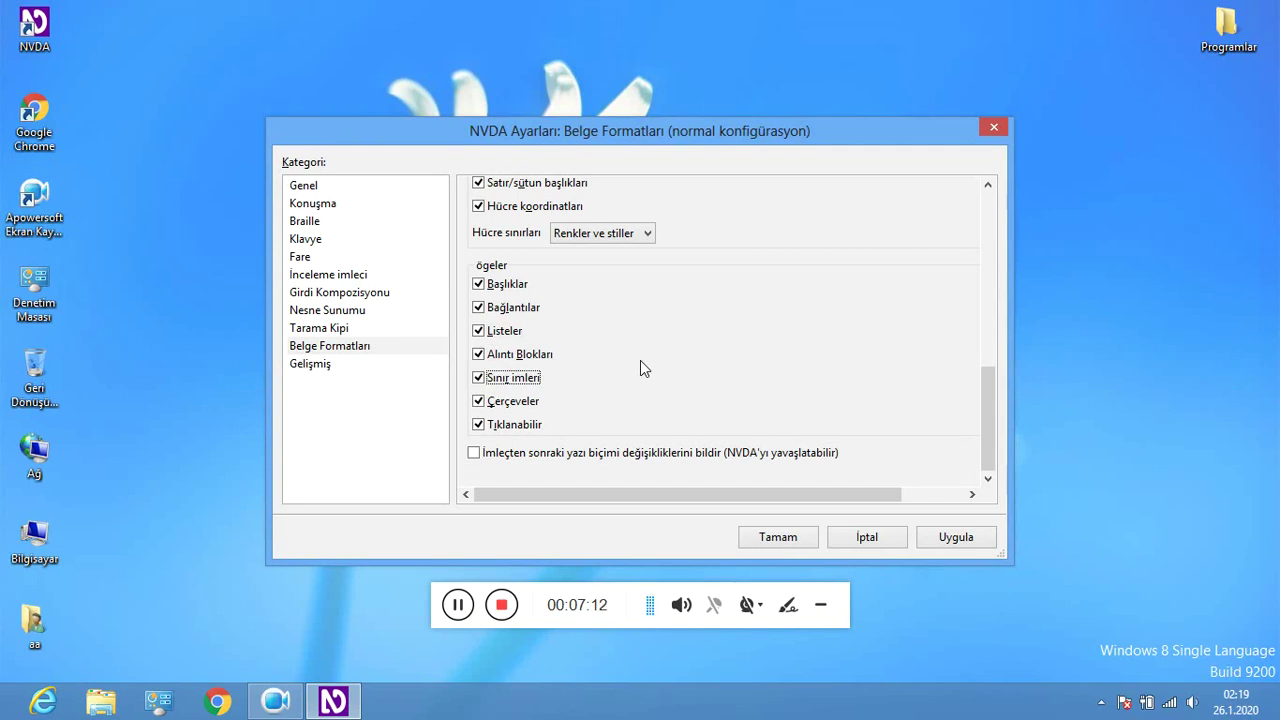
{"action": "key", "text": "Down"}
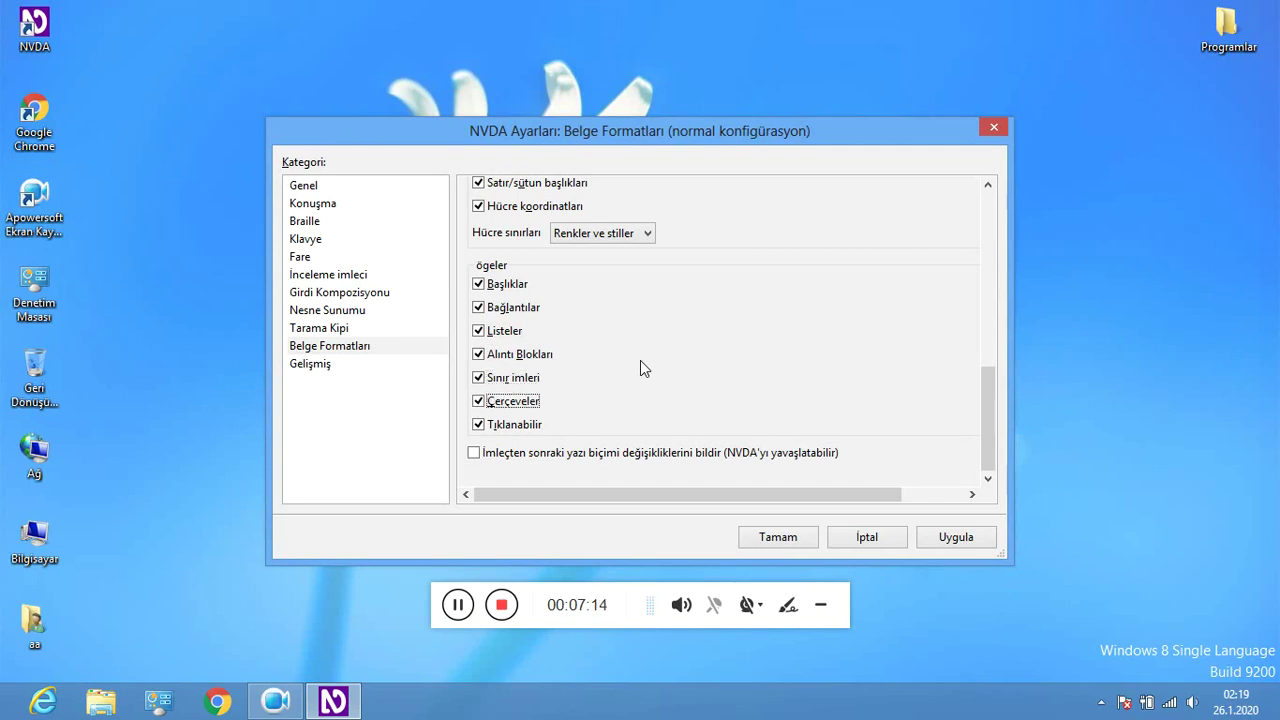
{"action": "key", "text": "Down"}
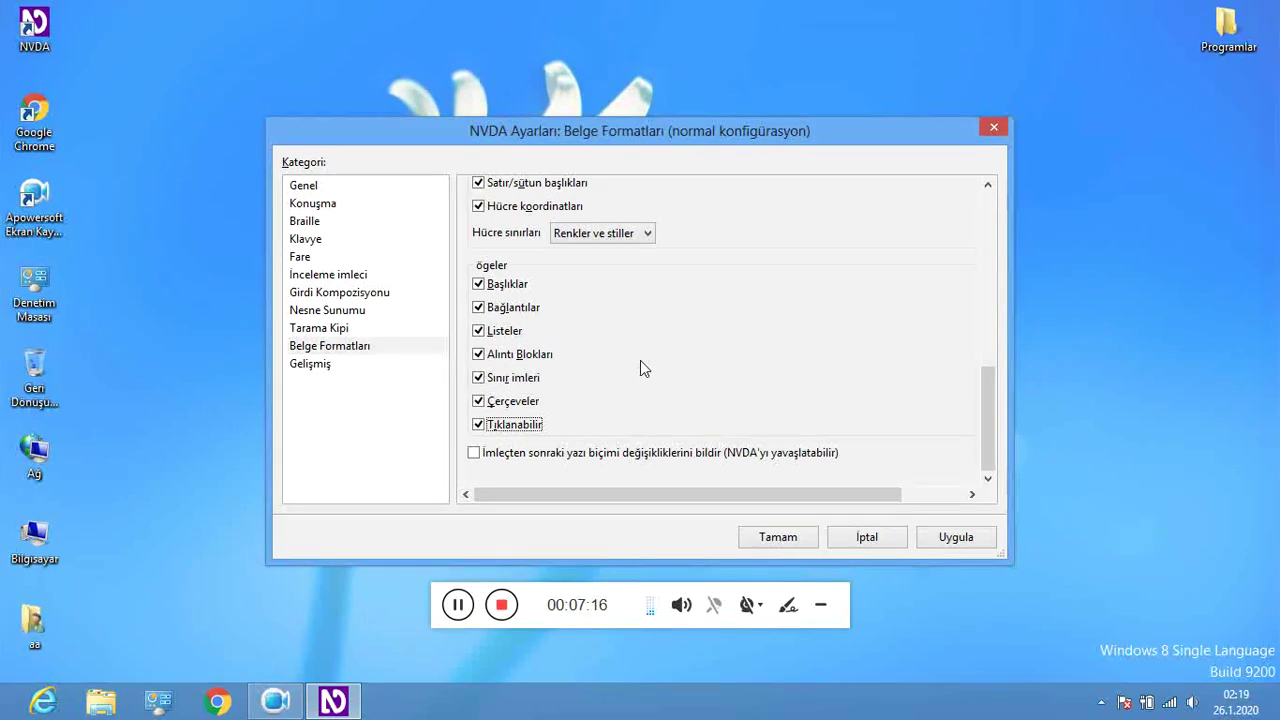
{"action": "key", "text": "Down"}
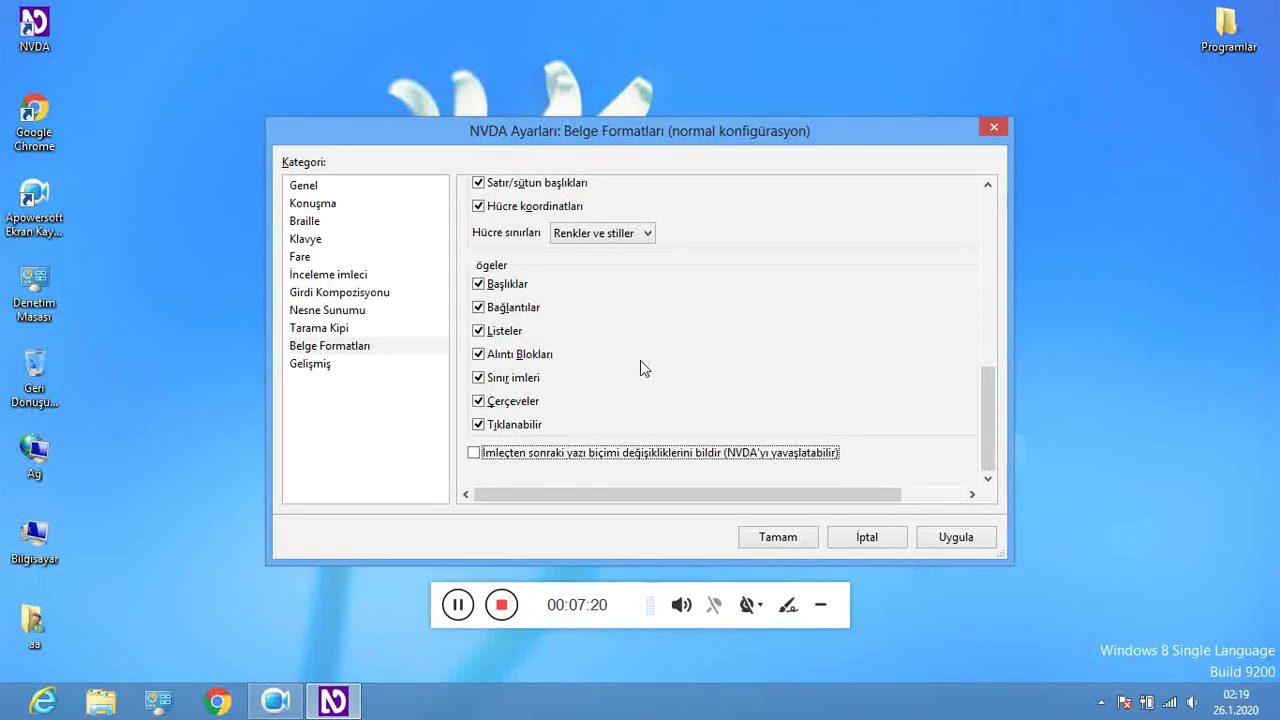
- Leave the document formatting options and open the Gelişmiş settings category
{"action": "key", "text": "Tab"}
{"action": "key", "text": "Tab"}
{"action": "key", "text": "Tab"}
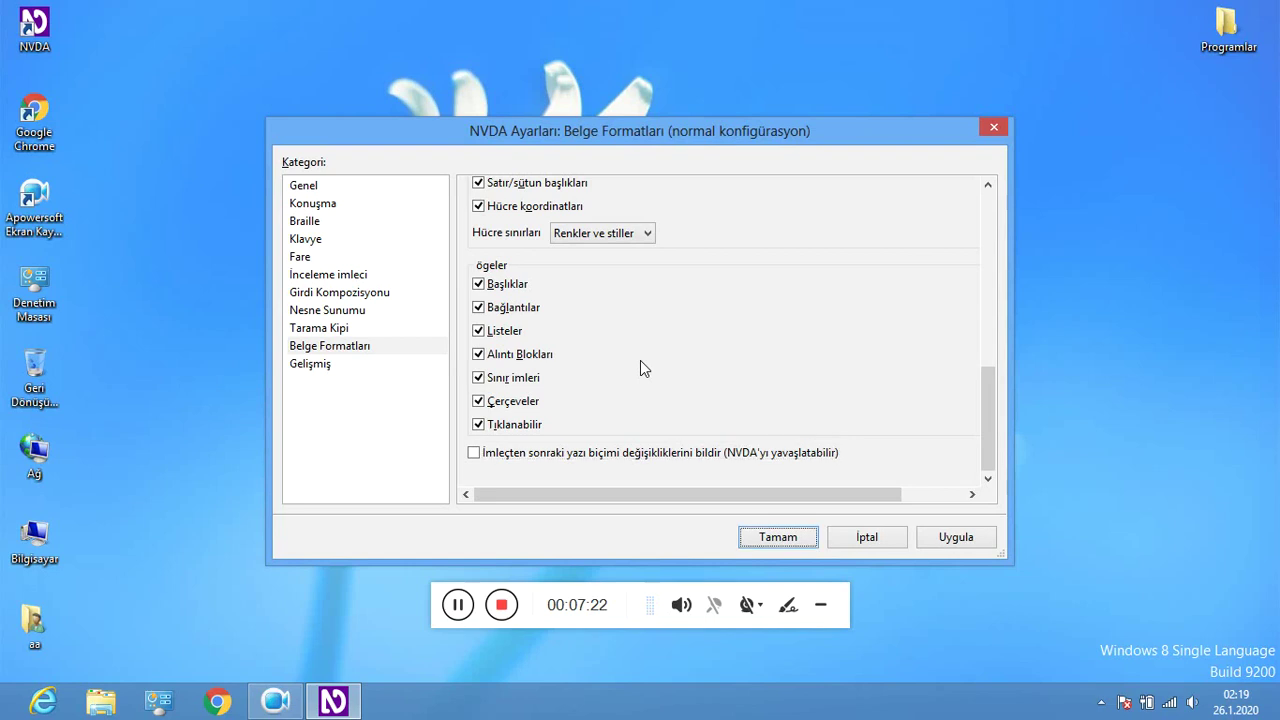
{"action": "key", "text": "Tab"}
{"action": "key", "text": "Down"}
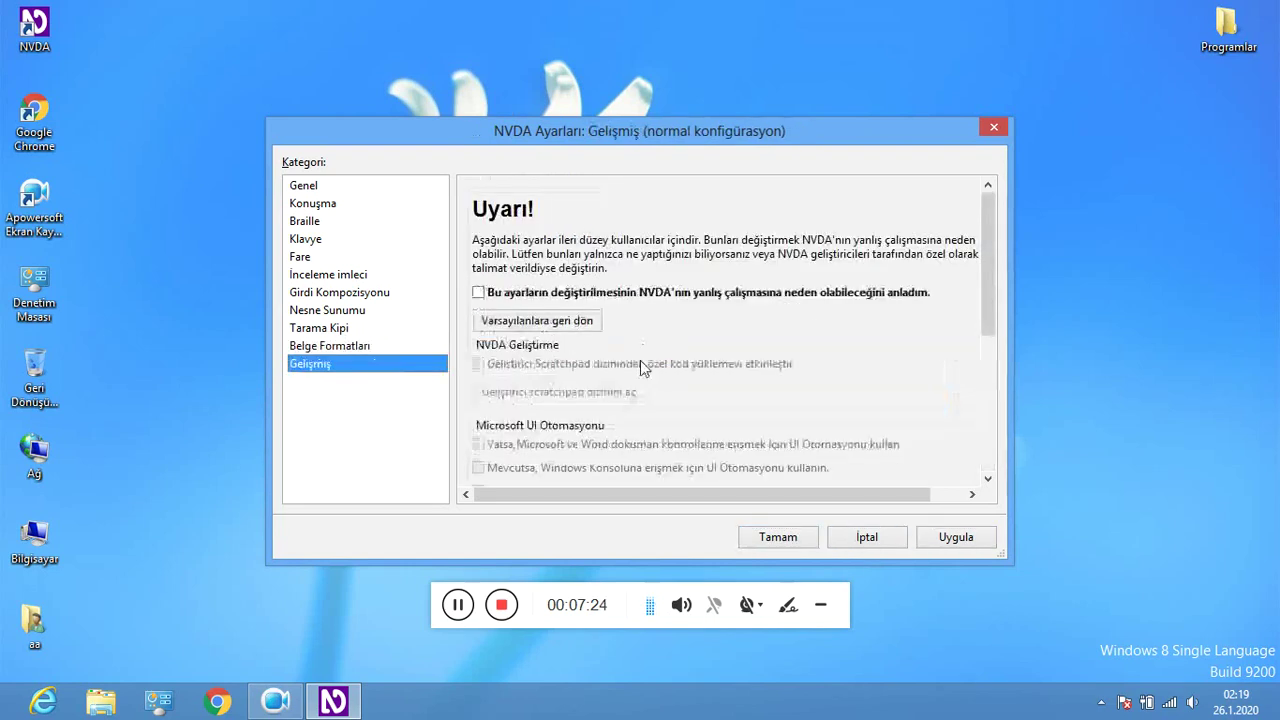
- Look at the warning acknowledgement and restore-defaults options in Gelişmiş without changing them, and close the settings dialog with its changes accepted
{"action": "key", "text": "Tab"}
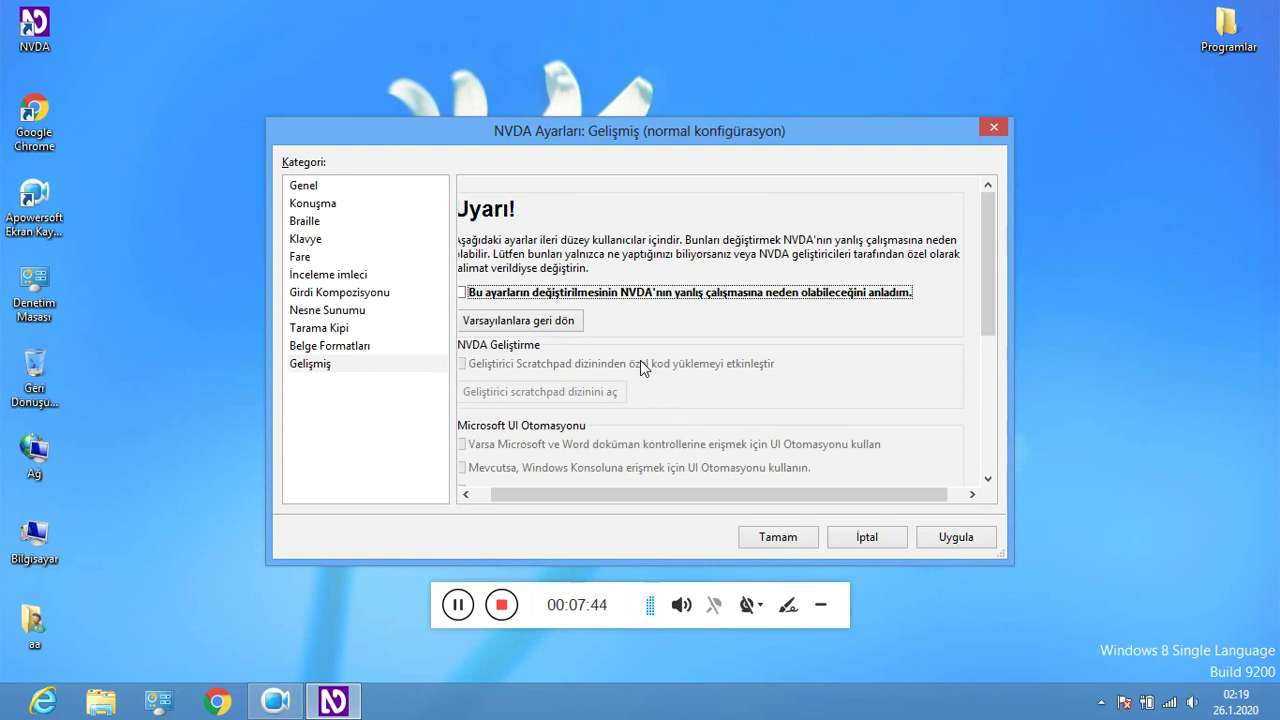
{"action": "key", "text": "Tab"}
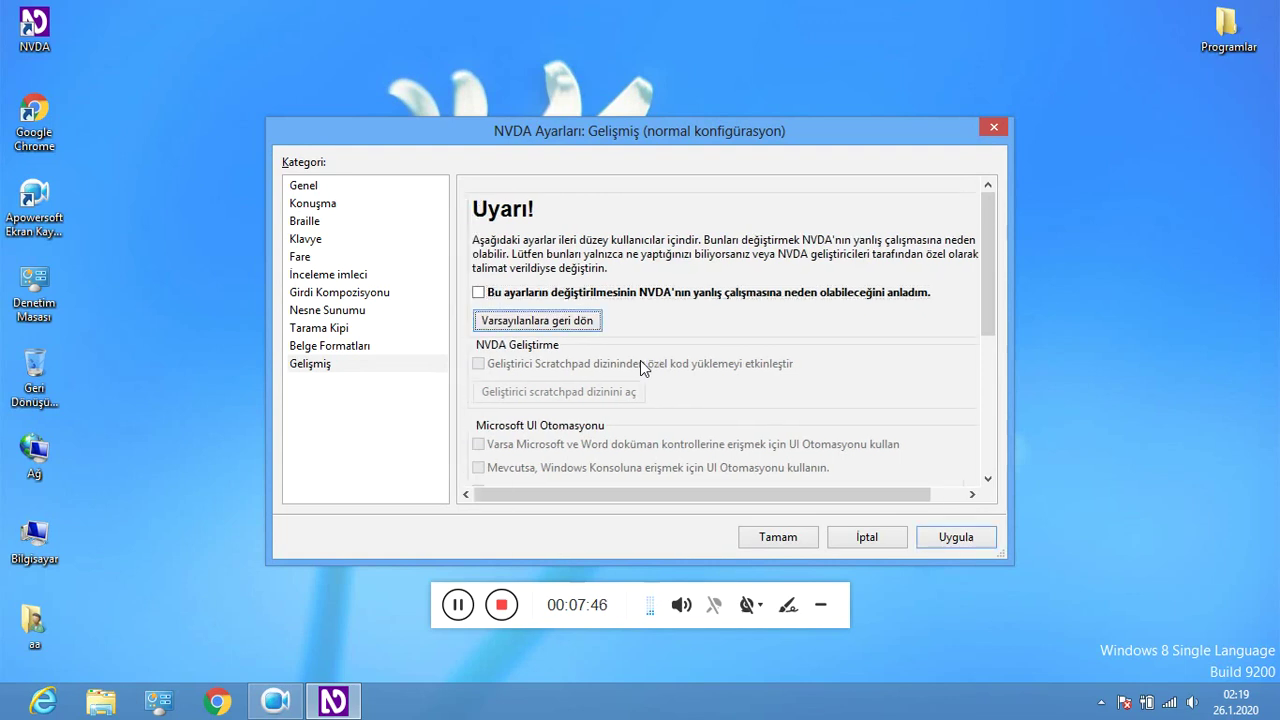
{"action": "key", "text": "Tab"}
{"action": "key", "text": "Return"}
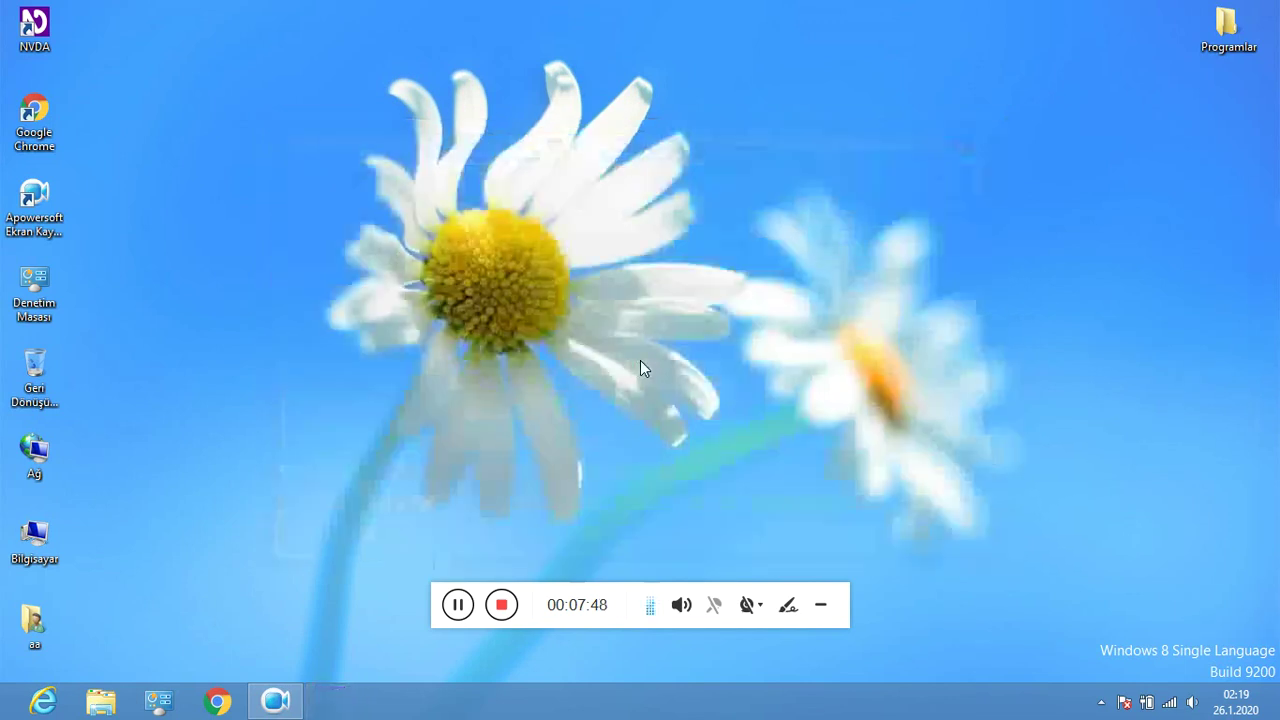
- Reopen the NVDA settings dialog from the NVDA preferences and go to the Konuşma category
{"action": "key", "text": "Insert+n"}
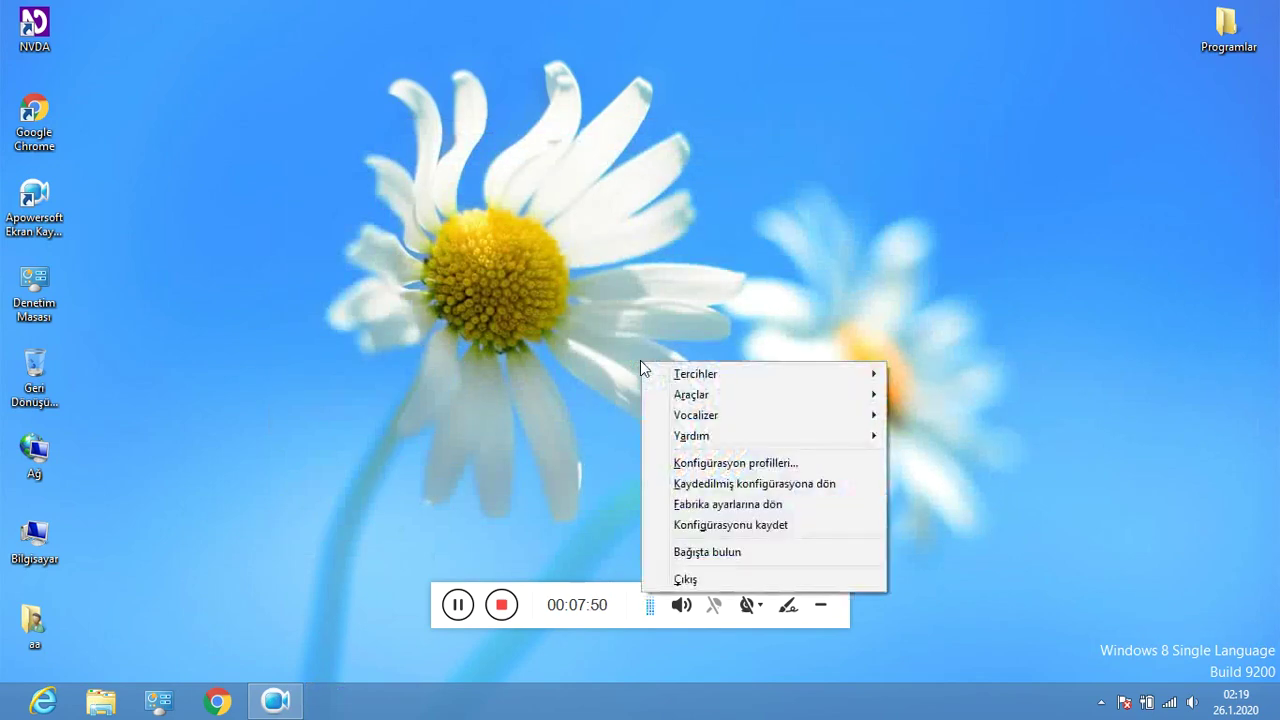
{"action": "key", "text": "Down"}
{"action": "key", "text": "Right"}
{"action": "key", "text": "Return"}
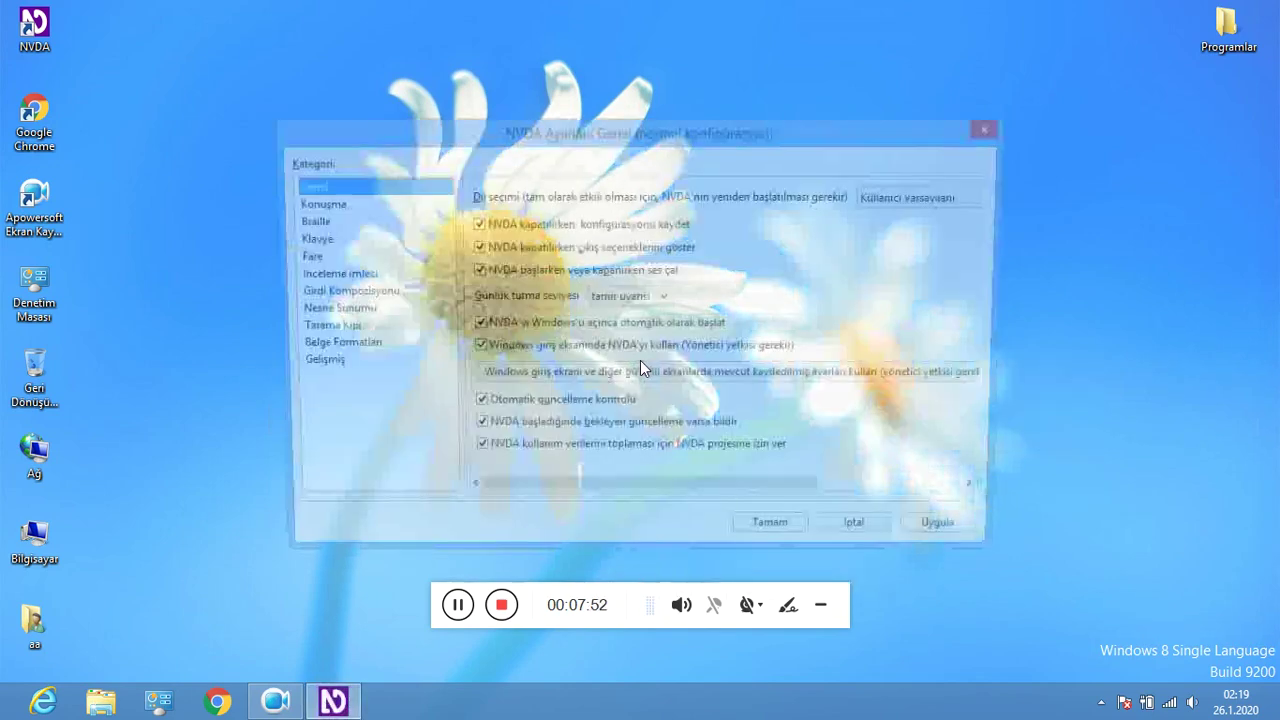
{"action": "key", "text": "Down"}
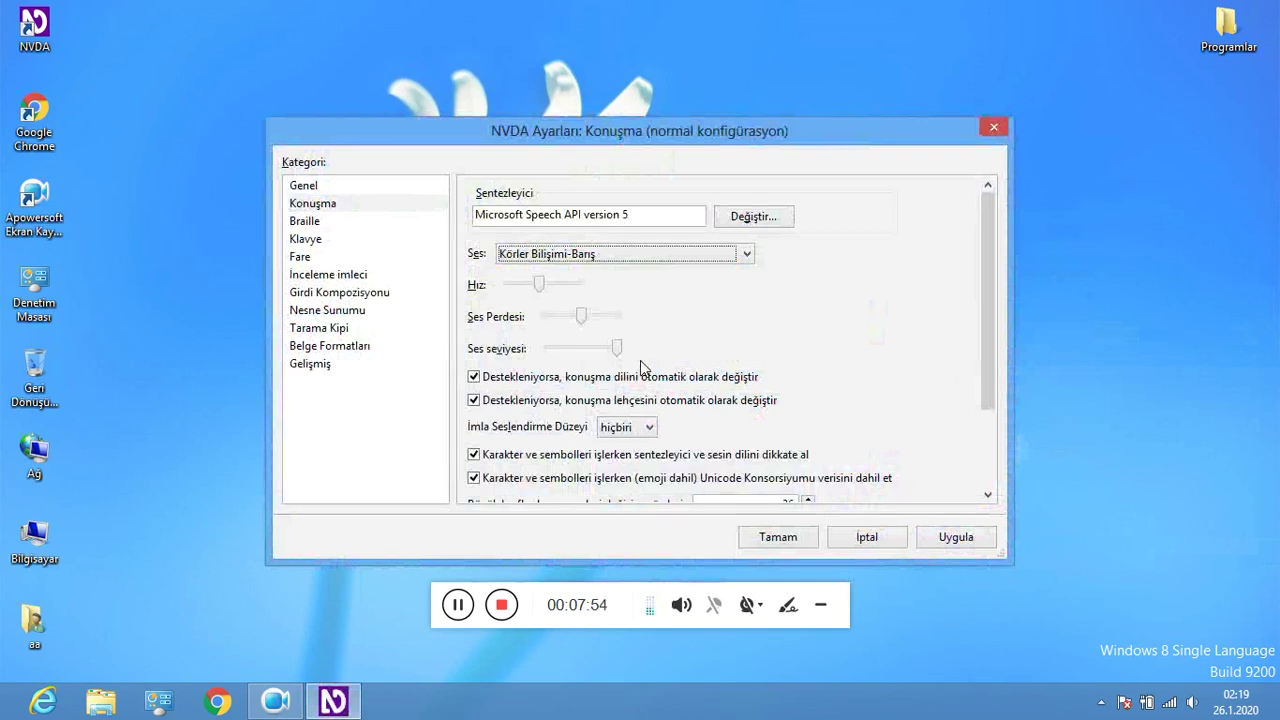
- Lower the speech rate (Hız) of the current voice considerably and accept the settings
{"action": "key", "text": "Tab"}
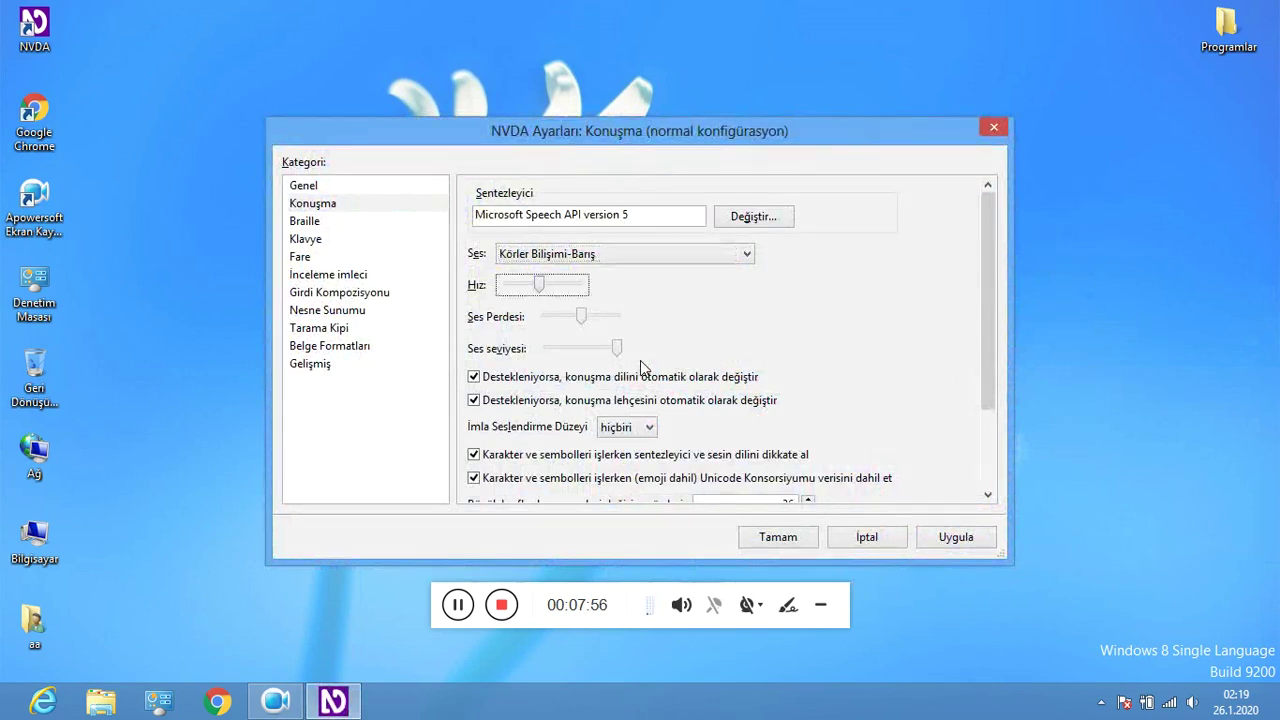
{"action": "key", "text": "Left"}
{"action": "key", "text": "Left"}
{"action": "key", "text": "Left"}
{"action": "key", "text": "Left"}
{"action": "key", "text": "Left"}
{"action": "key", "text": "Left"}
{"action": "key", "text": "Left"}
{"action": "key", "text": "Left"}
{"action": "key", "text": "Left"}
{"action": "key", "text": "Left"}
{"action": "key", "text": "Left"}
{"action": "key", "text": "Left"}
{"action": "key", "text": "Left"}
{"action": "key", "text": "Left"}
{"action": "key", "text": "Left"}
{"action": "key", "text": "Left"}
{"action": "key", "text": "Left"}
{"action": "key", "text": "Left"}
{"action": "key", "text": "Left"}
{"action": "key", "text": "Left"}
{"action": "key", "text": "Left"}
{"action": "key", "text": "Left"}
{"action": "key", "text": "Left"}
{"action": "key", "text": "Return"}
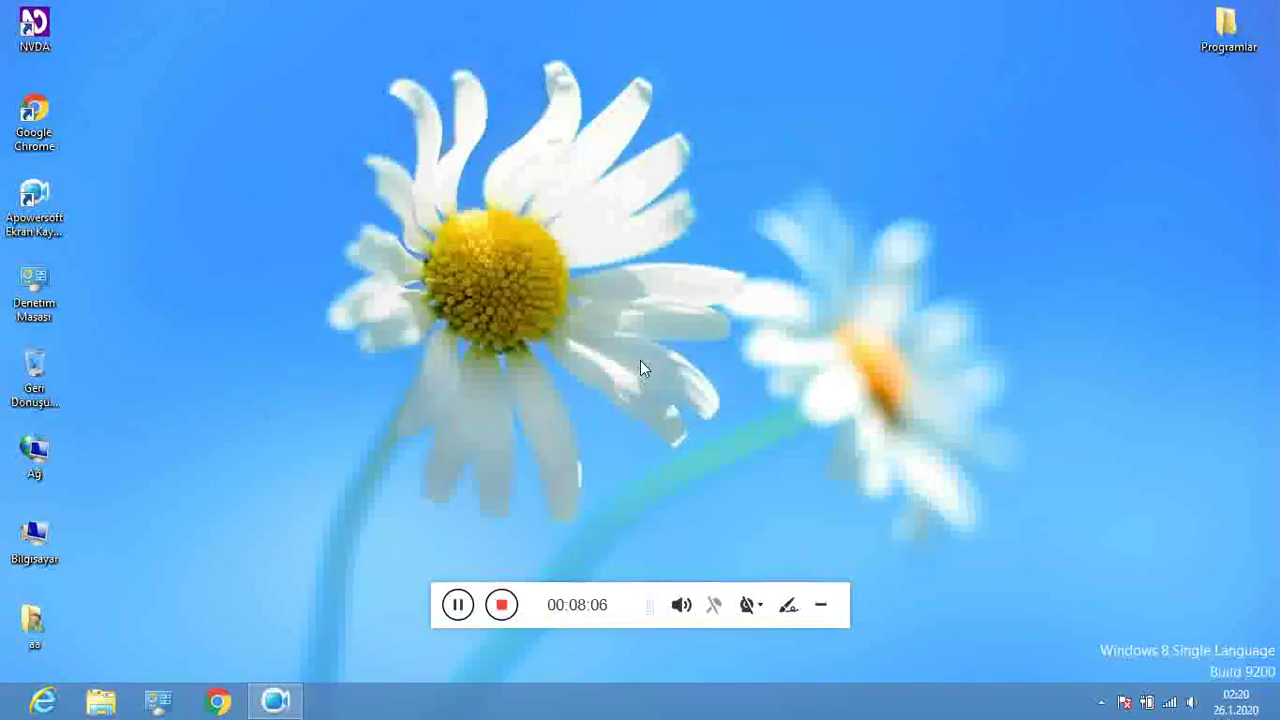
- Reopen the NVDA settings dialog, go to the Konuşma category and move to its Hız setting
{"action": "key", "text": "insert+n"}
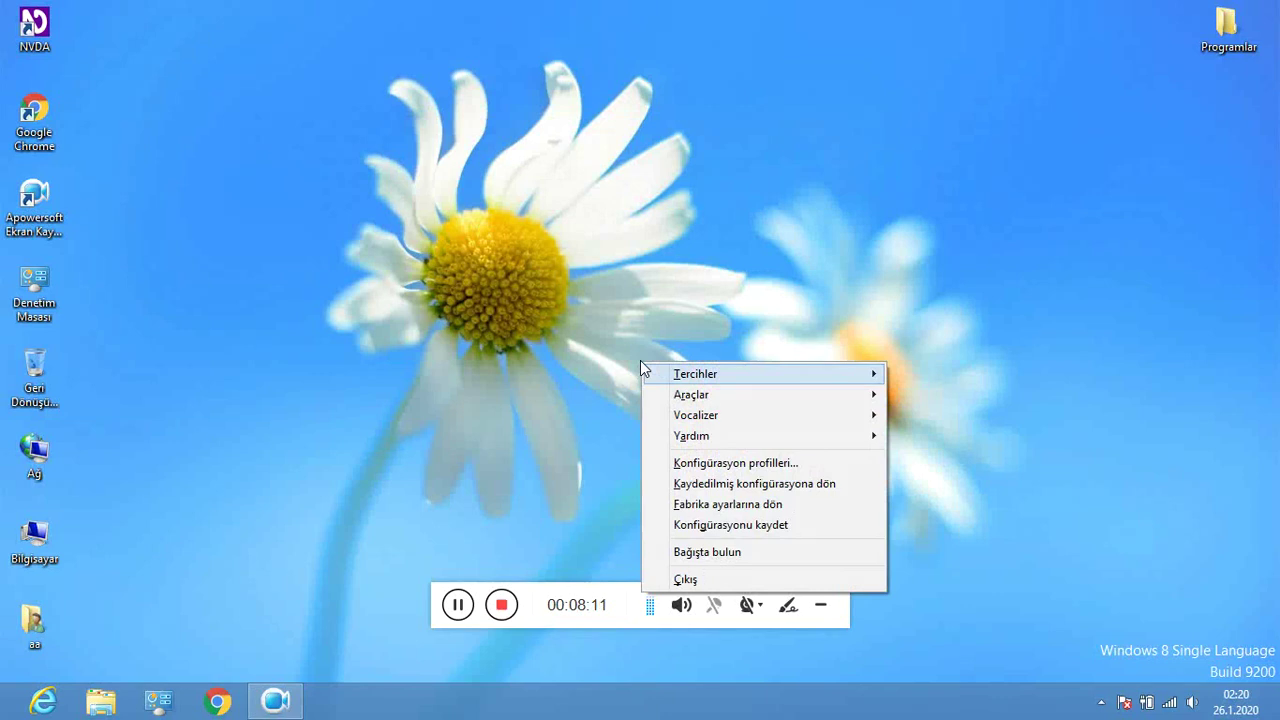
{"action": "key", "text": "Right"}
{"action": "key", "text": "Return"}
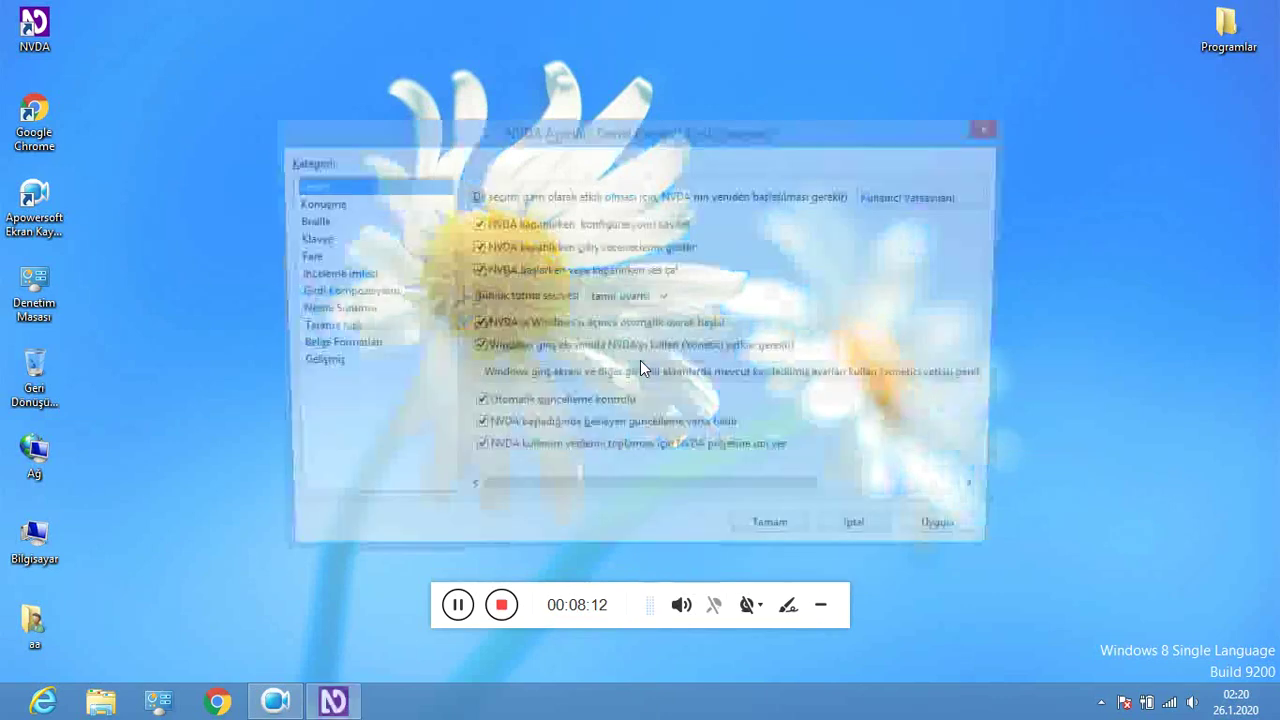
{"action": "key", "text": "Down"}
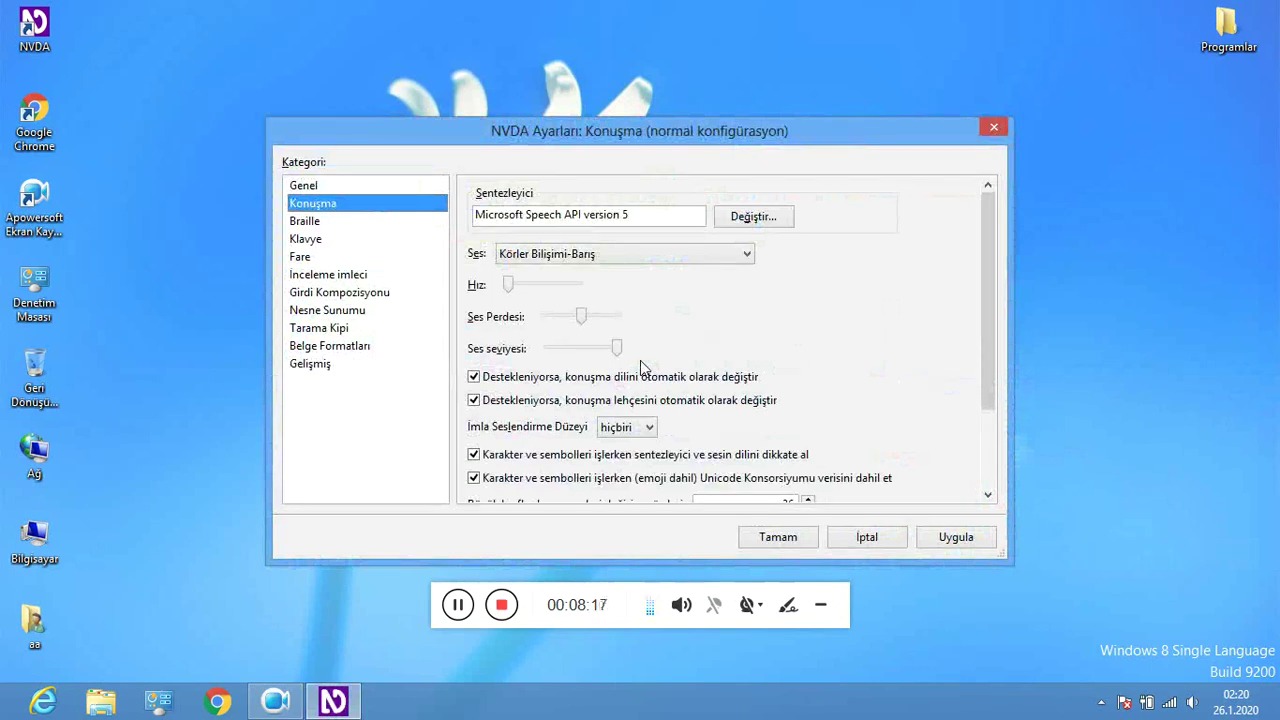
{"action": "key", "text": "Tab"}
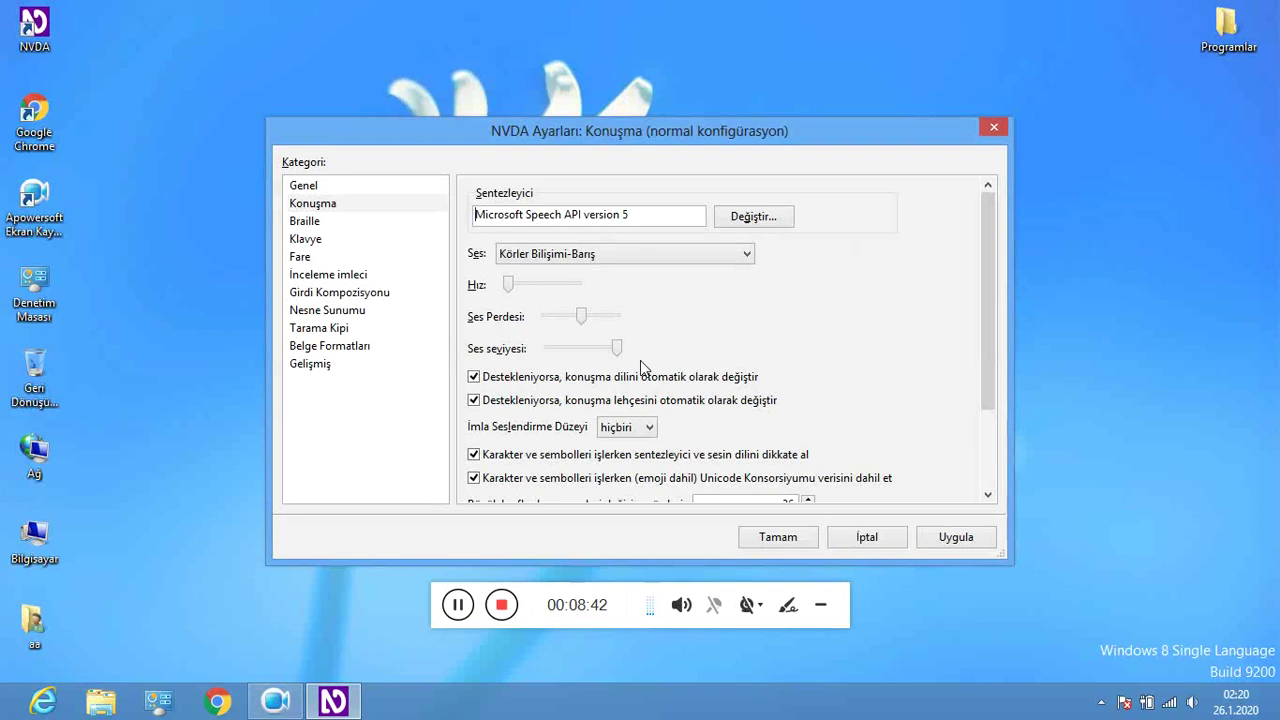
{"action": "key", "text": "Tab"}
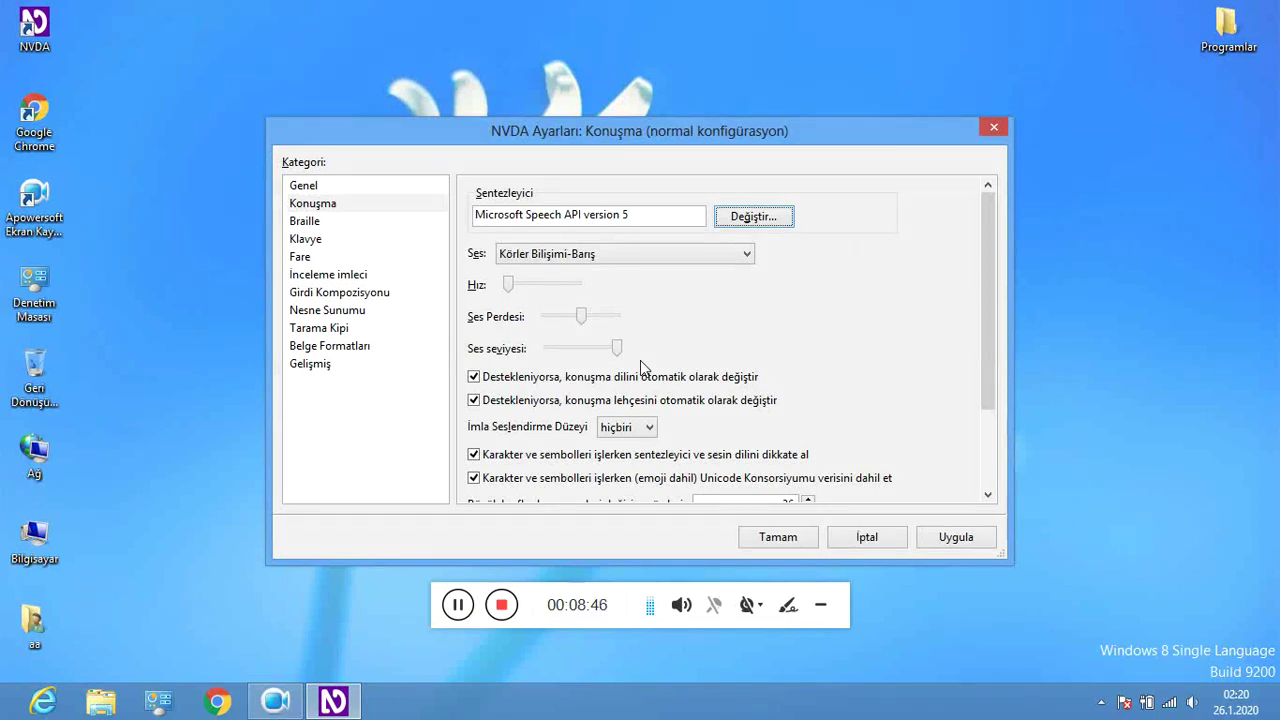
{"action": "key", "text": "Tab"}
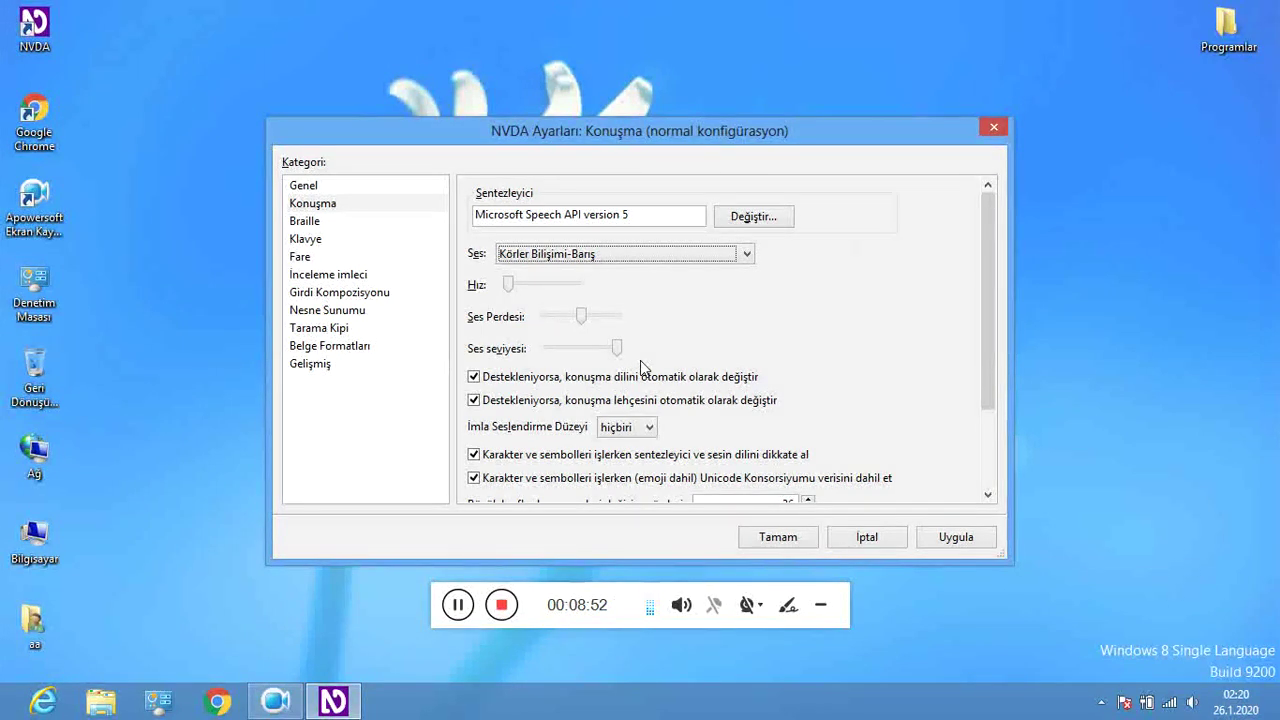
{"action": "key", "text": "Tab"}
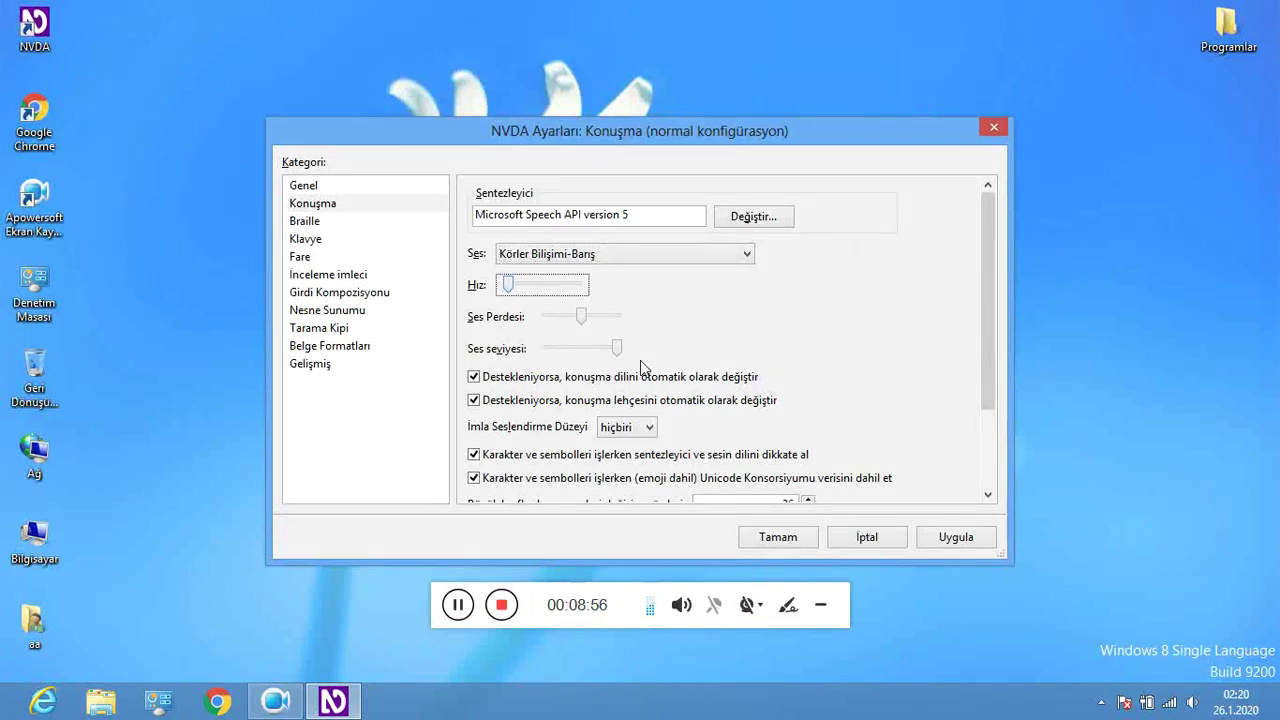
- Raise the speech rate (Hız) of the Körler Bilişimi-Barış voice to near its maximum and accept the settings
{"action": "key", "text": "Right"}
{"action": "key", "text": "Right"}
{"action": "key", "text": "Right"}
{"action": "key", "text": "Right"}
{"action": "key", "text": "Right"}
{"action": "key", "text": "Right"}
{"action": "key", "text": "Right"}
{"action": "key", "text": "Right"}
{"action": "key", "text": "Right"}
{"action": "key", "text": "Right"}
{"action": "key", "text": "Right"}
{"action": "key", "text": "Right"}
{"action": "key", "text": "Right"}
{"action": "key", "text": "Right"}
{"action": "key", "text": "Right"}
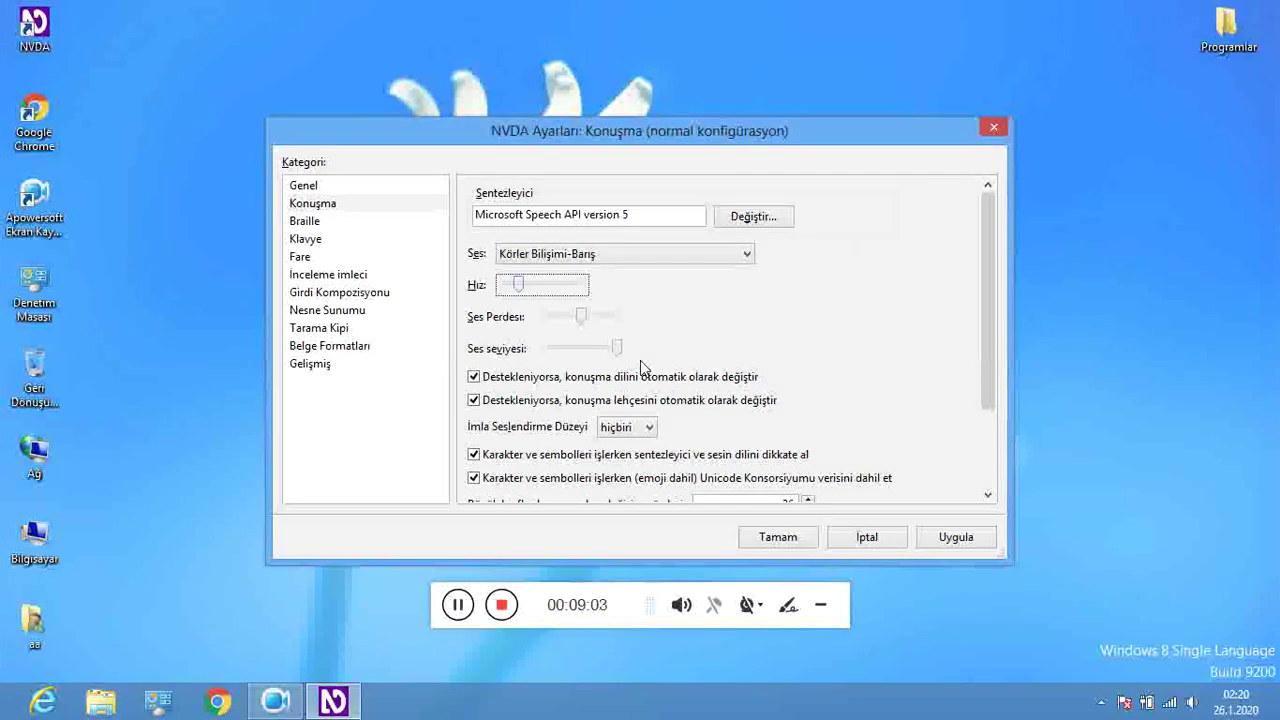
{"action": "key", "text": "Right"}
{"action": "key", "text": "Right"}
{"action": "key", "text": "Right"}
{"action": "key", "text": "Right"}
{"action": "key", "text": "Right"}
{"action": "key", "text": "Right"}
{"action": "key", "text": "Right"}
{"action": "key", "text": "Right"}
{"action": "key", "text": "Right"}
{"action": "key", "text": "Right"}
{"action": "key", "text": "Right"}
{"action": "key", "text": "Right"}
{"action": "key", "text": "Right"}
{"action": "key", "text": "Right"}
{"action": "key", "text": "Right"}
{"action": "key", "text": "Right"}
{"action": "key", "text": "Right"}
{"action": "key", "text": "Right"}
{"action": "key", "text": "Right"}
{"action": "key", "text": "Right"}
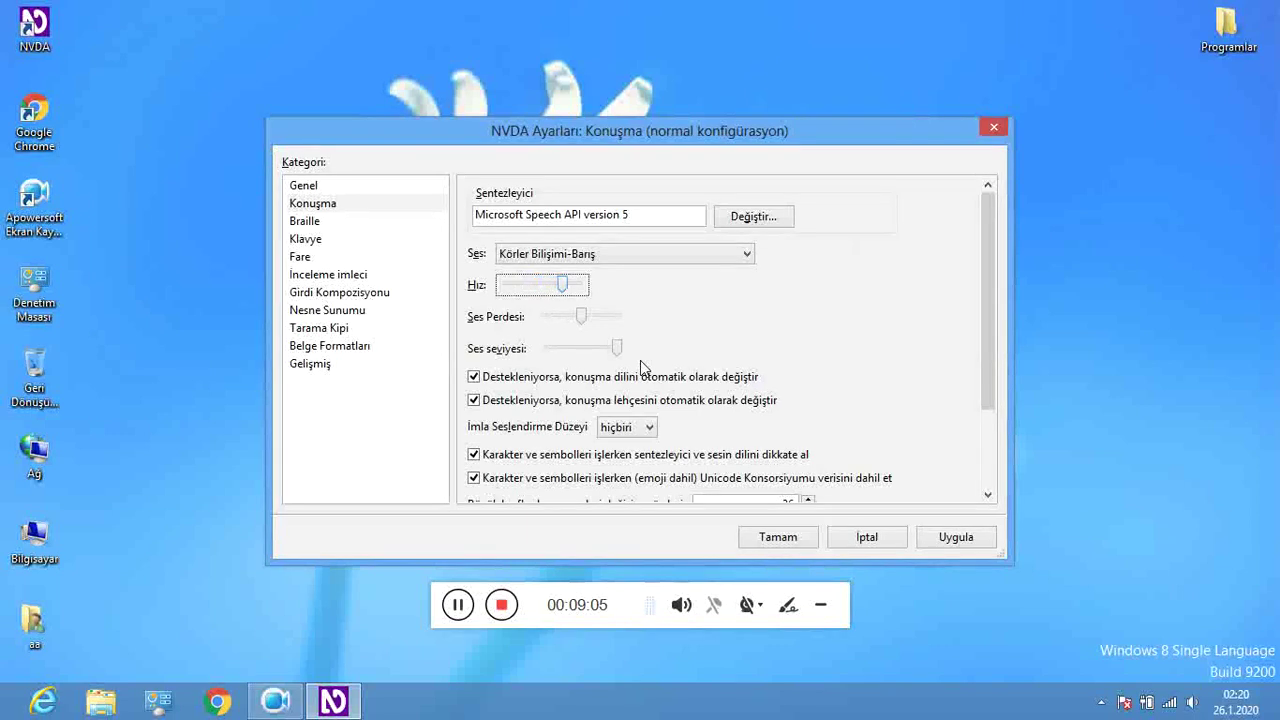
{"action": "key", "text": "Right"}
{"action": "key", "text": "Right"}
{"action": "key", "text": "Right"}
{"action": "key", "text": "Right"}
{"action": "key", "text": "Return"}
- Open the NVDA settings again from Tercihler and return to the Hız setting in Konuşma
{"action": "key", "text": "insert+n"}
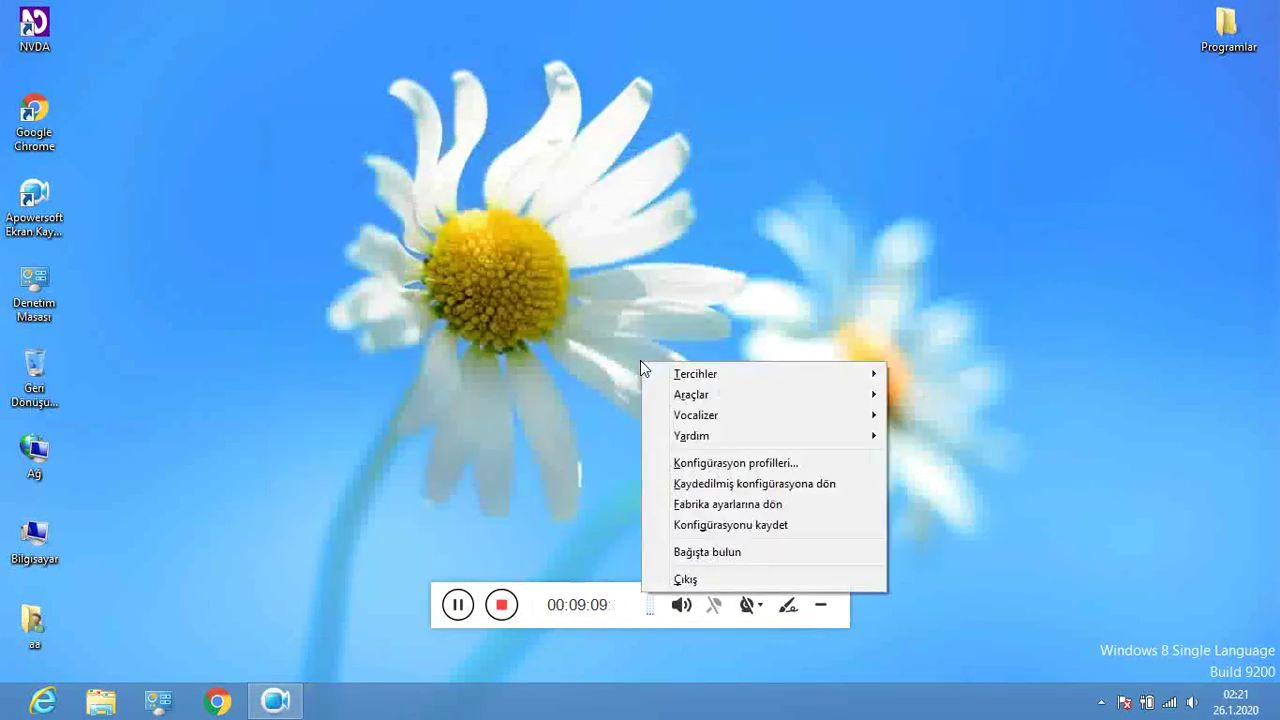
{"action": "key", "text": "Down"}
{"action": "key", "text": "Right"}
{"action": "key", "text": "Return"}
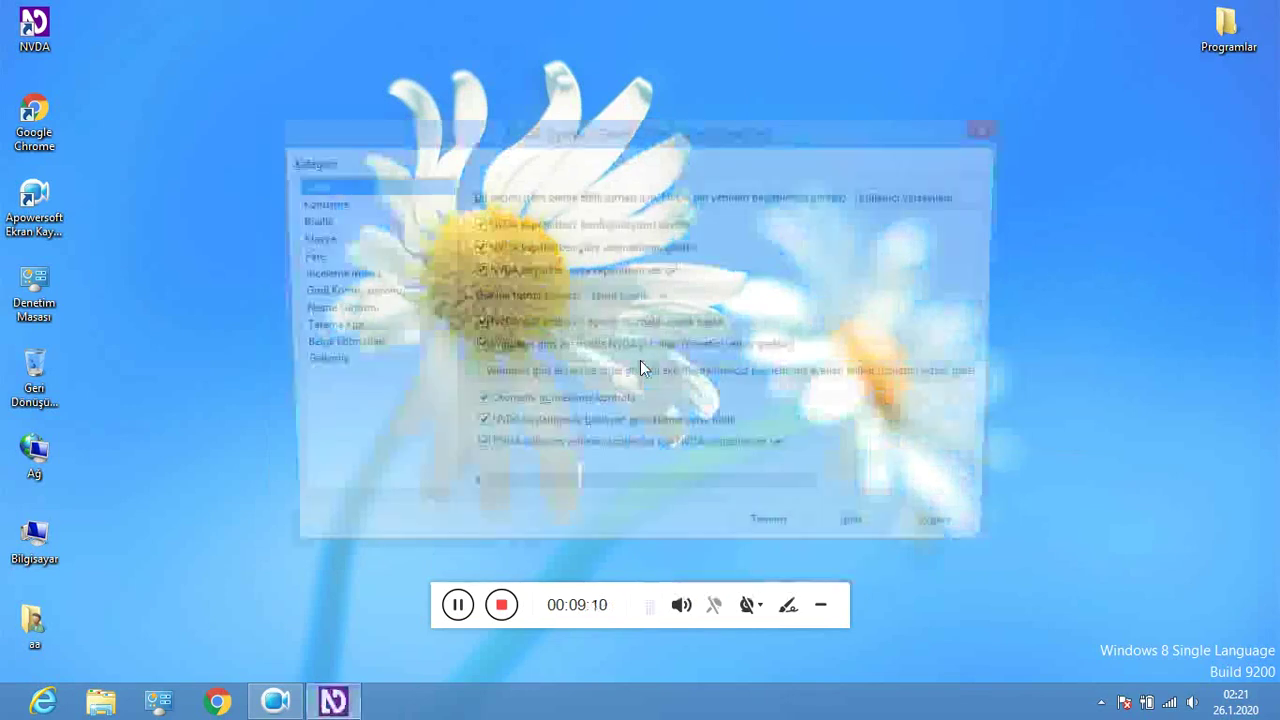
{"action": "key", "text": "Tab"}
{"action": "key", "text": "Tab"}
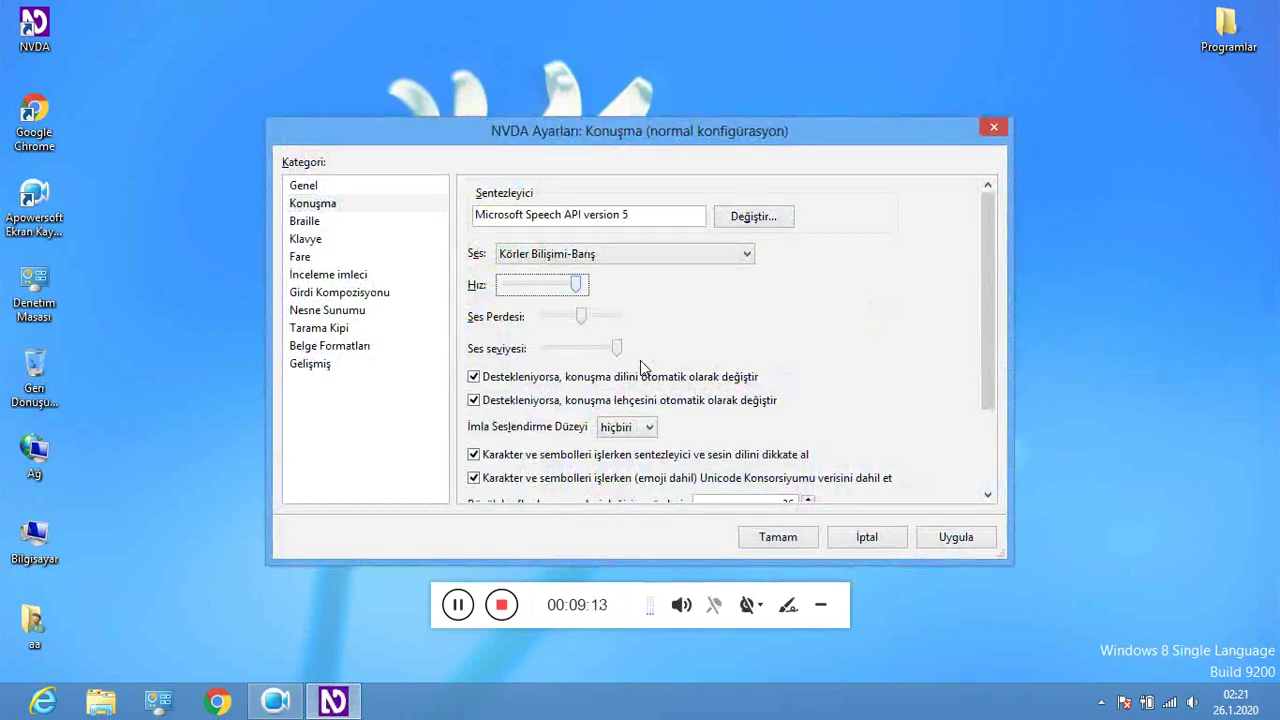
- Lower the speech rate (Hız) to slightly below the middle of its range
{"action": "key", "text": "Left"}
{"action": "key", "text": "Left"}
{"action": "key", "text": "Left"}
{"action": "key", "text": "Left"}
{"action": "key", "text": "Left"}
{"action": "key", "text": "Left"}
{"action": "key", "text": "Left"}
{"action": "key", "text": "Left"}
{"action": "key", "text": "Left"}
{"action": "key", "text": "Left"}
{"action": "key", "text": "Left"}
{"action": "key", "text": "Left"}
{"action": "key", "text": "Left"}
{"action": "key", "text": "Left"}
{"action": "key", "text": "Left"}
{"action": "key", "text": "Left"}
{"action": "key", "text": "Left"}
{"action": "key", "text": "Left"}
{"action": "key", "text": "Left"}
{"action": "key", "text": "Left"}
{"action": "key", "text": "Left"}
{"action": "key", "text": "Left"}
{"action": "key", "text": "Left"}
{"action": "key", "text": "Left"}
{"action": "key", "text": "Left"}
- Raise the voice pitch (Ses Perdesi) to near its maximum and accept the settings
{"action": "key", "text": "Tab"}
{"action": "key", "text": "Right"}
{"action": "key", "text": "Right"}
{"action": "key", "text": "Right"}
{"action": "key", "text": "Right"}
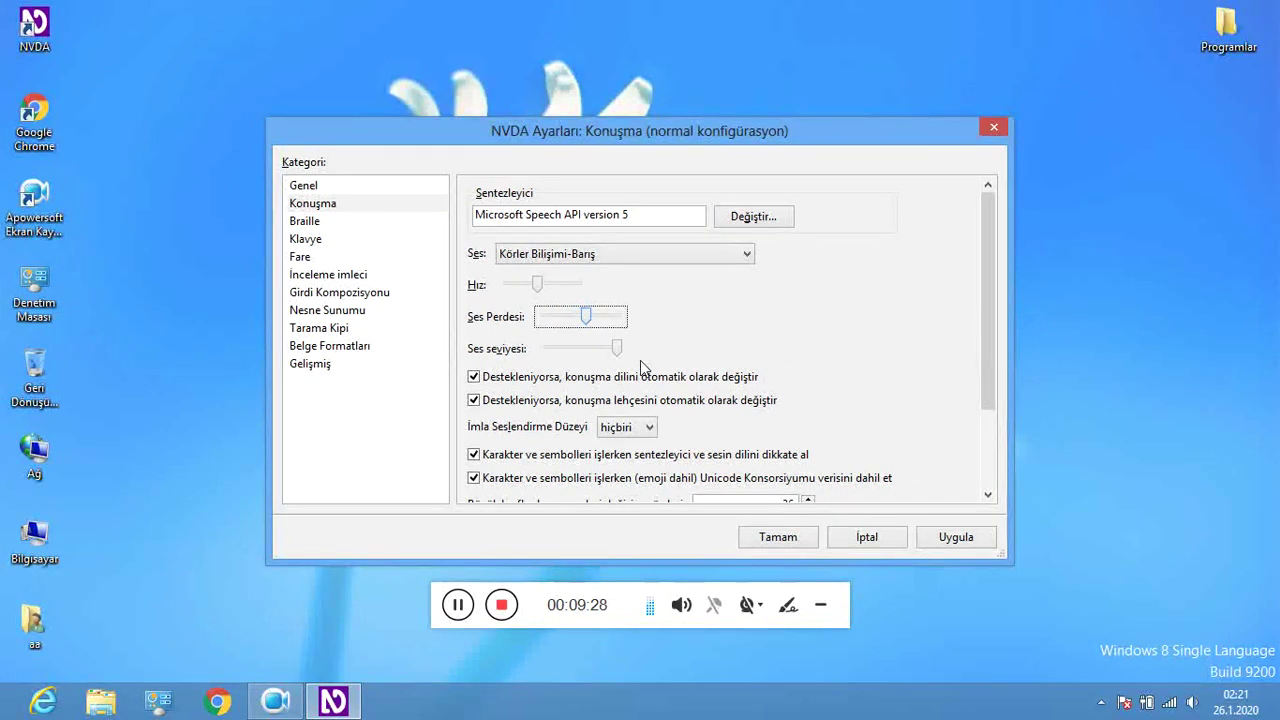
{"action": "key", "text": "Right"}
{"action": "key", "text": "Right"}
{"action": "key", "text": "Right"}
{"action": "key", "text": "Right"}
{"action": "key", "text": "Right"}
{"action": "key", "text": "Right"}
{"action": "key", "text": "Right"}
{"action": "key", "text": "Right"}
{"action": "key", "text": "Right"}
{"action": "key", "text": "Right"}
{"action": "key", "text": "Right"}
{"action": "key", "text": "Right"}
{"action": "key", "text": "Right"}
{"action": "key", "text": "Right"}
{"action": "key", "text": "Right"}
{"action": "key", "text": "Right"}
{"action": "key", "text": "Right"}
{"action": "key", "text": "Right"}
{"action": "key", "text": "Right"}
{"action": "key", "text": "Right"}
{"action": "key", "text": "Right"}
{"action": "key", "text": "Right"}
{"action": "key", "text": "Right"}
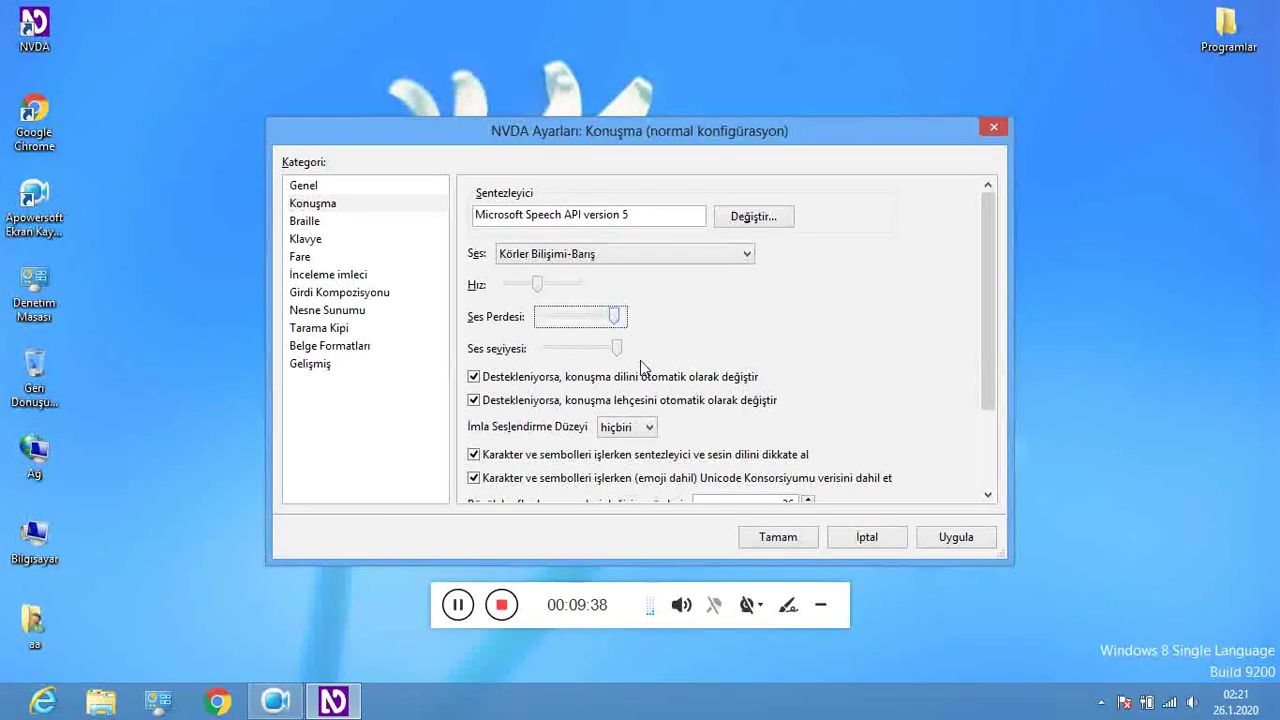
{"action": "key", "text": "Return"}
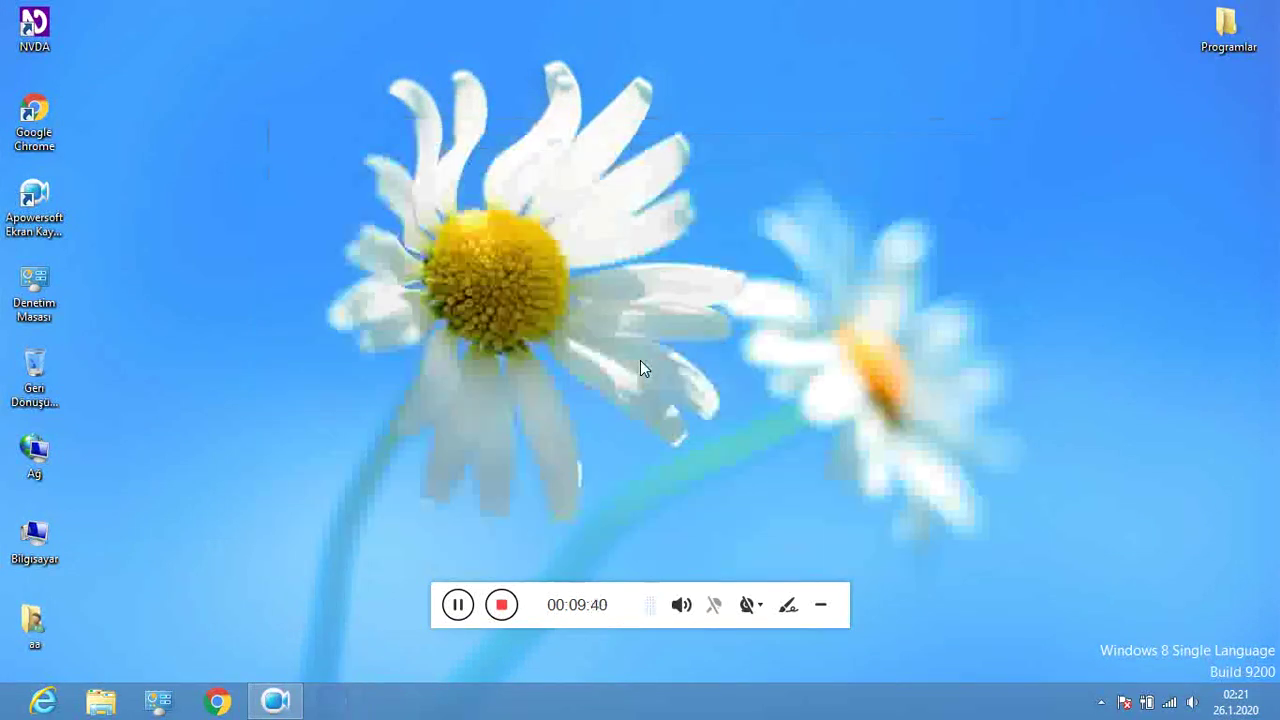
- Bring the NVDA settings dialog back up and go to Ses Perdesi in the Konuşma category
{"action": "key", "text": "Insert+n"}
{"action": "key", "text": "Down"}
{"action": "key", "text": "Right"}
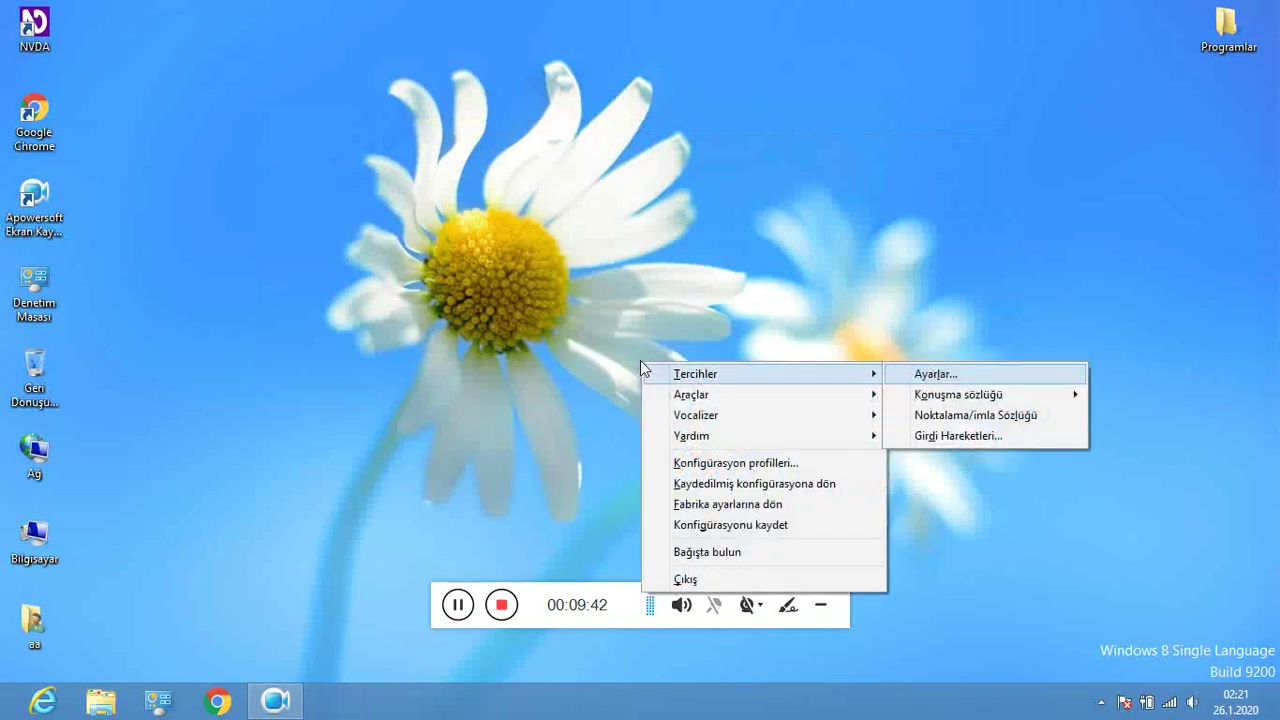
{"action": "key", "text": "Return"}
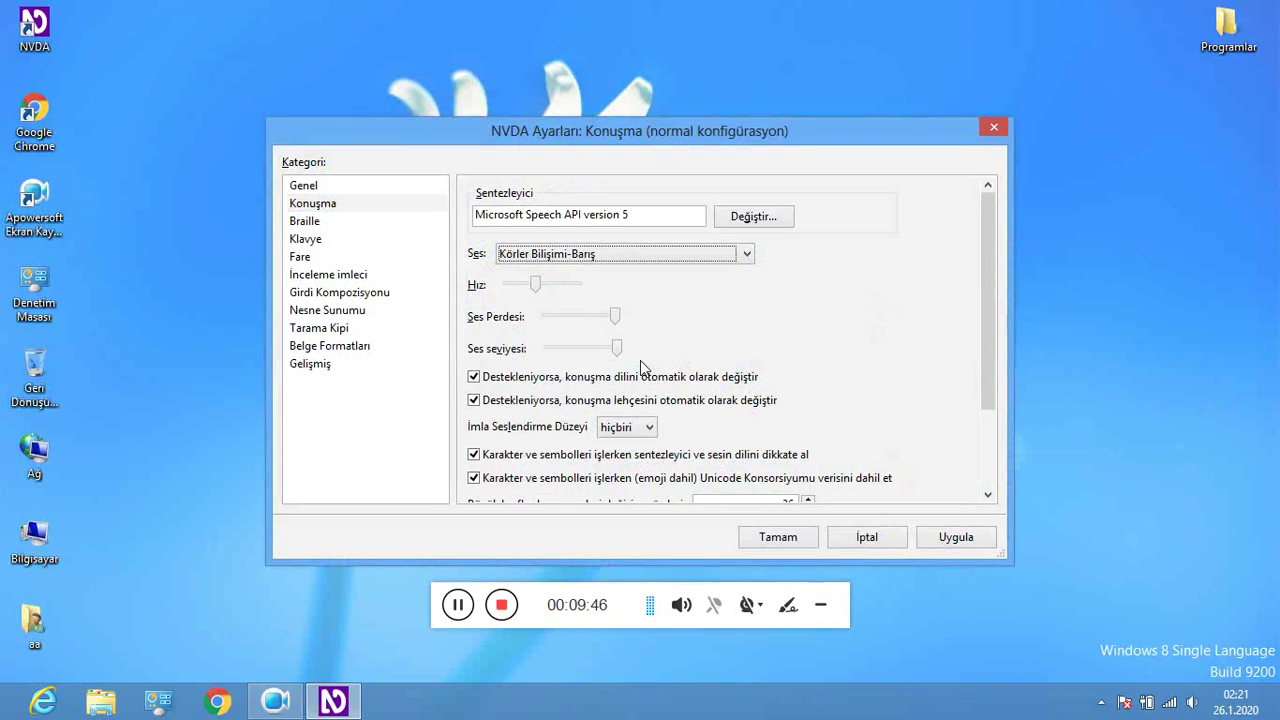
{"action": "key", "text": "Tab"}
{"action": "key", "text": "Tab"}
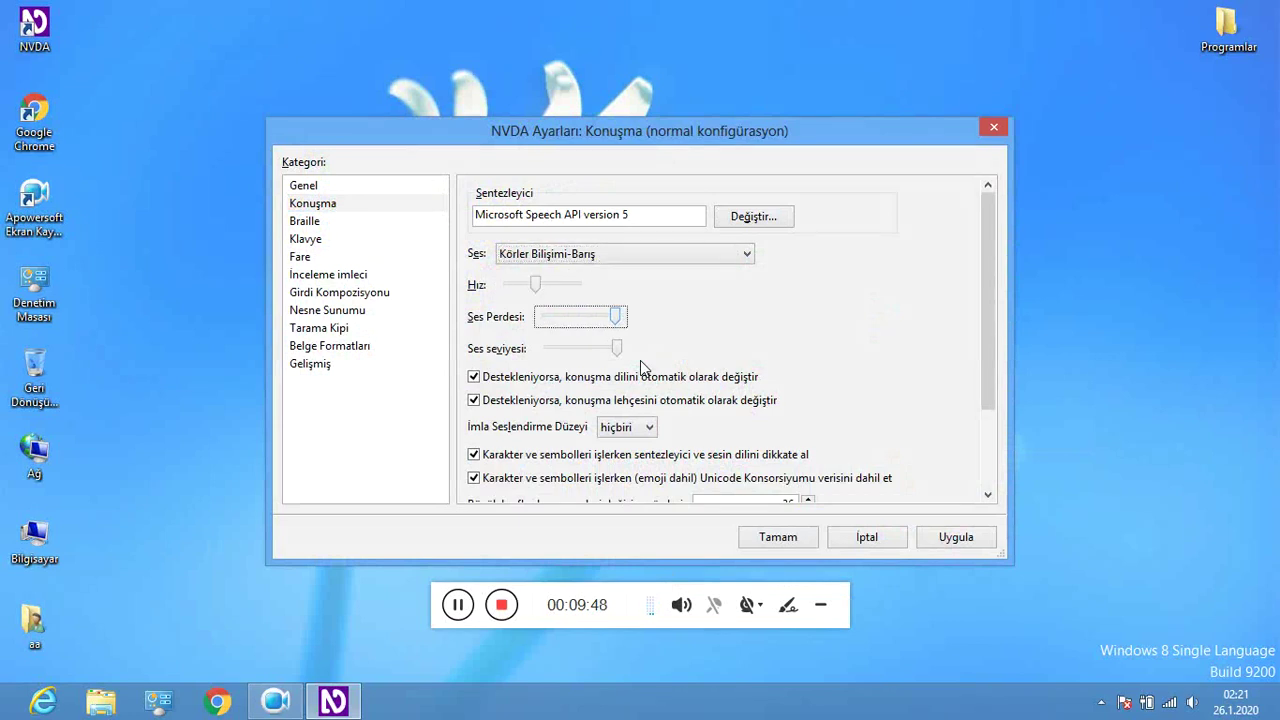
- Lower the voice pitch (Ses Perdesi) to the bottom of its range and accept the settings
{"action": "key", "text": "Left"}
{"action": "key", "text": "Left"}
{"action": "key", "text": "Left"}
{"action": "key", "text": "Left"}
{"action": "key", "text": "Left"}
{"action": "key", "text": "Left"}
{"action": "key", "text": "Left"}
{"action": "key", "text": "Left"}
{"action": "key", "text": "Left"}
{"action": "key", "text": "Left"}
{"action": "key", "text": "Left"}
{"action": "key", "text": "Left"}
{"action": "key", "text": "Left"}
{"action": "key", "text": "Left"}
{"action": "key", "text": "Return"}
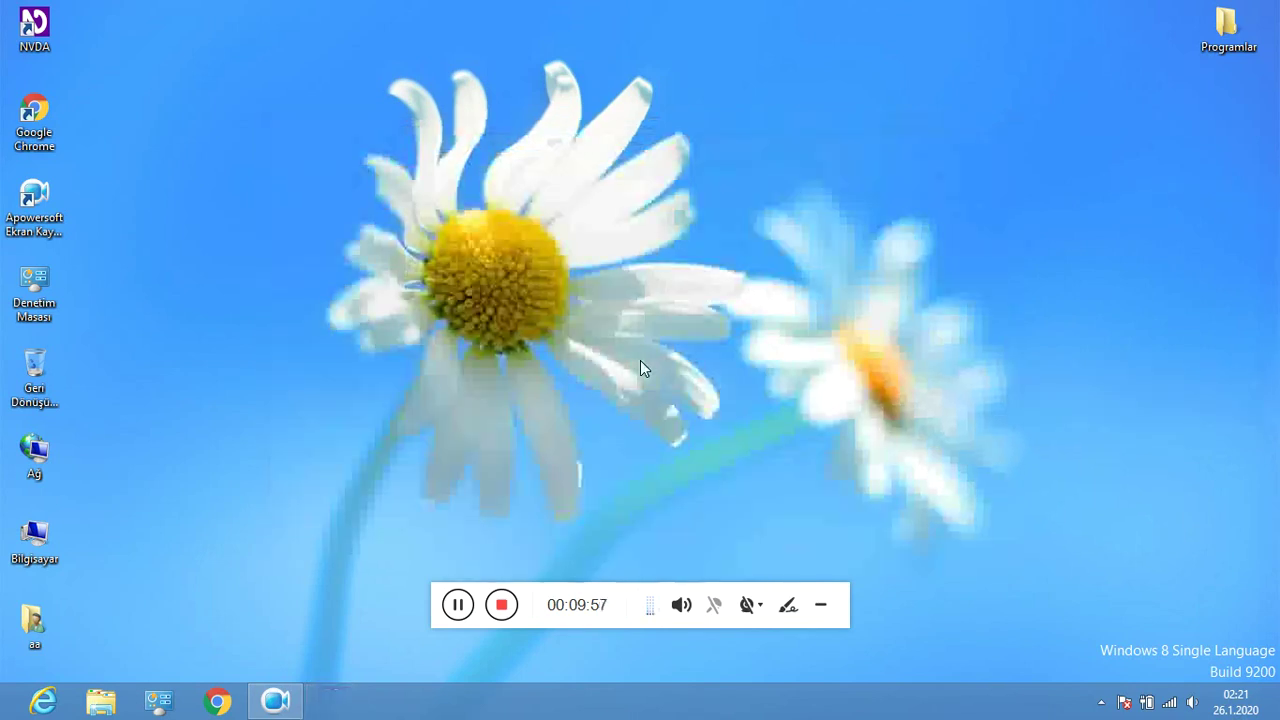
- Reopen the NVDA settings dialog and move to the voice pitch setting (Ses Perdesi) in the Konuşma category
{"action": "key", "text": "Insert+n"}
{"action": "key", "text": "Down"}
{"action": "key", "text": "Right"}
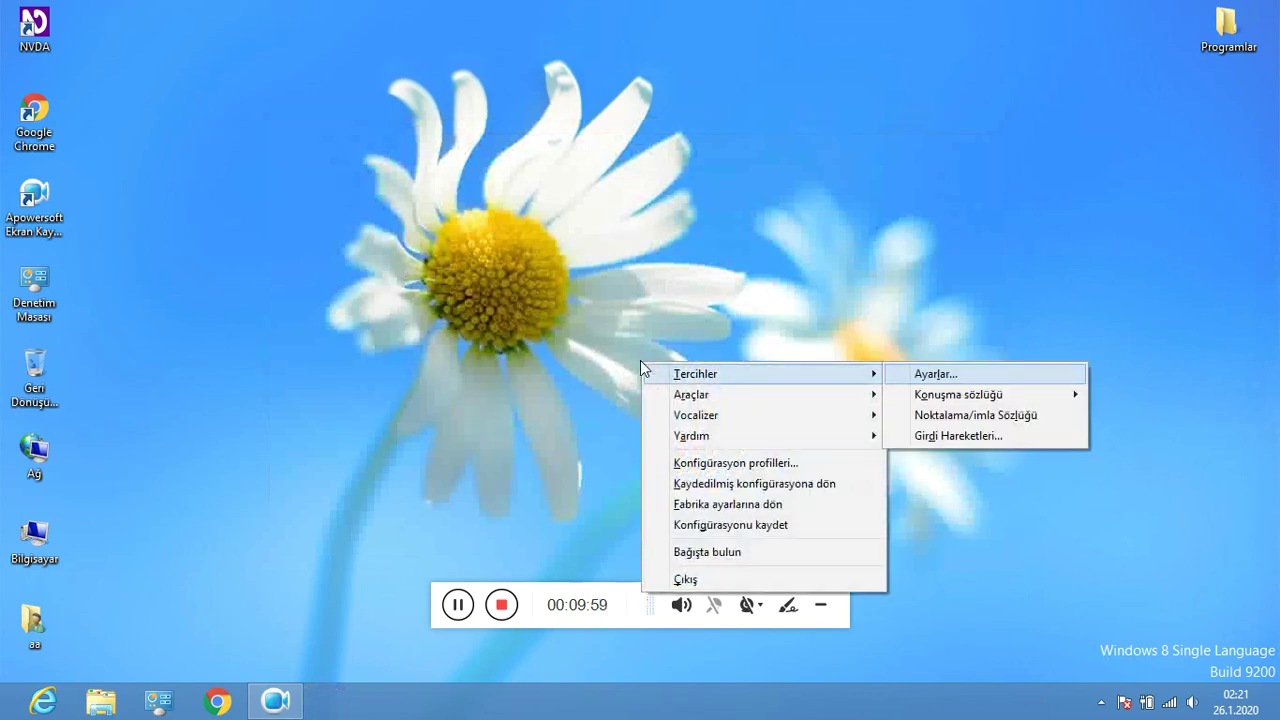
{"action": "key", "text": "Return"}
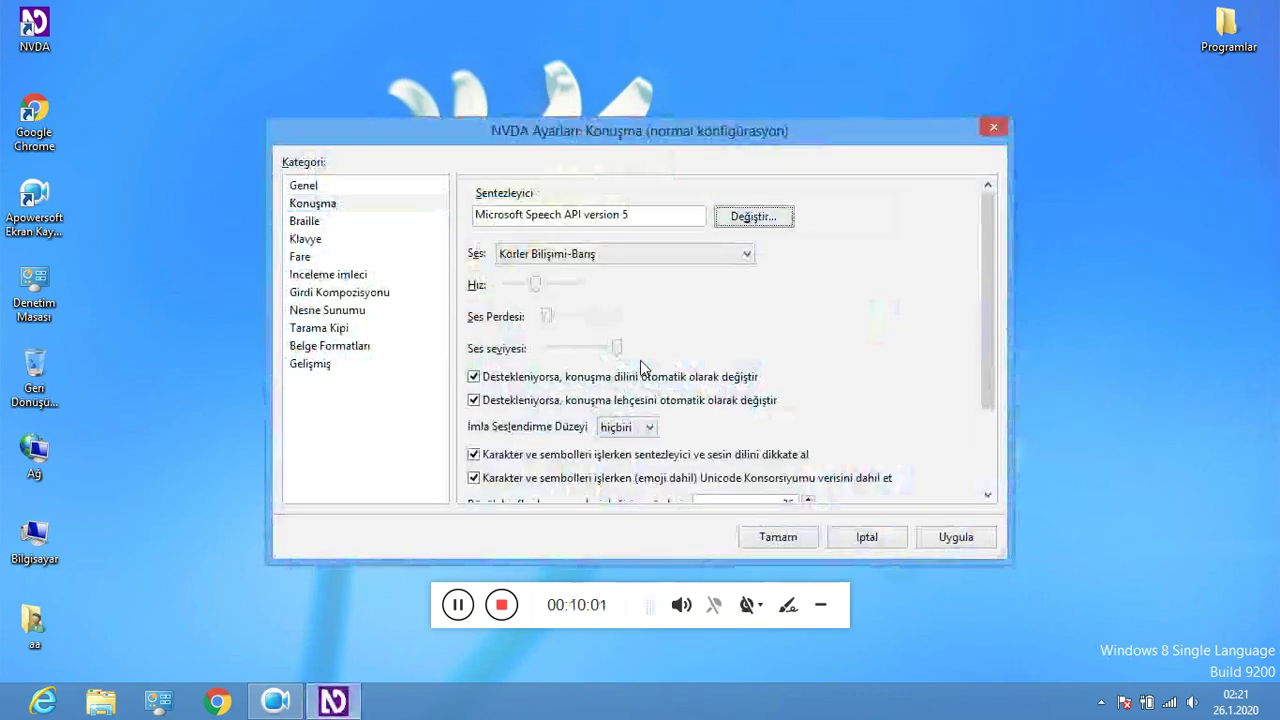
{"action": "key", "text": "Tab"}
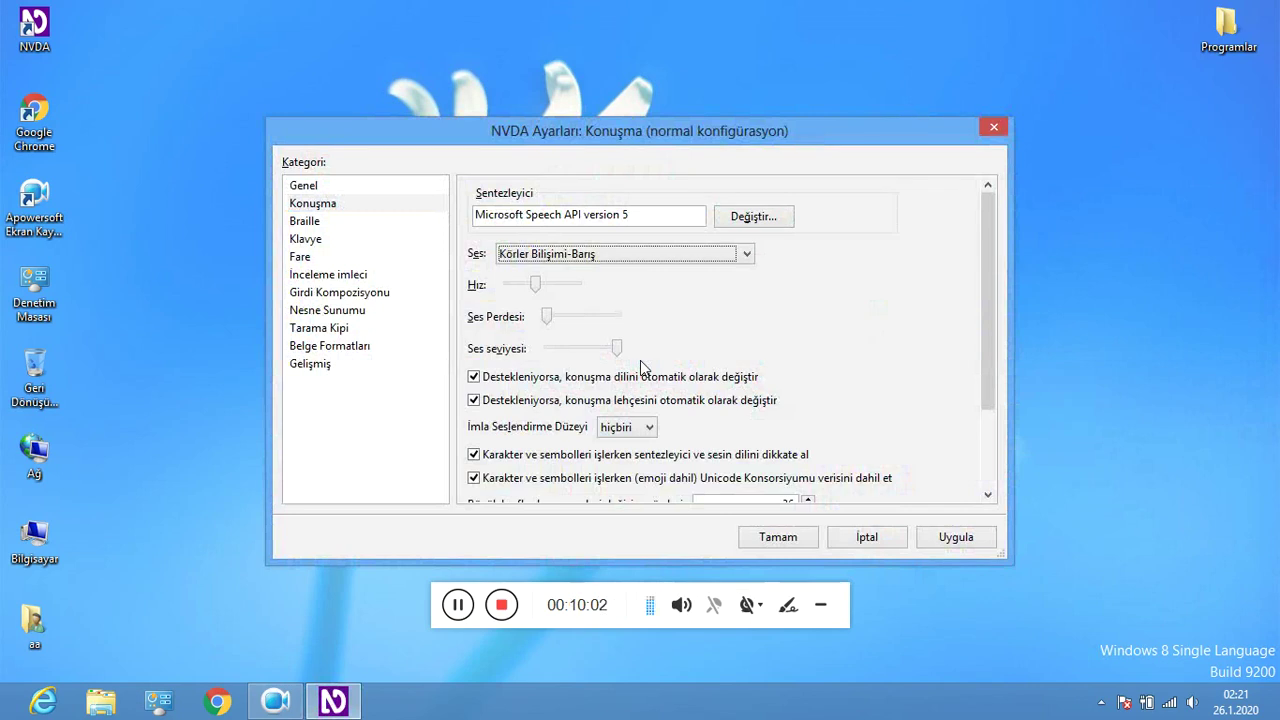
{"action": "key", "text": "Tab"}
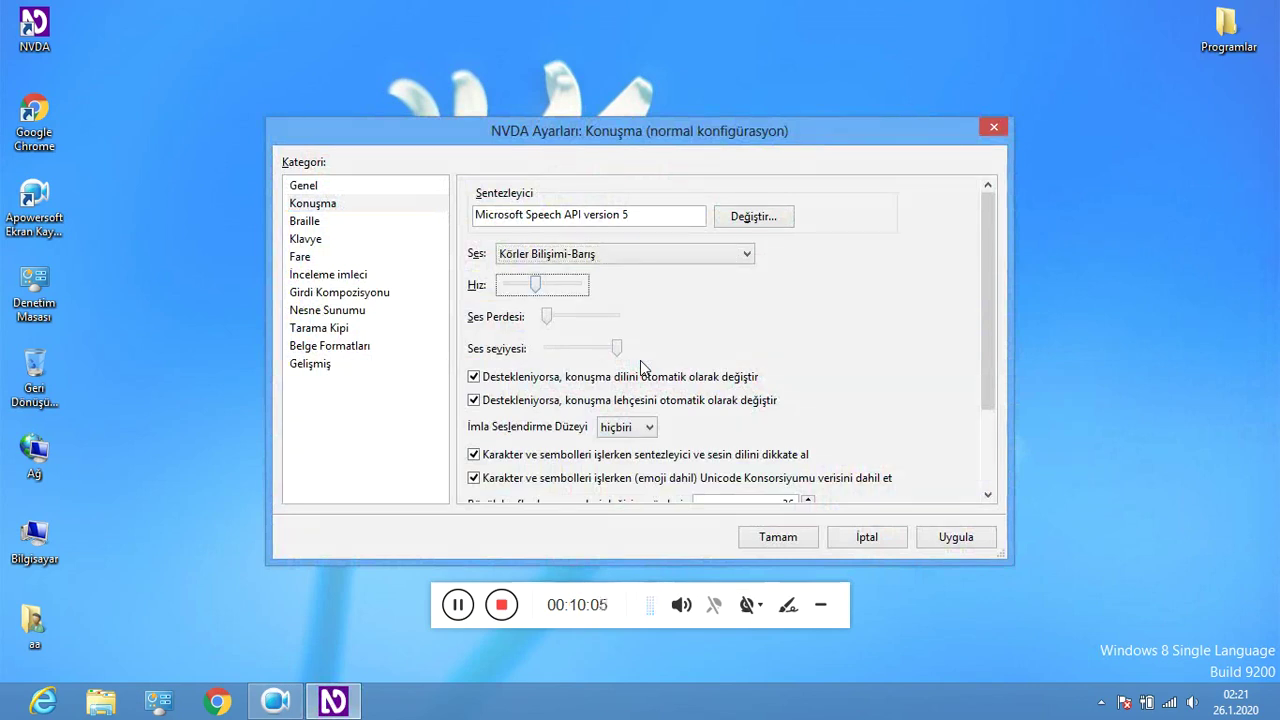
{"action": "key", "text": "Tab"}
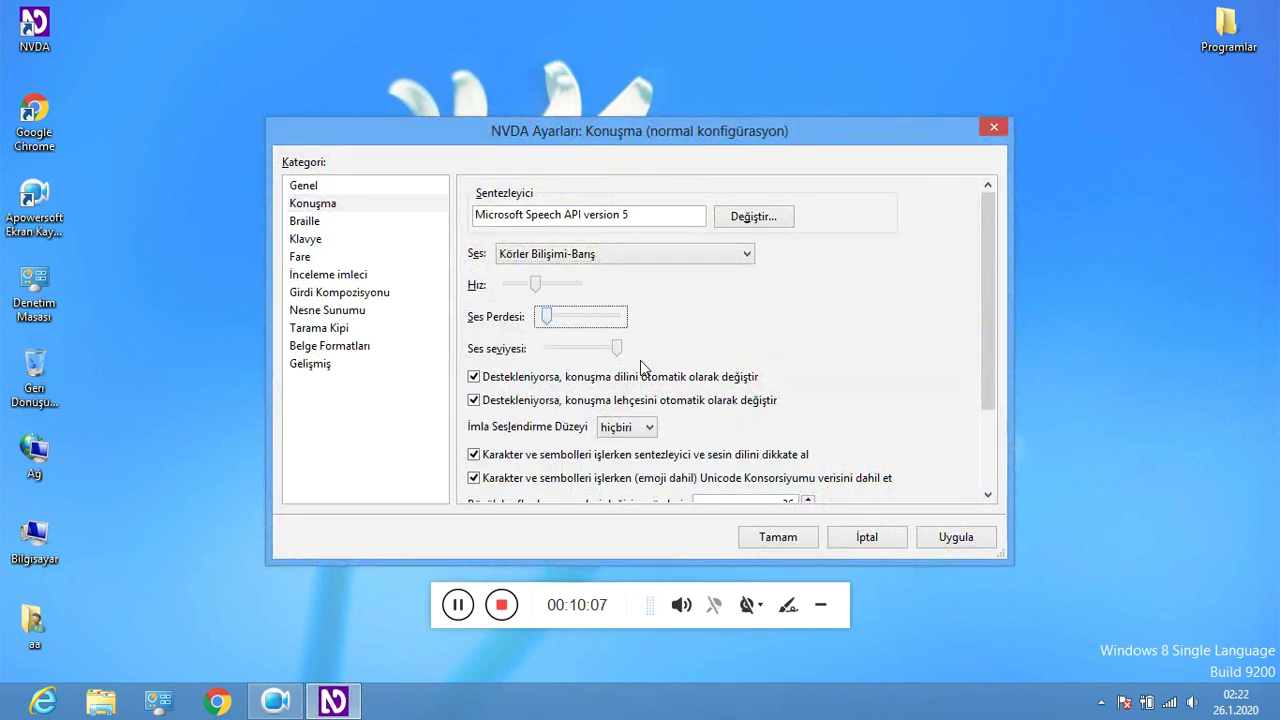
- Raise the voice pitch (Ses Perdesi) to about the middle of its range
{"action": "key", "text": "Right"}
{"action": "key", "text": "Right"}
{"action": "key", "text": "Right"}
{"action": "key", "text": "Right"}
{"action": "key", "text": "Right"}
{"action": "key", "text": "Right"}
{"action": "key", "text": "Right"}
{"action": "key", "text": "Right"}
{"action": "key", "text": "Right"}
{"action": "key", "text": "Right"}
{"action": "key", "text": "Right"}
{"action": "key", "text": "Right"}
{"action": "key", "text": "Right"}
{"action": "key", "text": "Right"}
{"action": "key", "text": "Right"}
{"action": "key", "text": "Right"}
{"action": "key", "text": "Right"}
{"action": "key", "text": "Right"}
{"action": "key", "text": "Right"}
{"action": "key", "text": "Right"}
{"action": "key", "text": "Right"}
{"action": "key", "text": "Right"}
{"action": "key", "text": "Right"}
{"action": "key", "text": "Right"}
{"action": "key", "text": "Right"}
{"action": "key", "text": "Right"}
{"action": "key", "text": "Right"}
{"action": "key", "text": "Right"}
{"action": "key", "text": "Right"}
{"action": "key", "text": "Right"}
{"action": "key", "text": "Right"}
{"action": "key", "text": "Right"}
- Go through the remaining Konuşma options from Ses seviyesi to the capital-letter and spelling settings, and dismiss the dialog without saving
{"action": "key", "text": "Tab"}
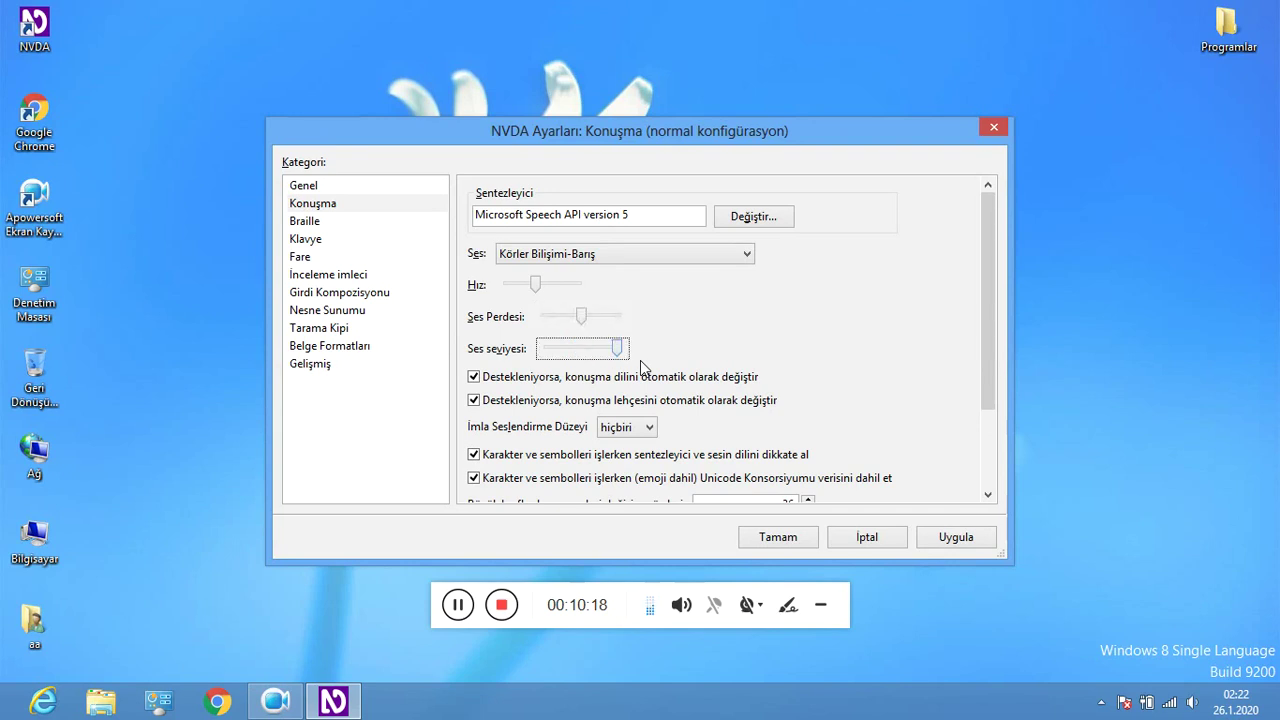
{"action": "key", "text": "Tab"}
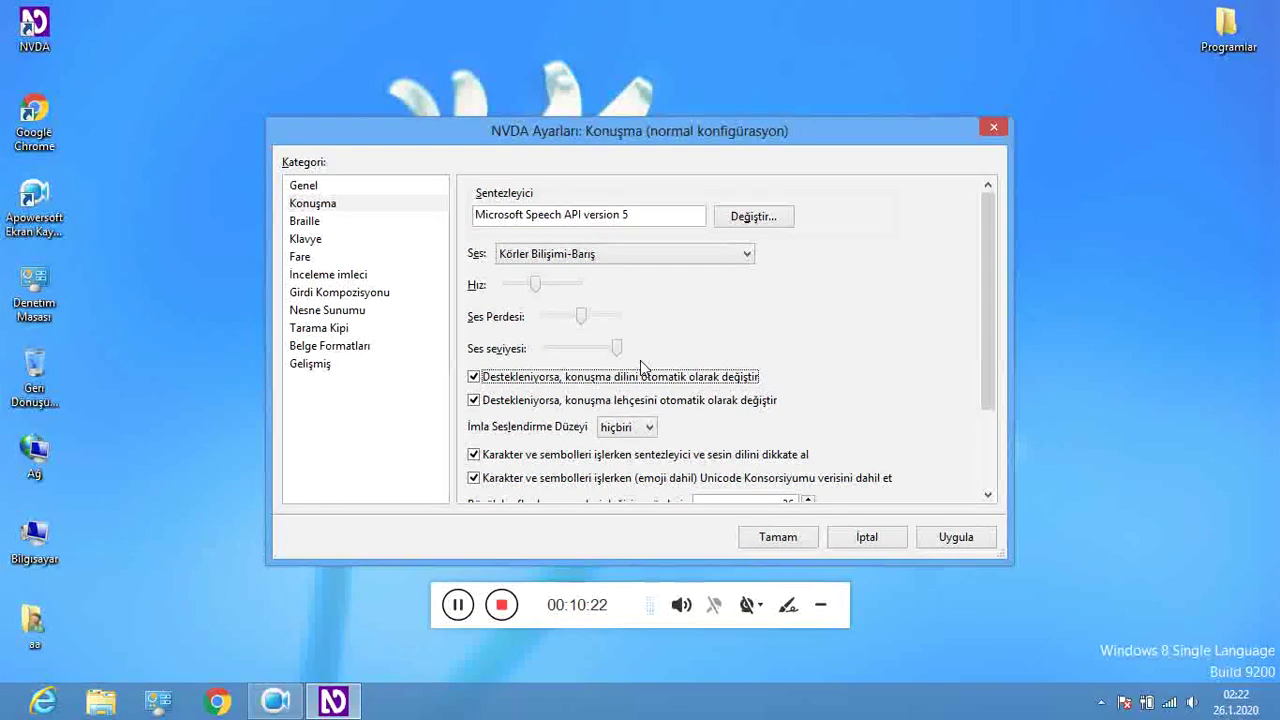
{"action": "key", "text": "Tab"}
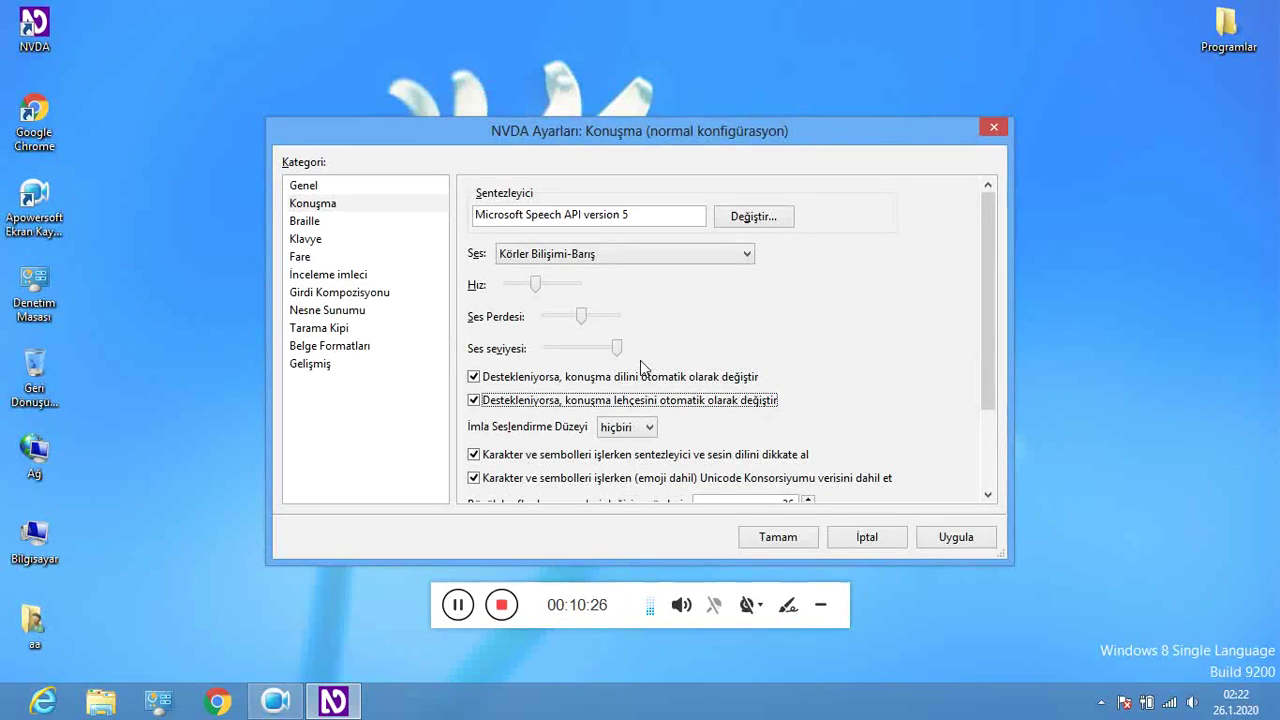
{"action": "key", "text": "Tab"}
{"action": "key", "text": "Tab"}
{"action": "key", "text": "Tab"}
{"action": "key", "text": "Tab"}
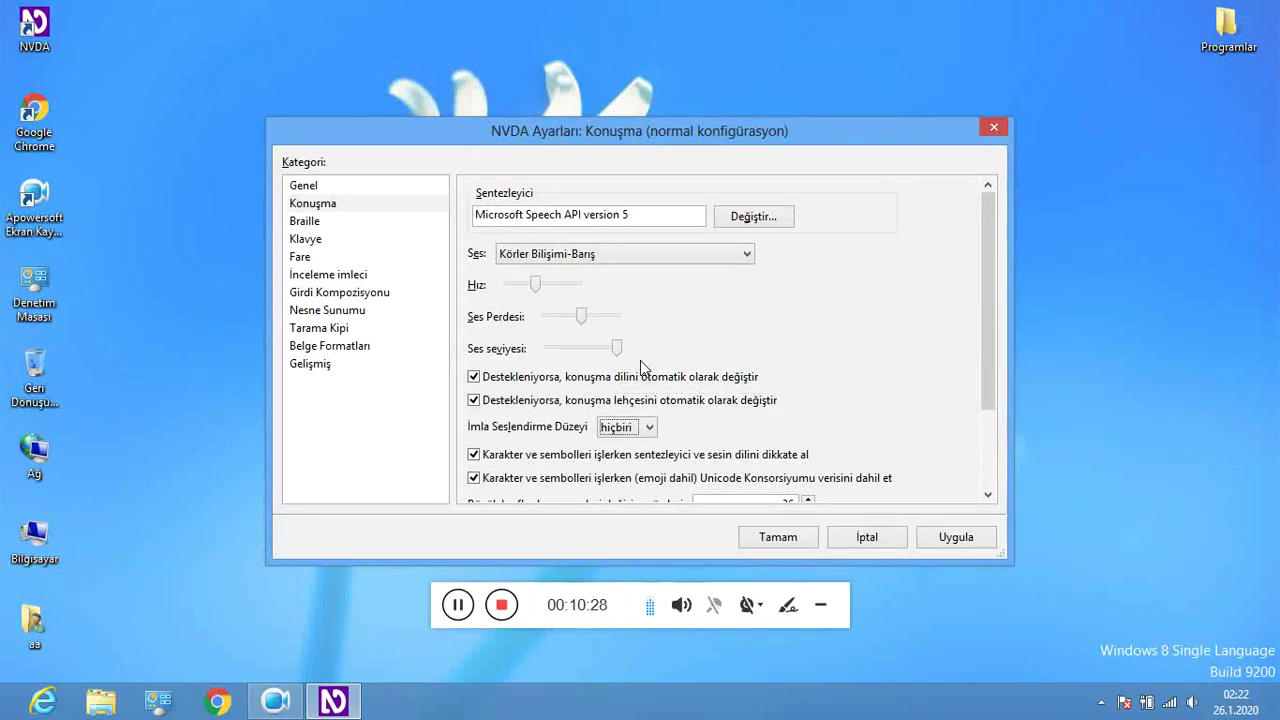
{"action": "key", "text": "Tab"}
{"action": "key", "text": "Tab"}
{"action": "key", "text": "Tab"}
{"action": "key", "text": "Tab"}
{"action": "key", "text": "Tab"}
{"action": "key", "text": "Tab"}
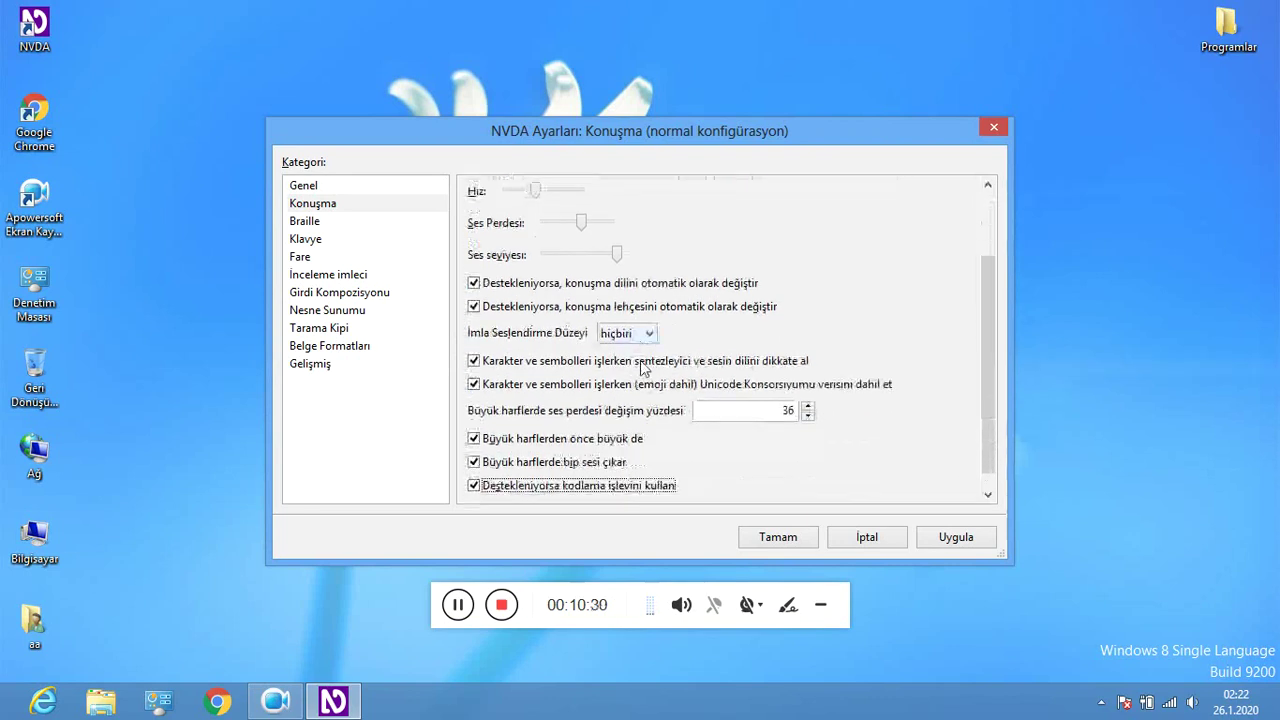
{"action": "key", "text": "Tab"}
{"action": "key", "text": "Tab"}
{"action": "key", "text": "Tab"}
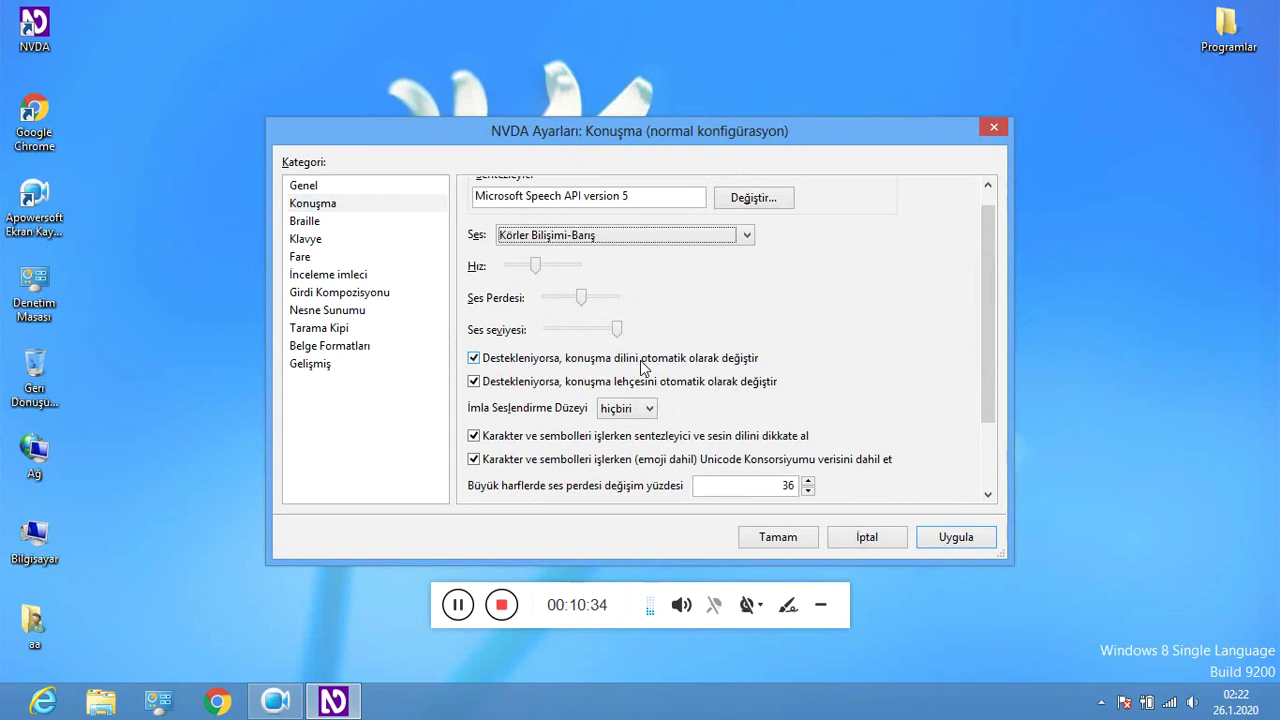
{"action": "key", "text": "Escape"}
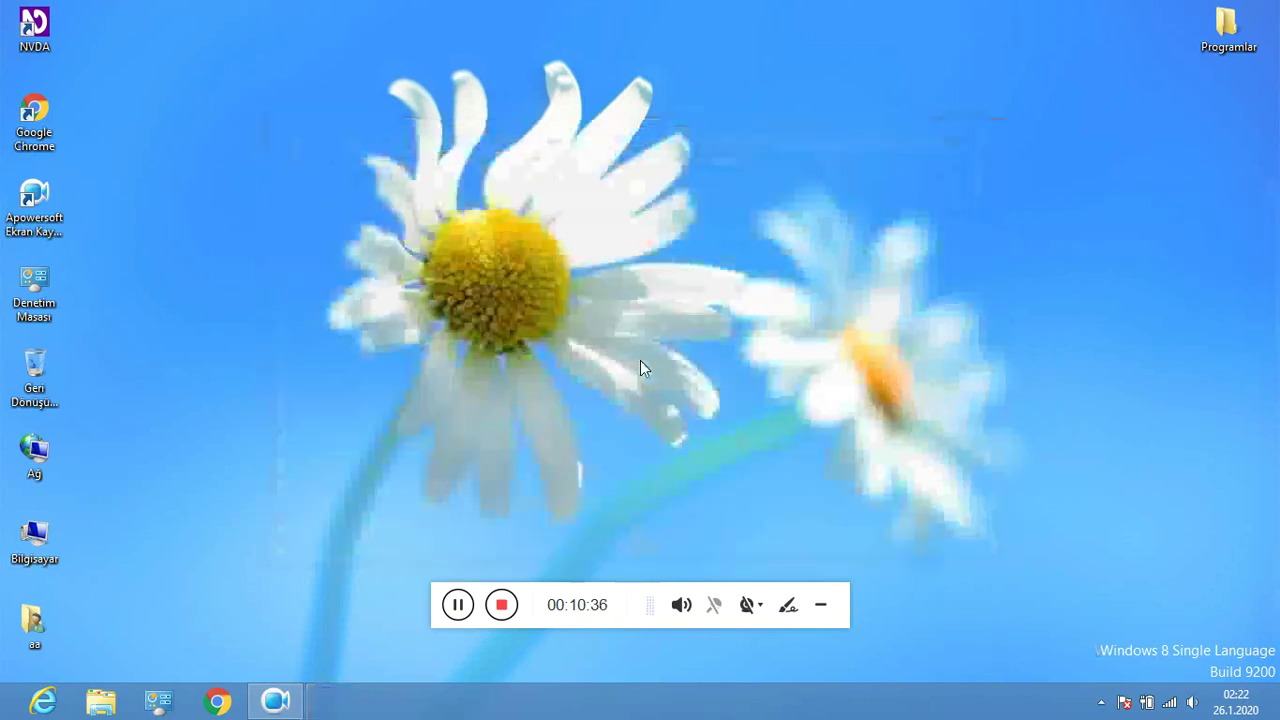